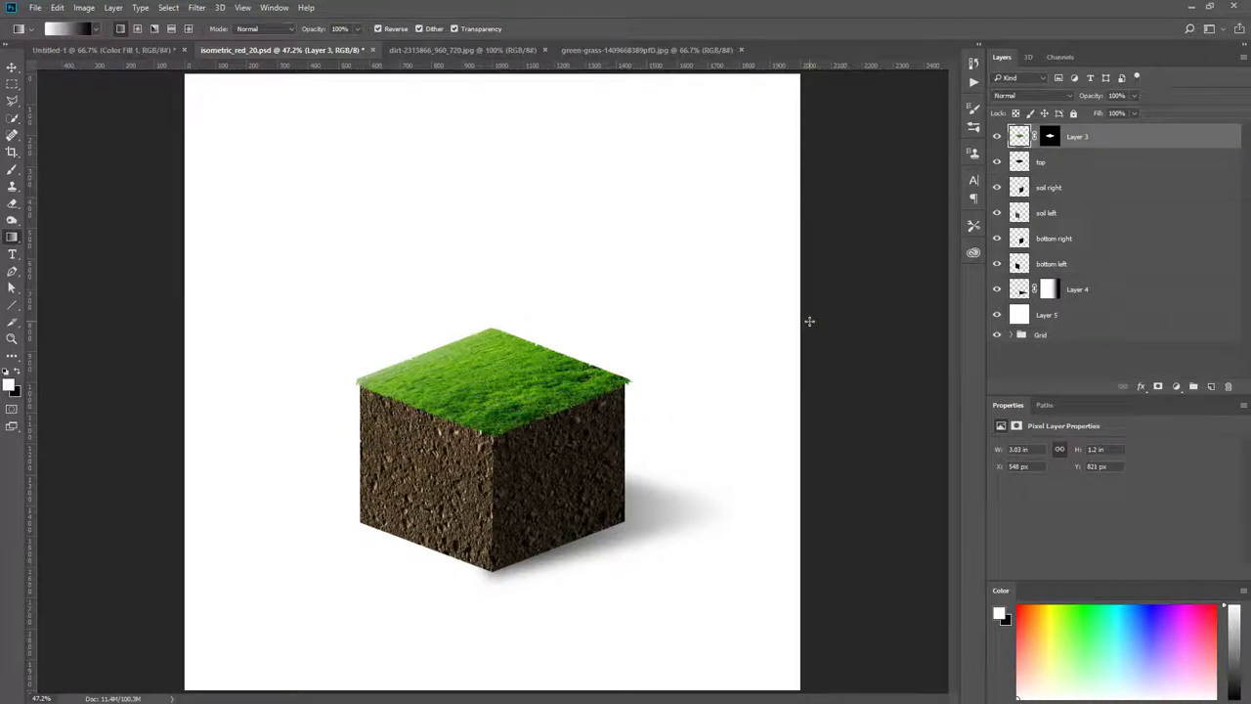
- Delete the finished cube layers, Layer 3 to Layer 5
{"action": "left_click_drag", "start_coordinate": [809, 321], "coordinate": [680, 407]}
{"action": "left_click", "coordinate": [1092, 323], "text": "shift"}
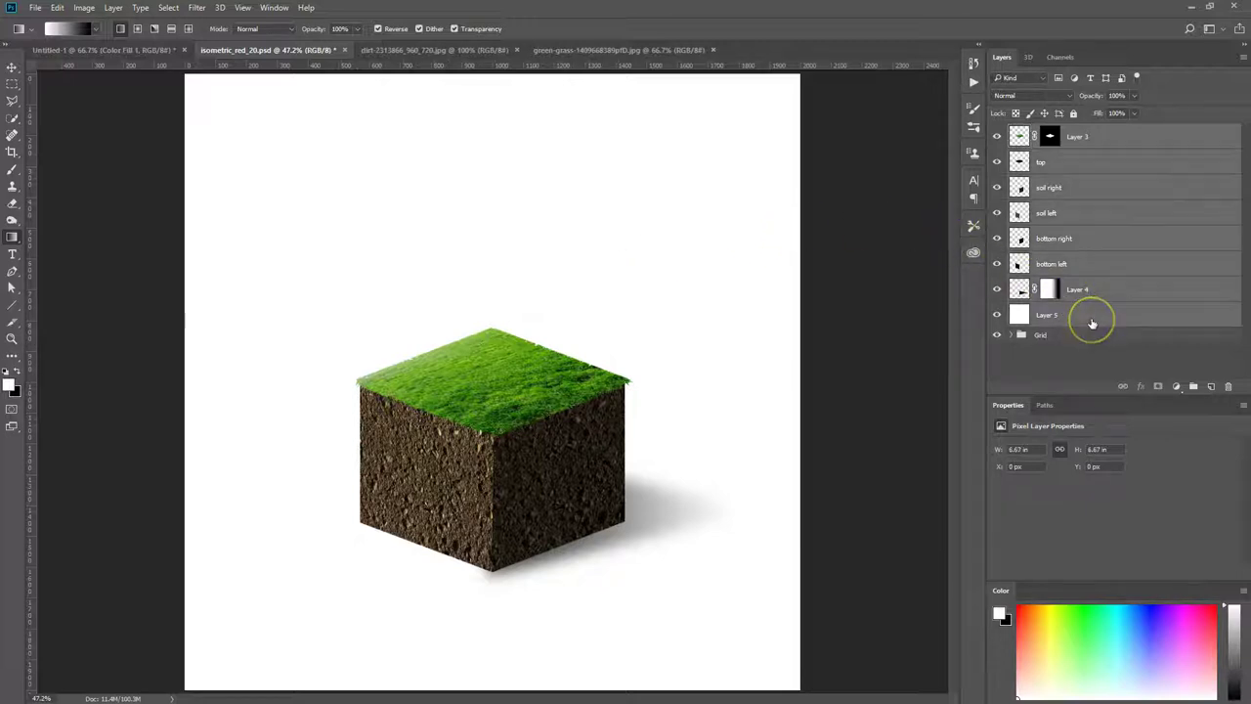
{"action": "key", "text": "Delete"}
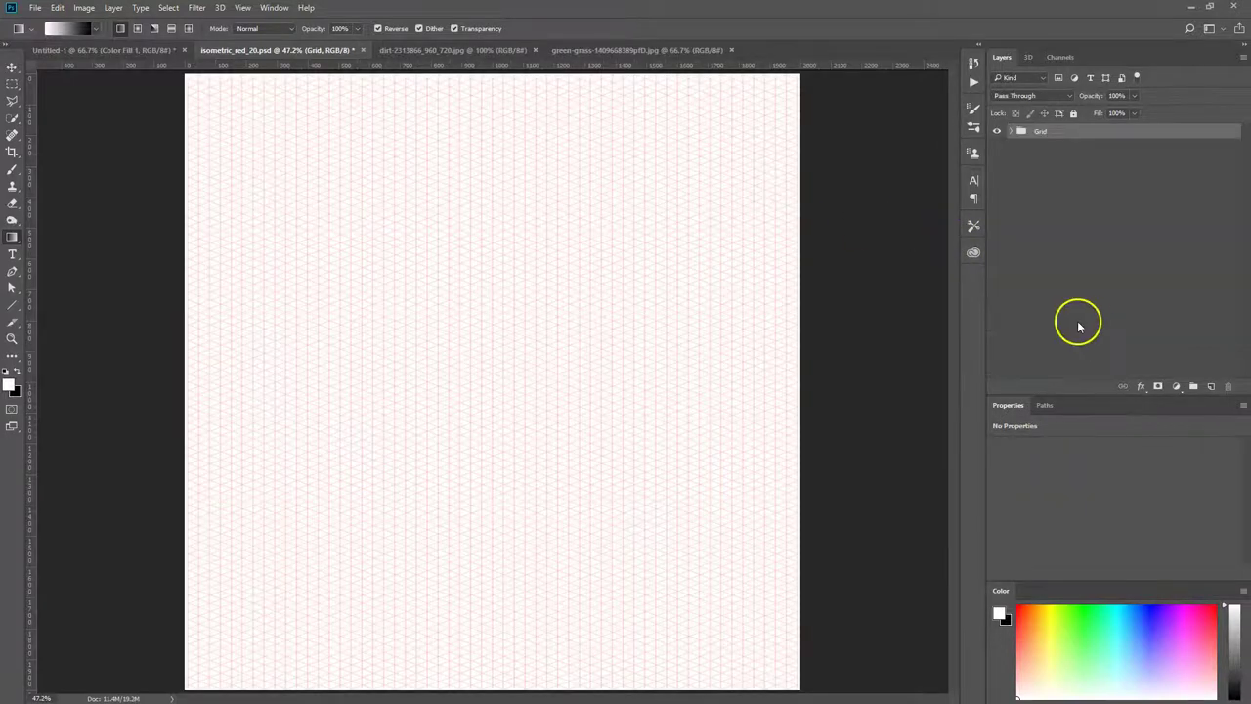
- Inspect the Grid group's layers, briefly showing the 20 degree line, then collapse the group
{"action": "left_click", "coordinate": [1011, 131]}
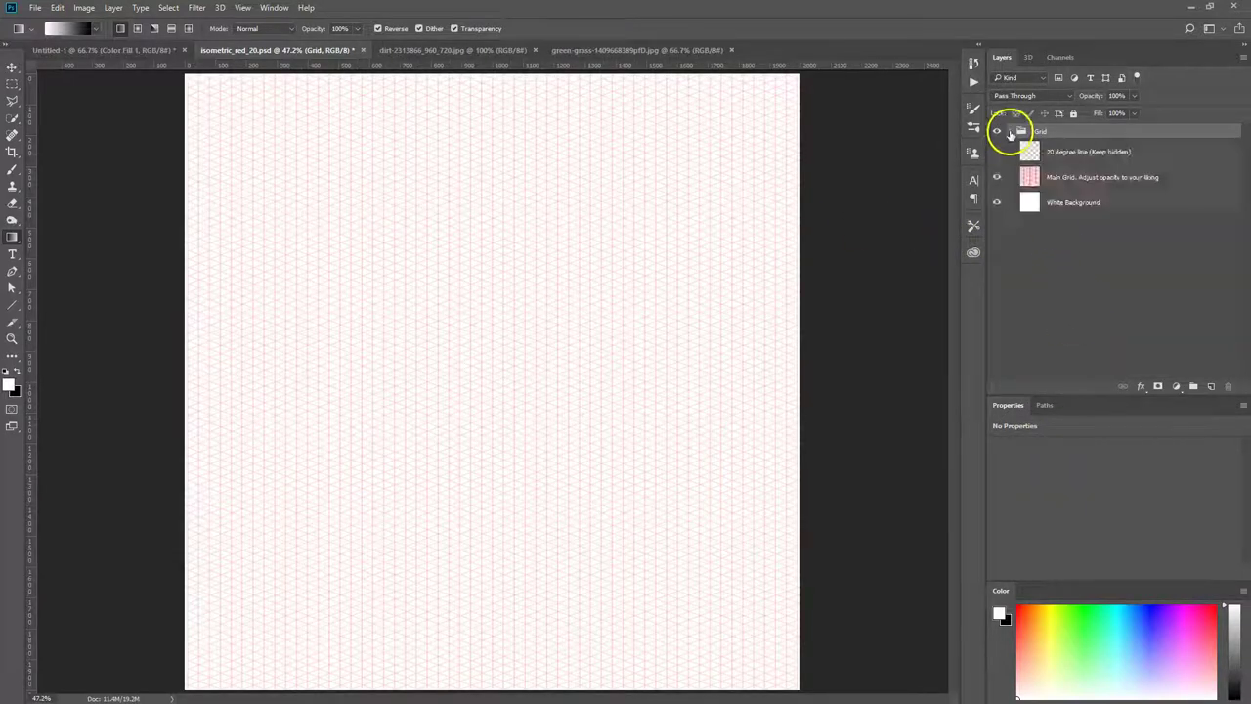
{"action": "left_click", "coordinate": [1114, 203]}
{"action": "left_click", "coordinate": [1116, 180]}
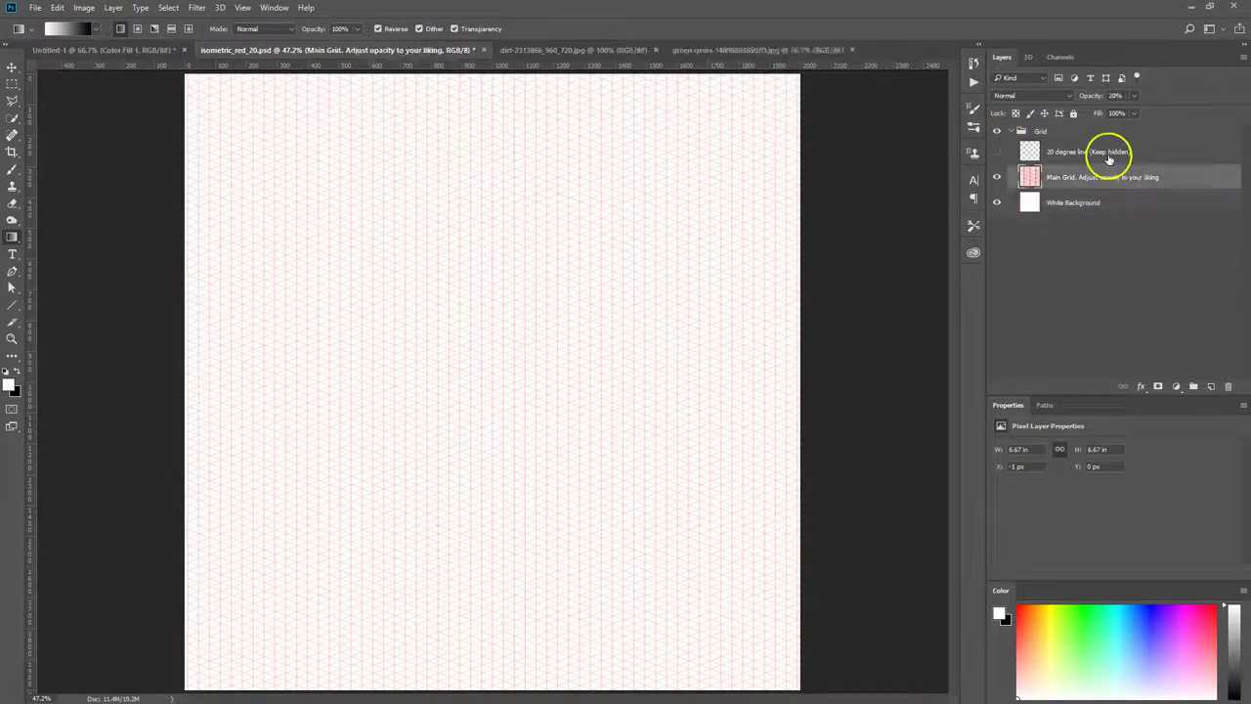
{"action": "left_click", "coordinate": [1111, 156]}
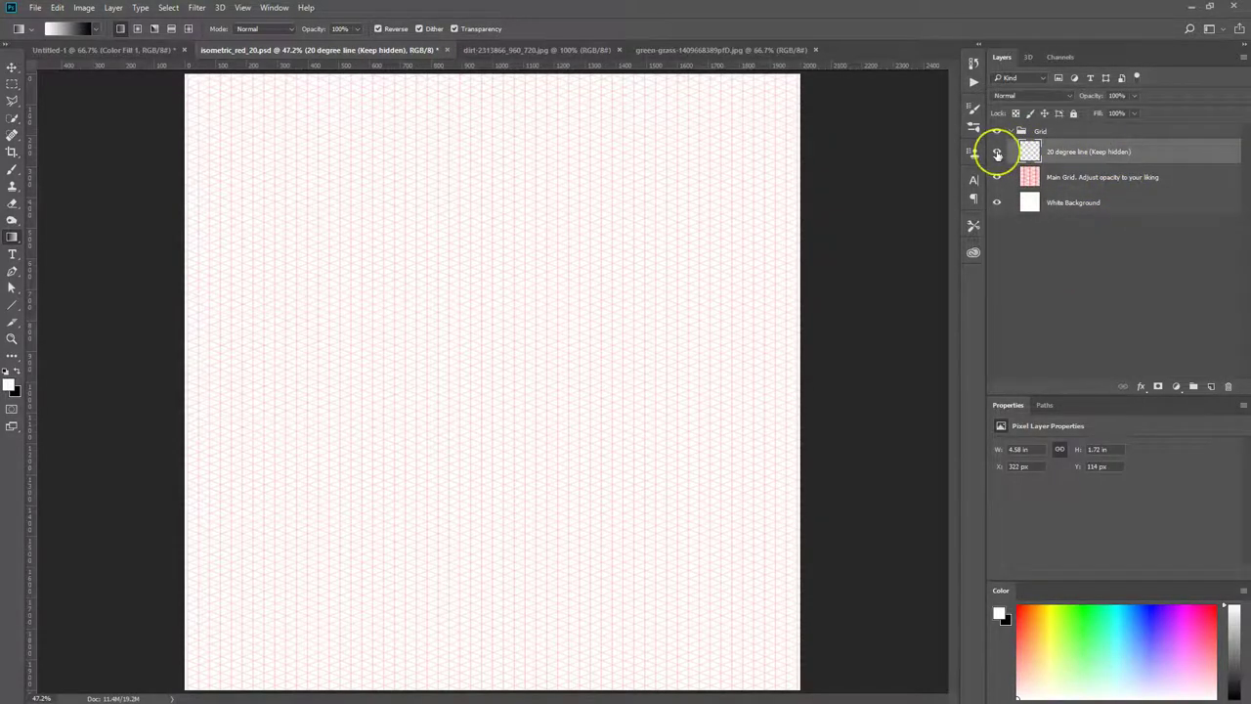
{"action": "left_click", "coordinate": [997, 154]}
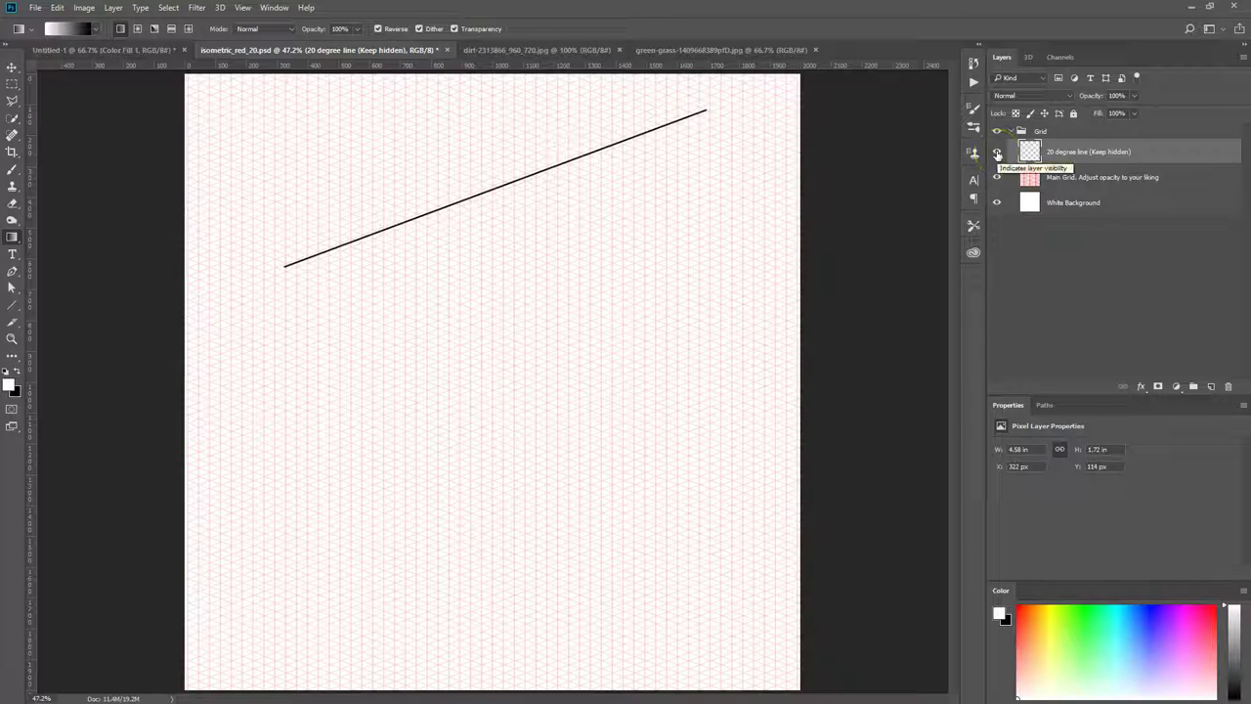
{"action": "left_click", "coordinate": [997, 154]}
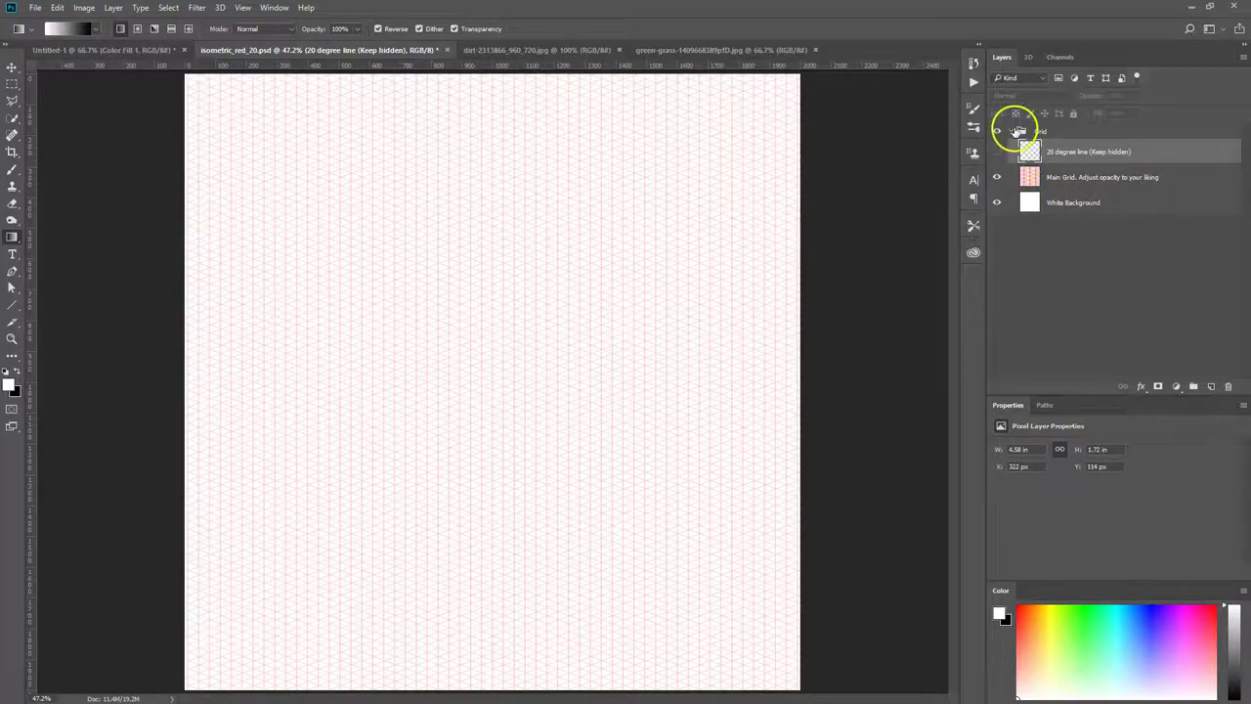
{"action": "left_click", "coordinate": [1012, 130]}
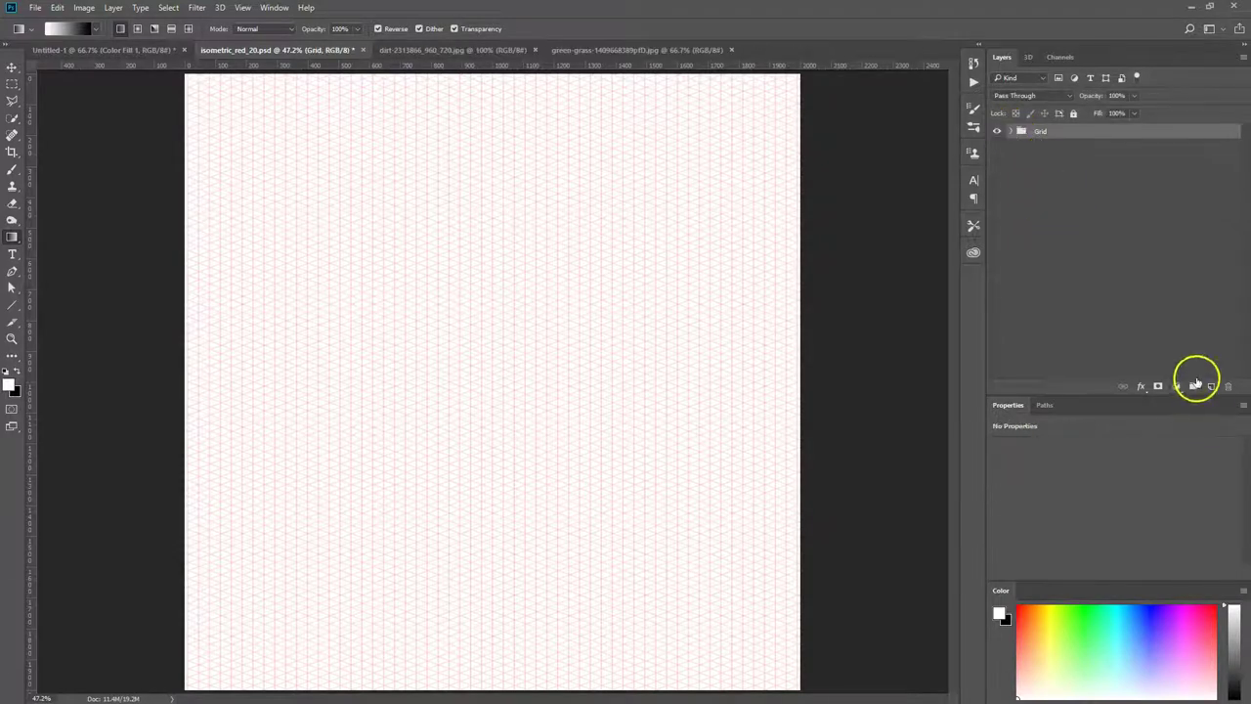
- Add an empty layer above the grid and pick the Brush with black as the painting colour
{"action": "left_click", "coordinate": [1212, 386]}
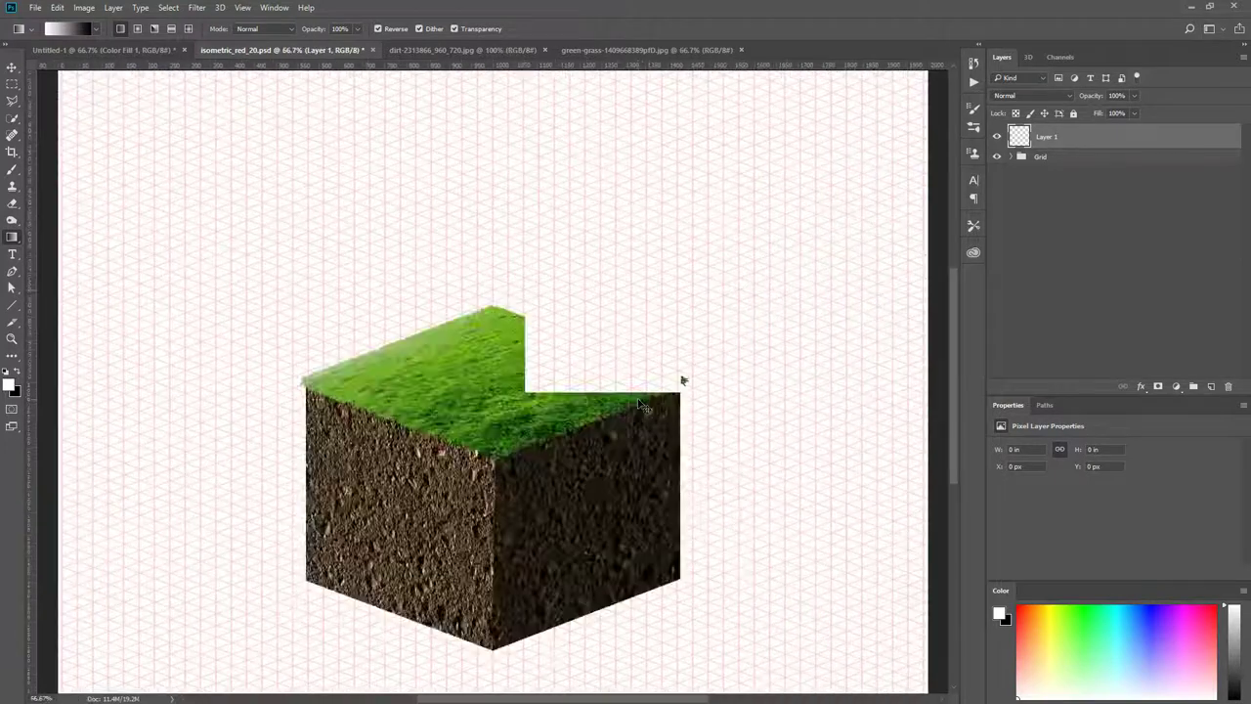
{"action": "scroll", "coordinate": [638, 402], "scroll_direction": "up", "scroll_amount": 3}
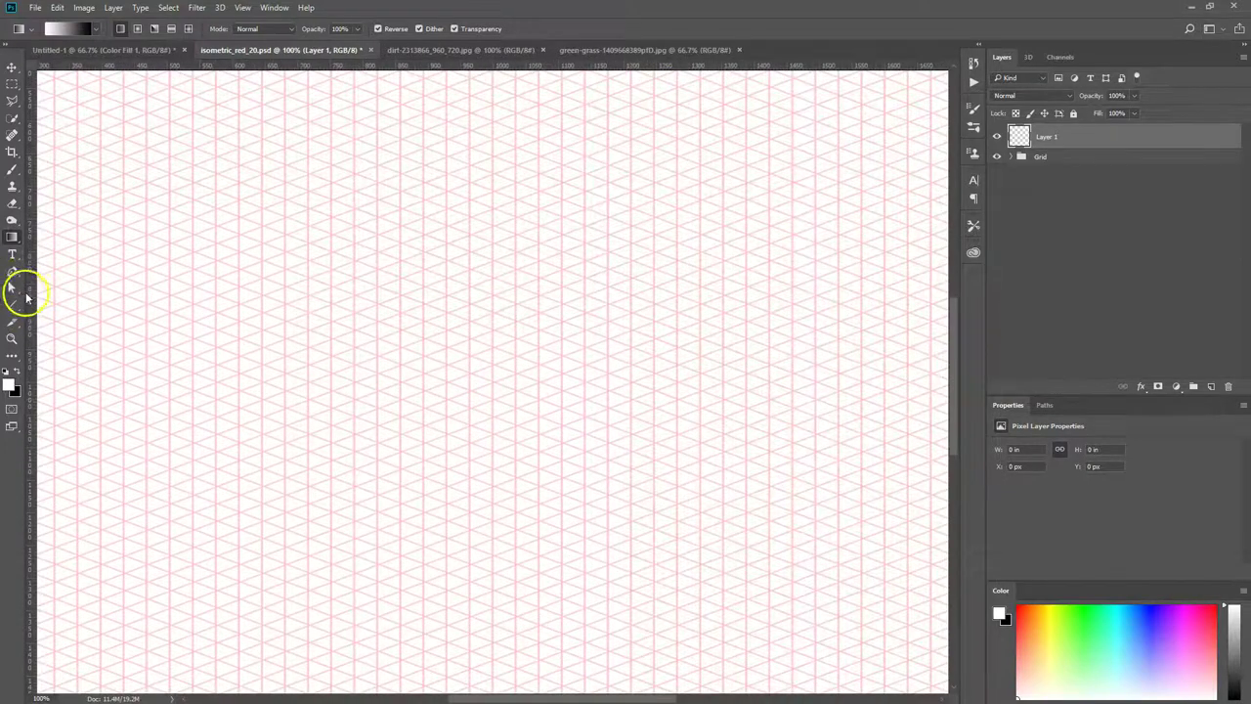
{"action": "left_click", "coordinate": [14, 173]}
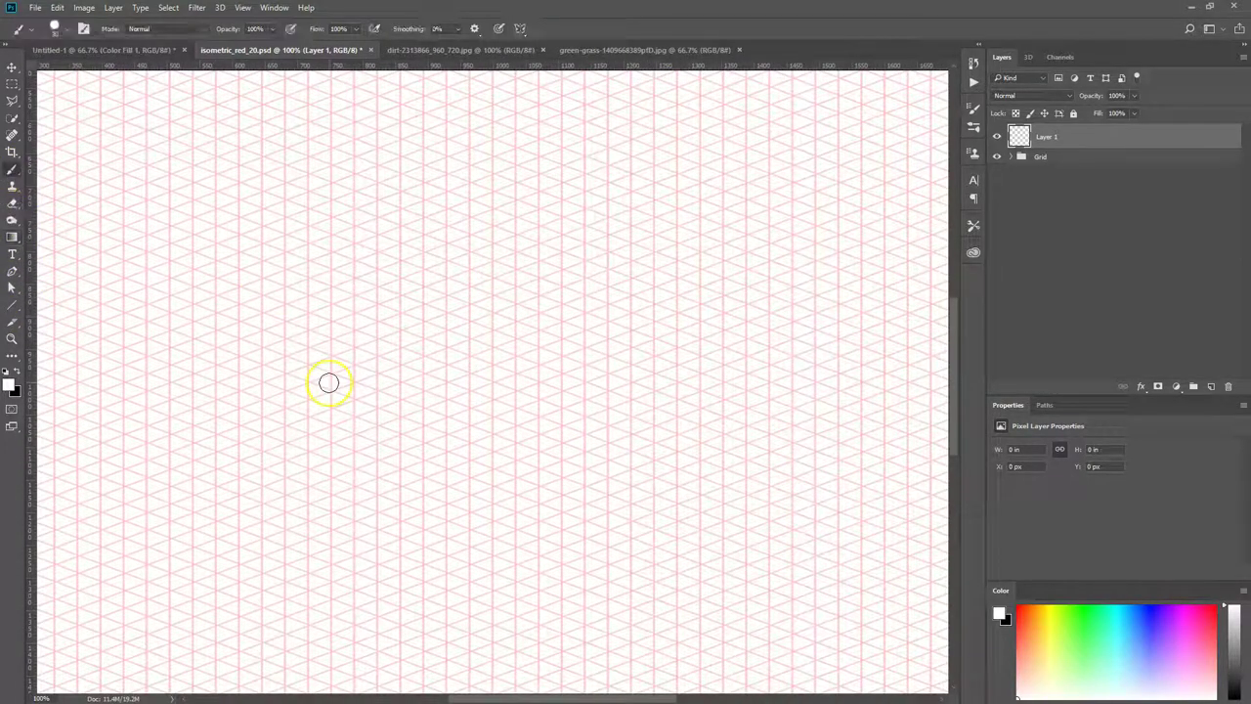
{"action": "key", "text": "x"}
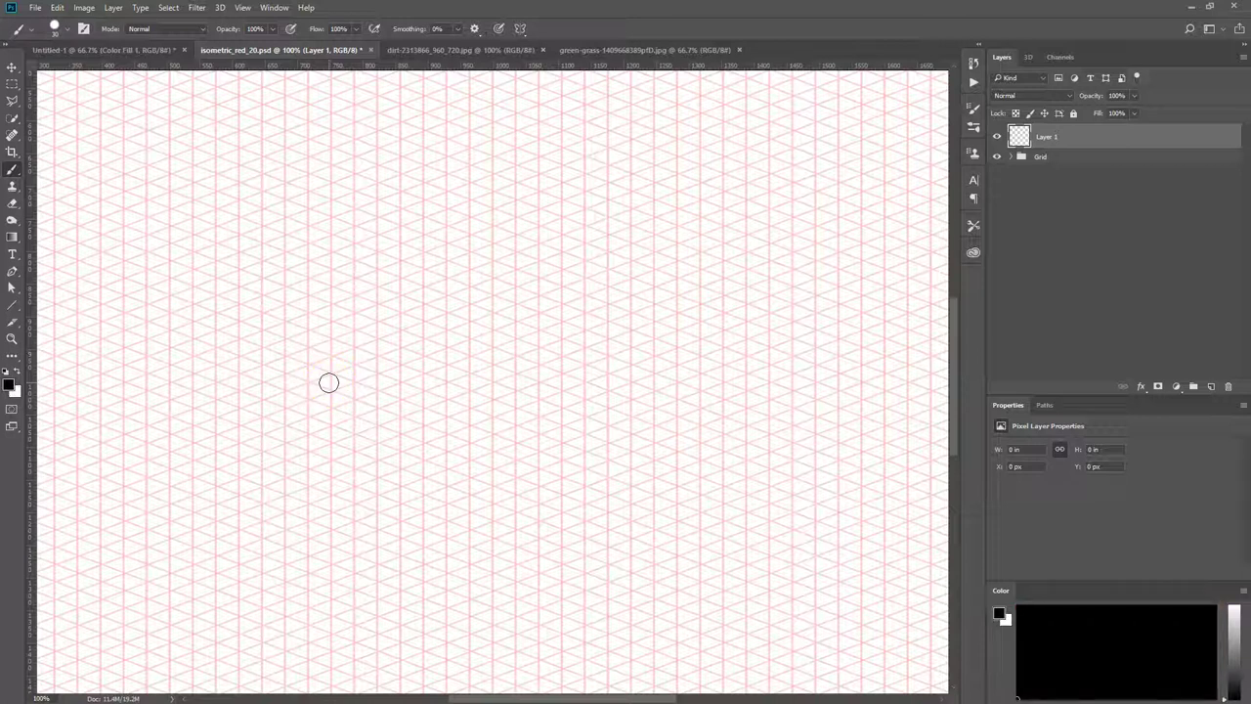
{"action": "left_click", "coordinate": [326, 393]}
- Place guides crossing at the canvas centre, then zoom back to 100%
{"action": "key", "text": "ctrl+minus"}
{"action": "key", "text": "ctrl+minus"}
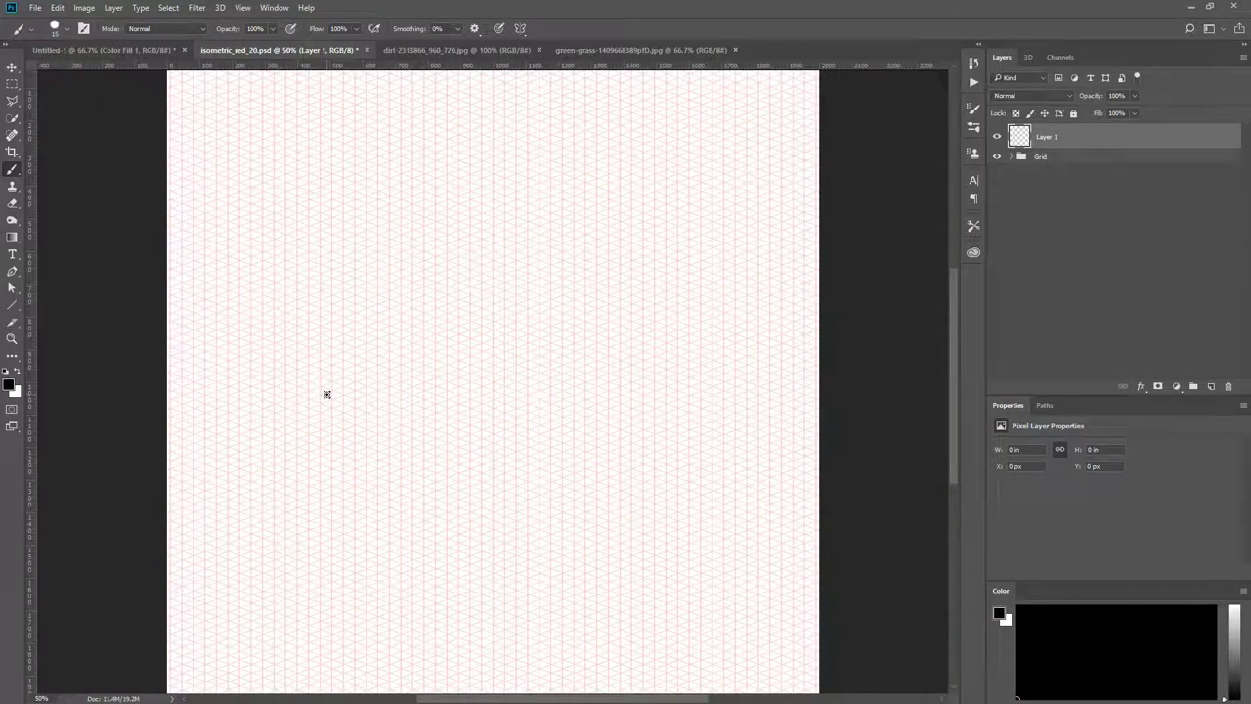
{"action": "left_click_drag", "start_coordinate": [32, 280], "coordinate": [491, 347]}
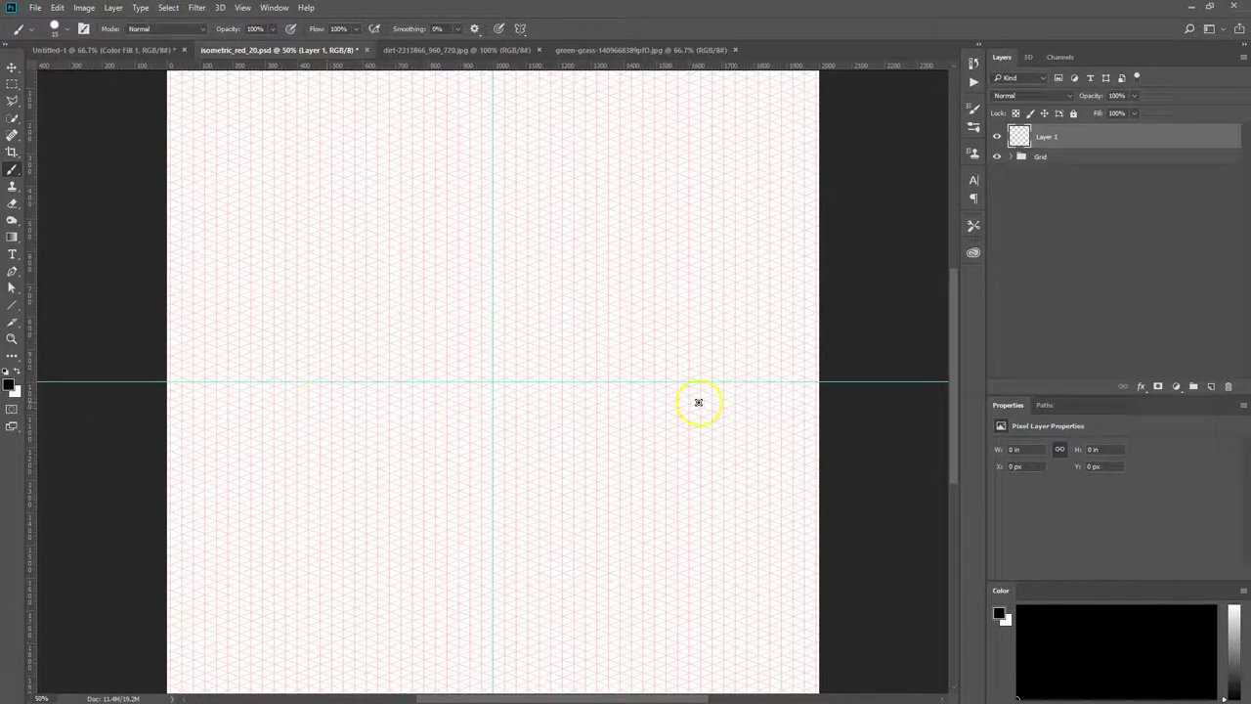
{"action": "key", "text": "ctrl+plus"}
{"action": "key", "text": "ctrl+plus"}
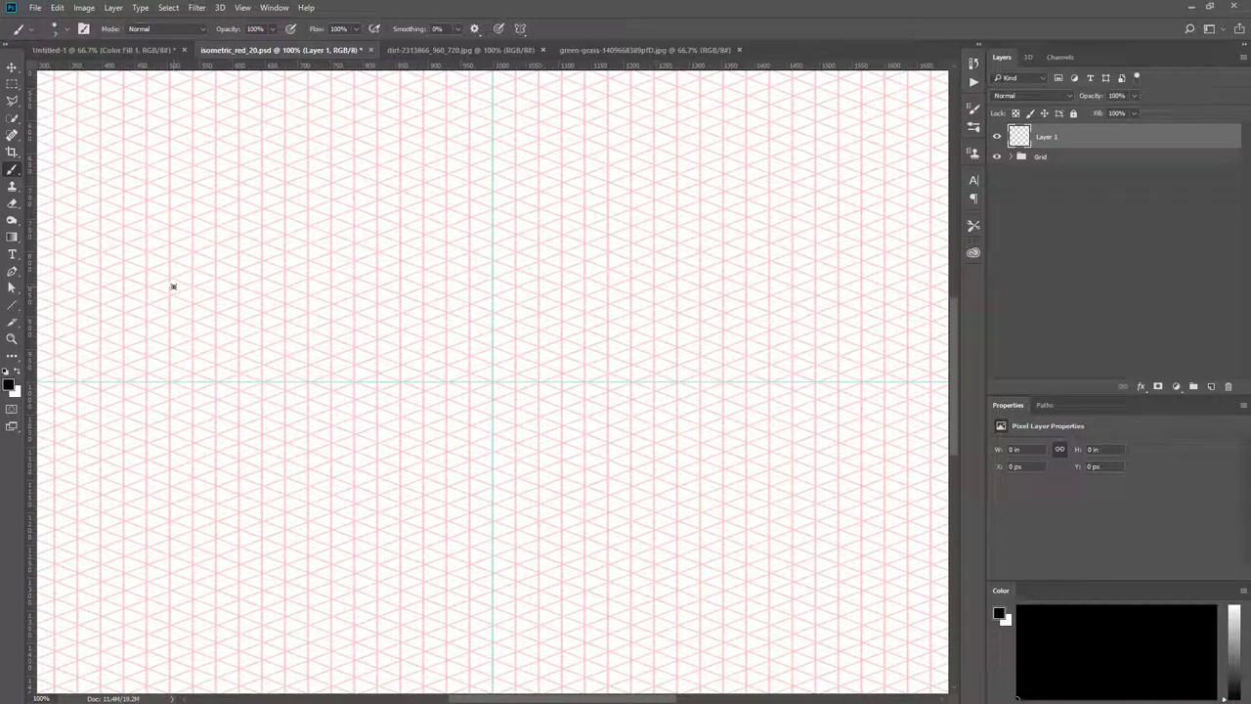
- Draw a four-edged isometric diamond outline along the grid around the guide crossing
{"action": "left_click", "coordinate": [212, 300]}
{"action": "left_click", "coordinate": [491, 278], "text": "shift"}
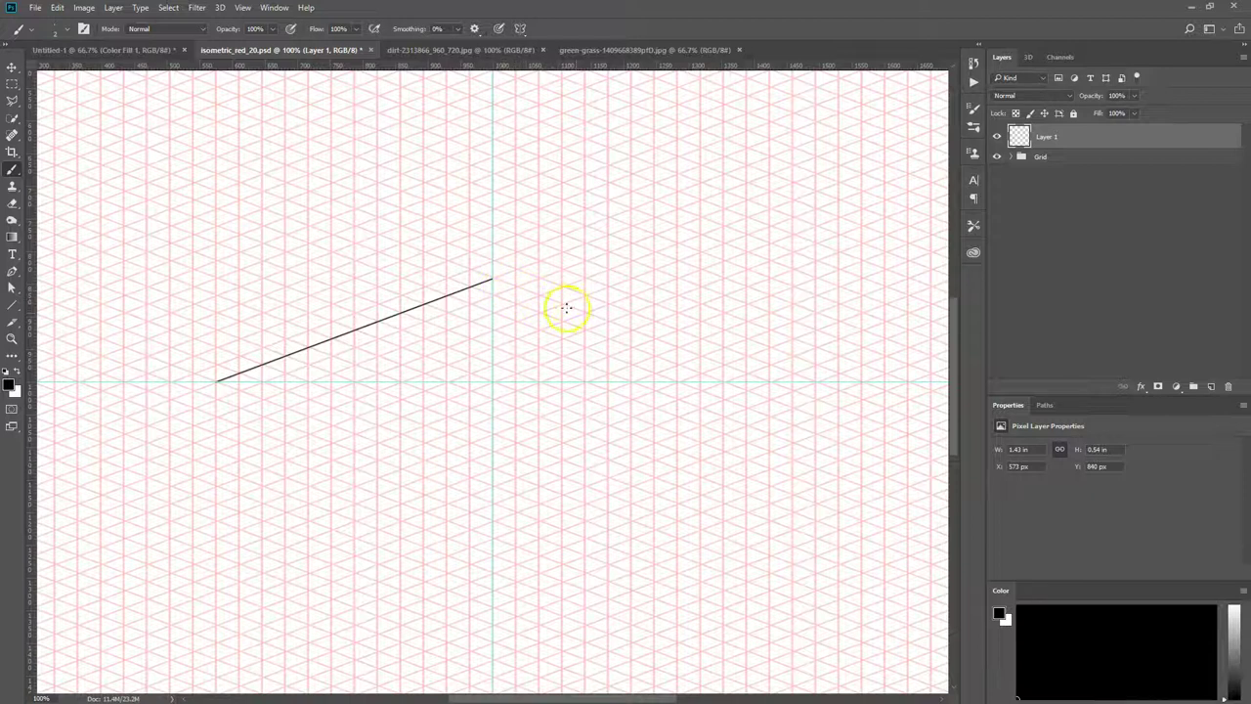
{"action": "left_click", "coordinate": [769, 381], "text": "shift"}
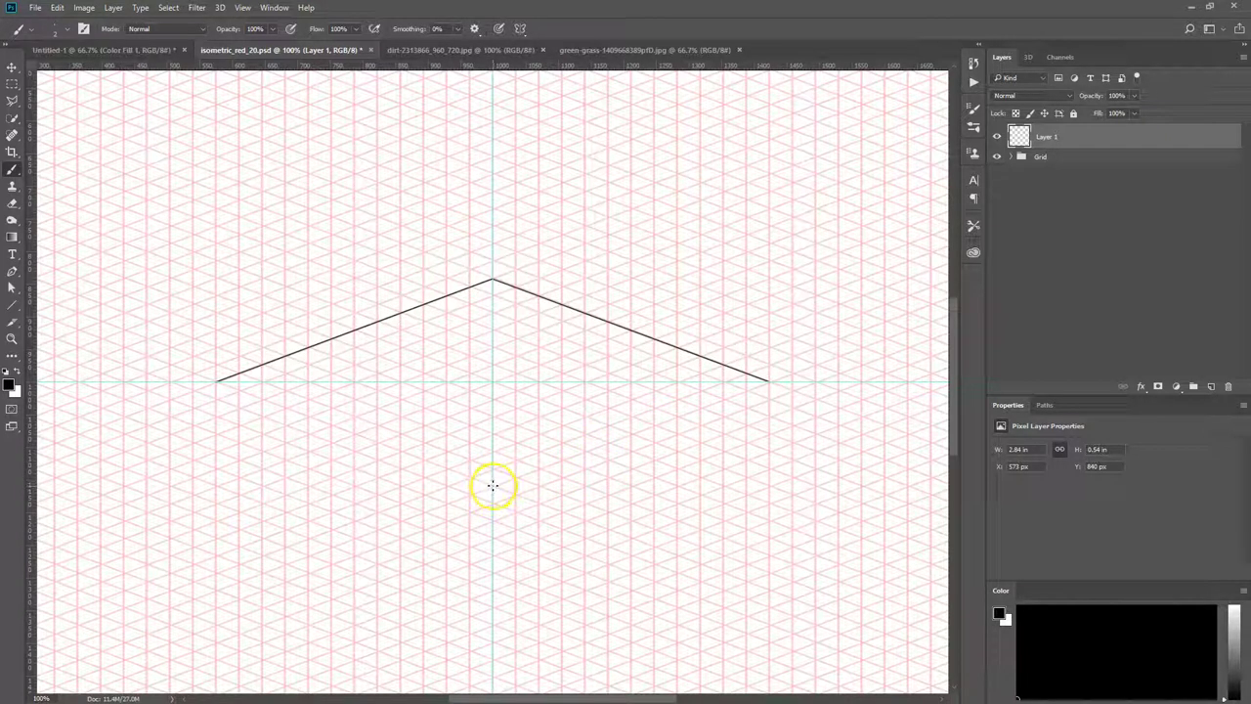
{"action": "left_click", "coordinate": [493, 486], "text": "shift"}
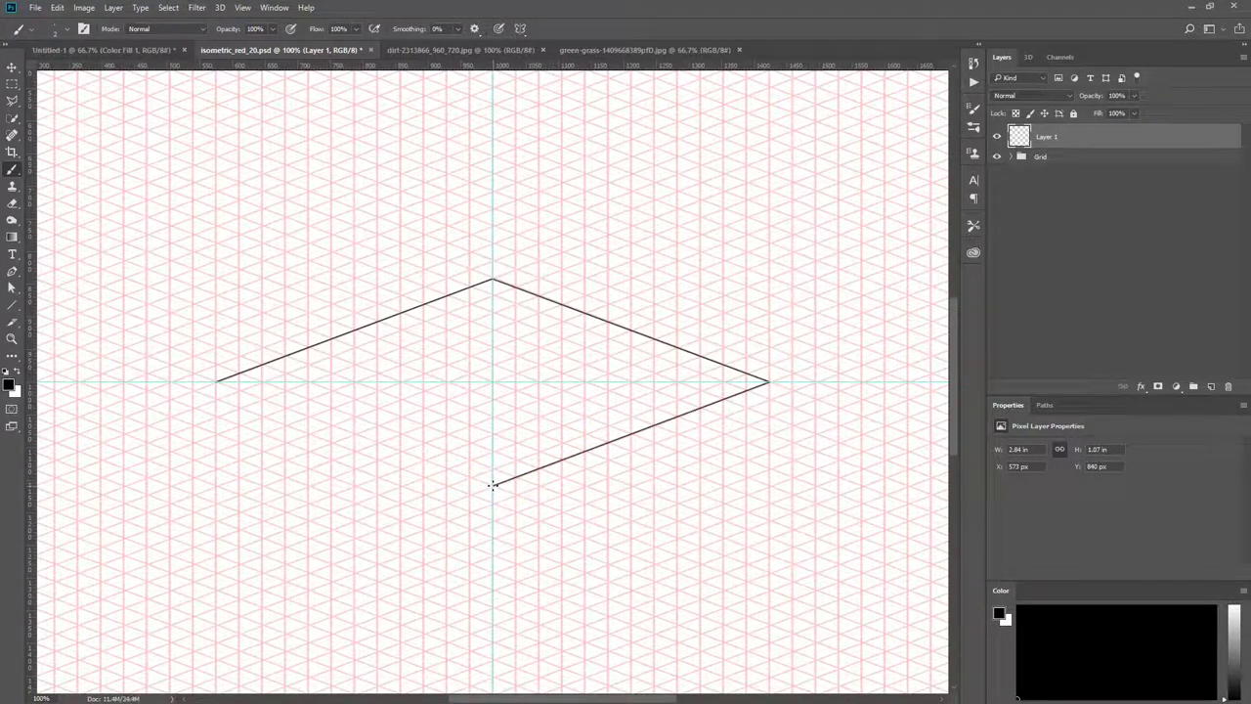
{"action": "left_click", "coordinate": [215, 382], "text": "shift"}
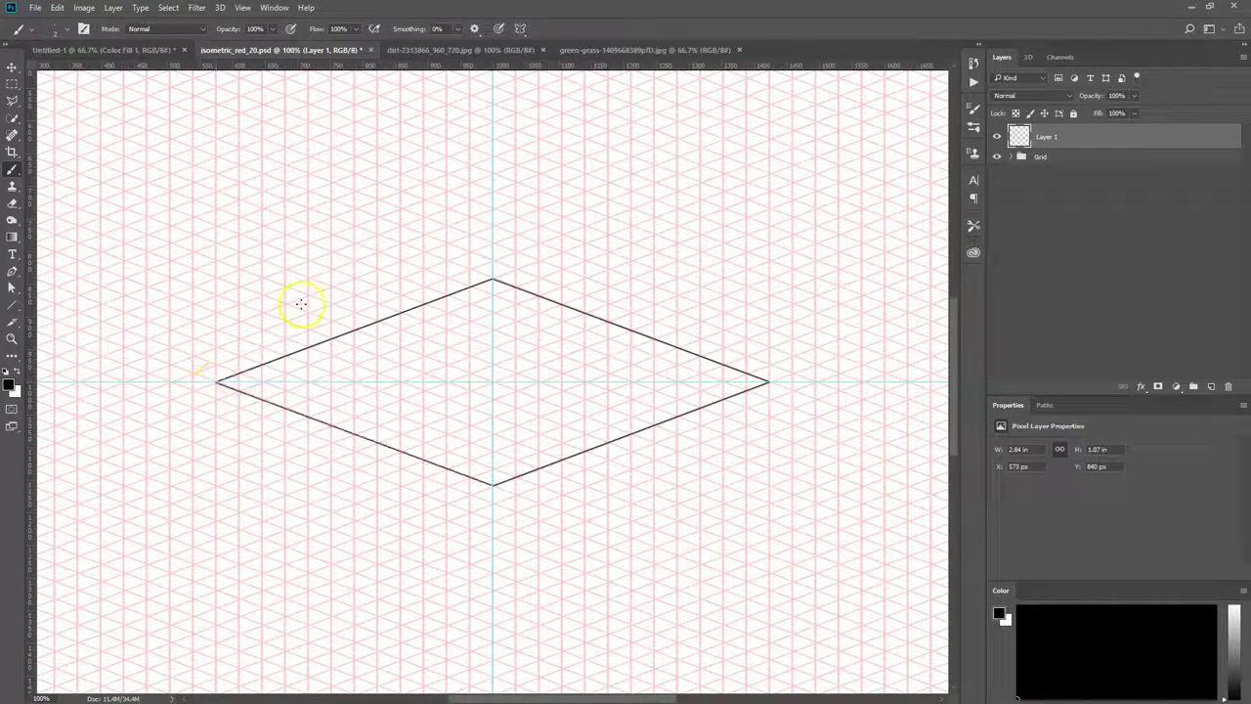
- Fill the diamond solid black with the Paint Bucket
{"action": "key", "text": "g"}
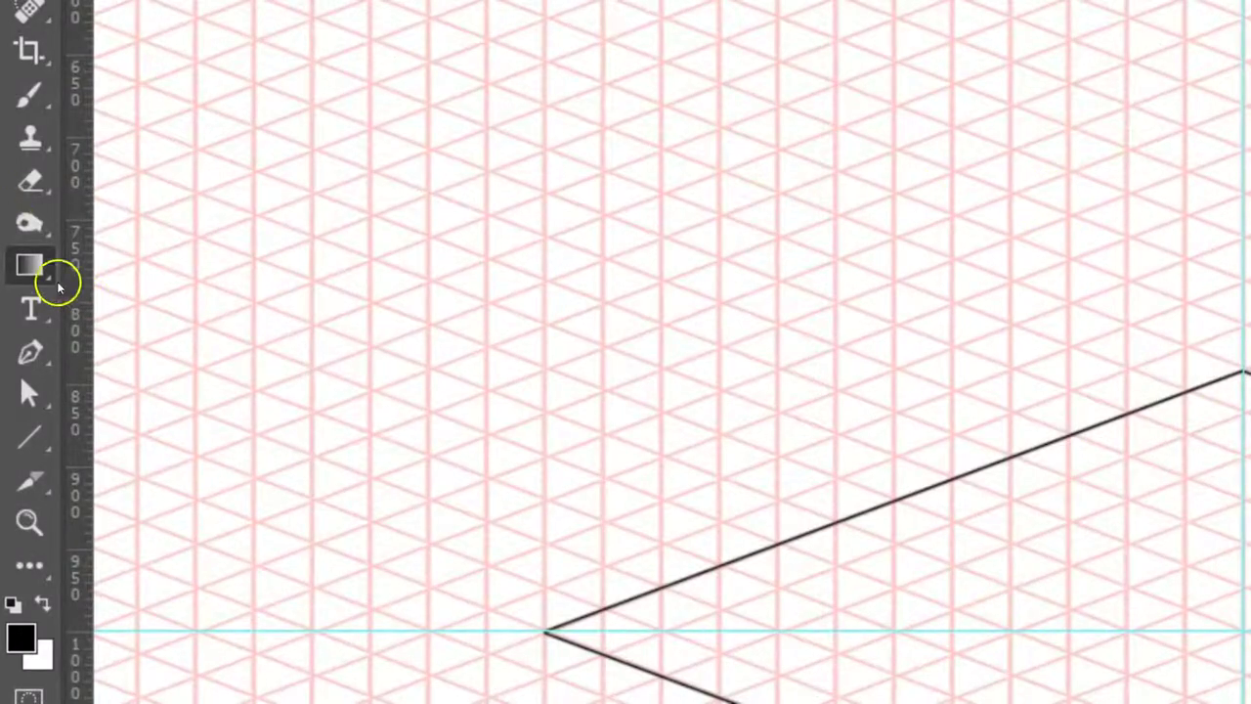
{"action": "right_click", "coordinate": [29, 265]}
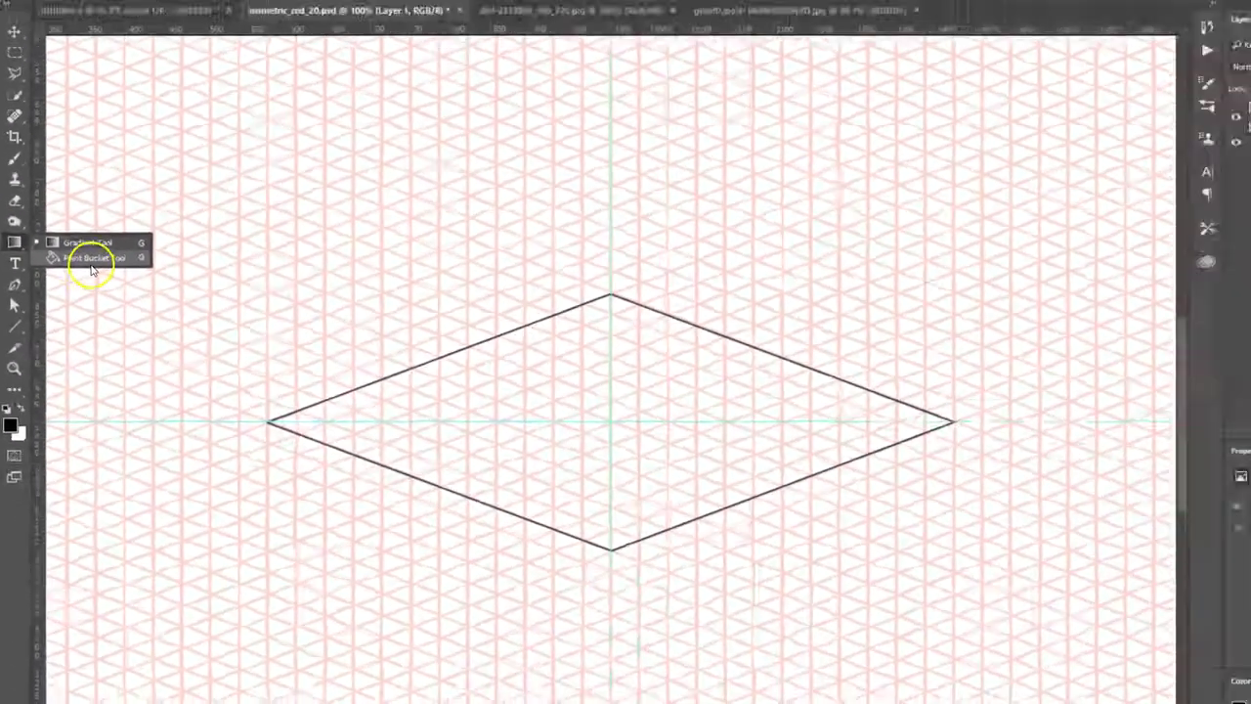
{"action": "left_click", "coordinate": [181, 314]}
{"action": "left_click", "coordinate": [564, 357]}
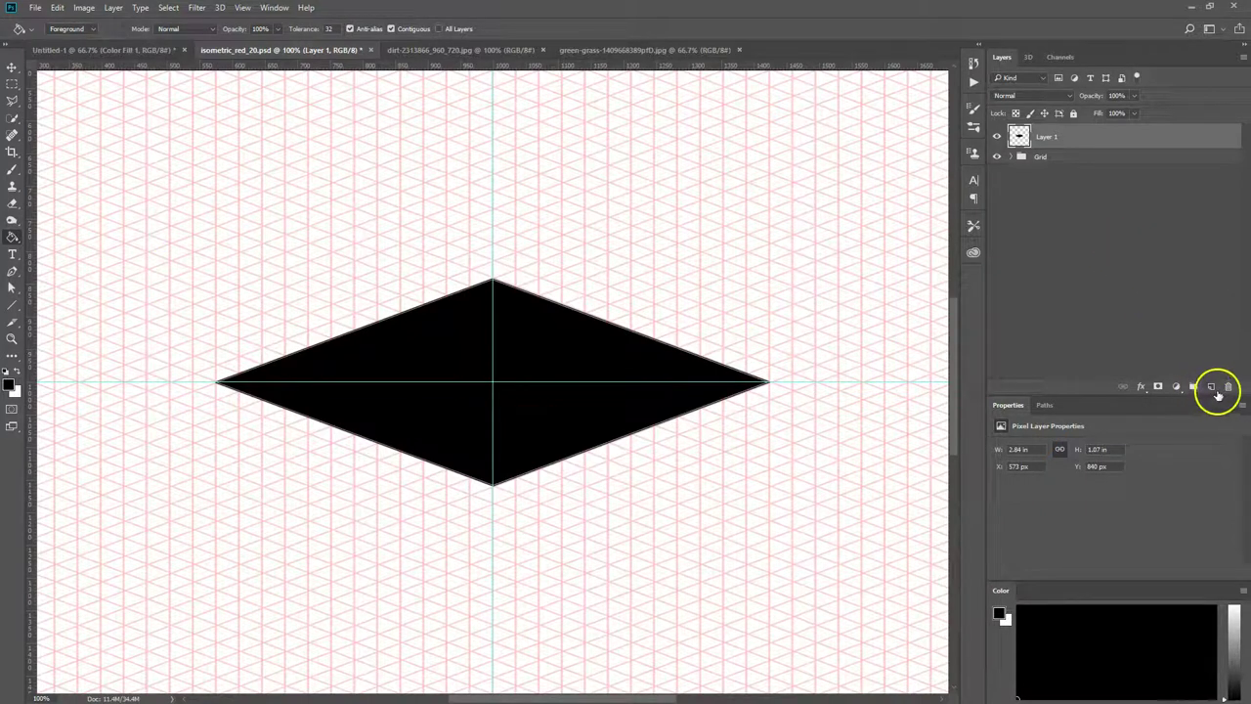
- On a new Layer 2, outline the left face parallelogram below the diamond and fill it black
{"action": "left_click", "coordinate": [1212, 386]}
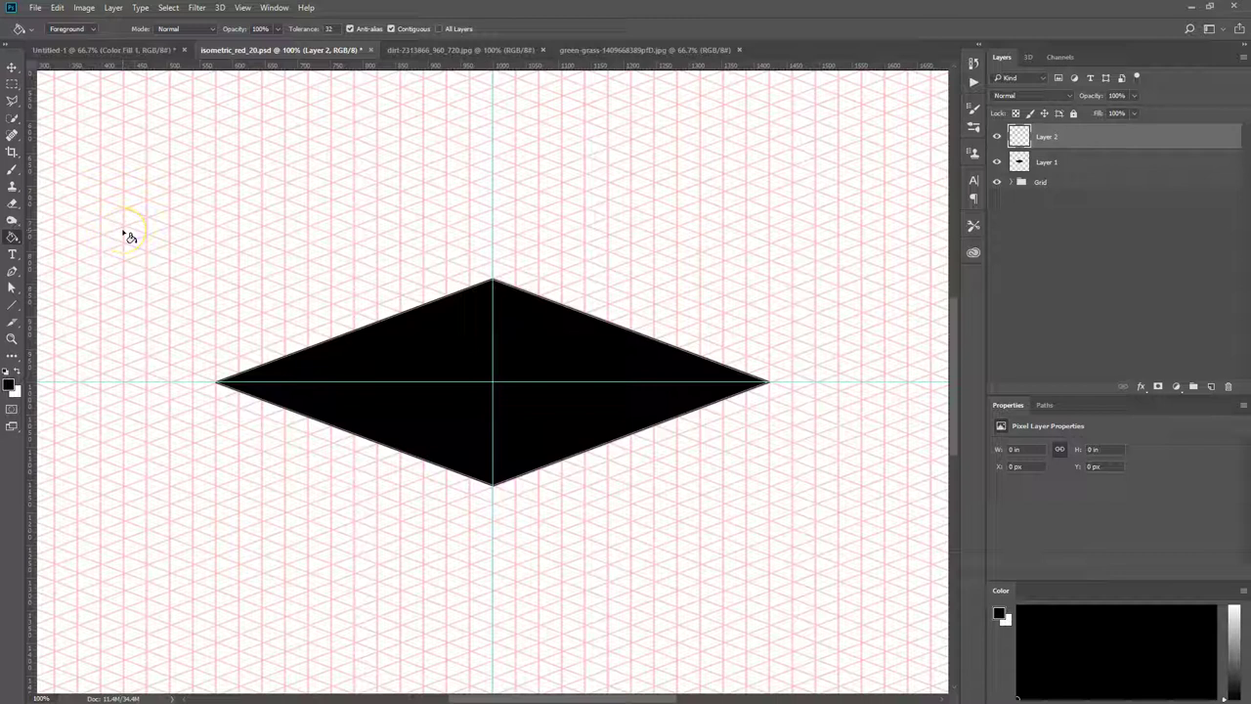
{"action": "key", "text": "b"}
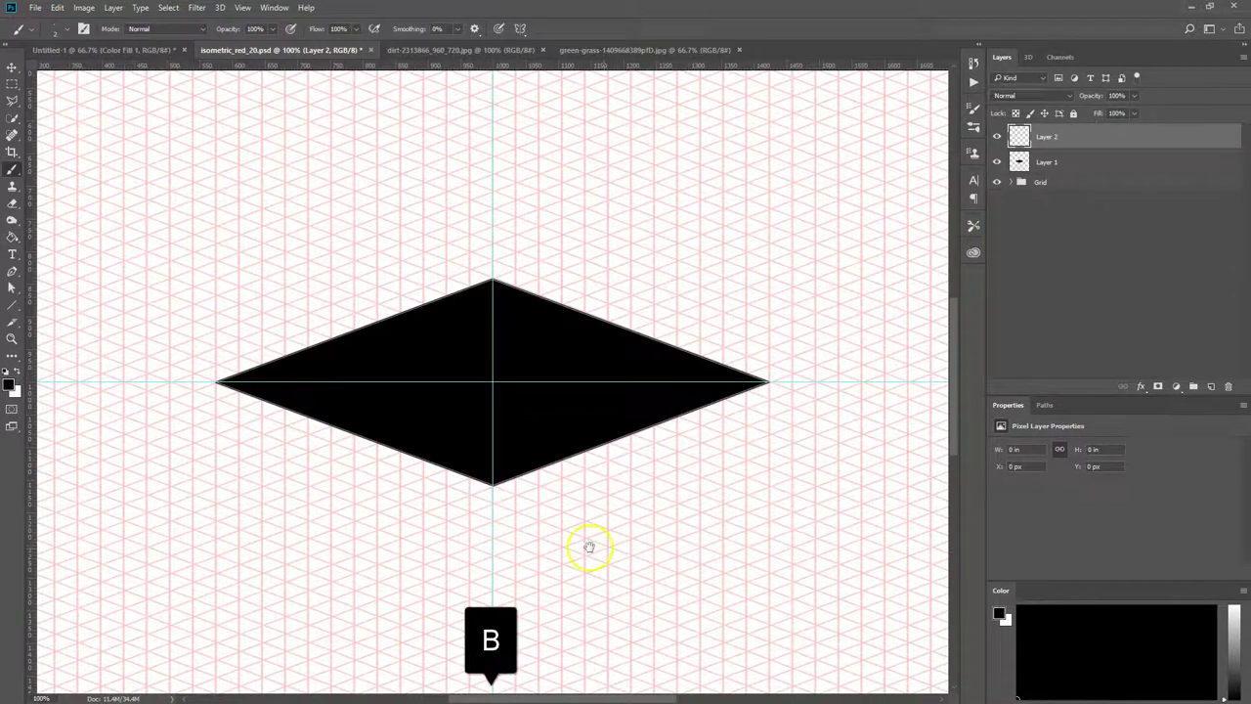
{"action": "scroll", "coordinate": [642, 447], "scroll_direction": "down", "scroll_amount": 5}
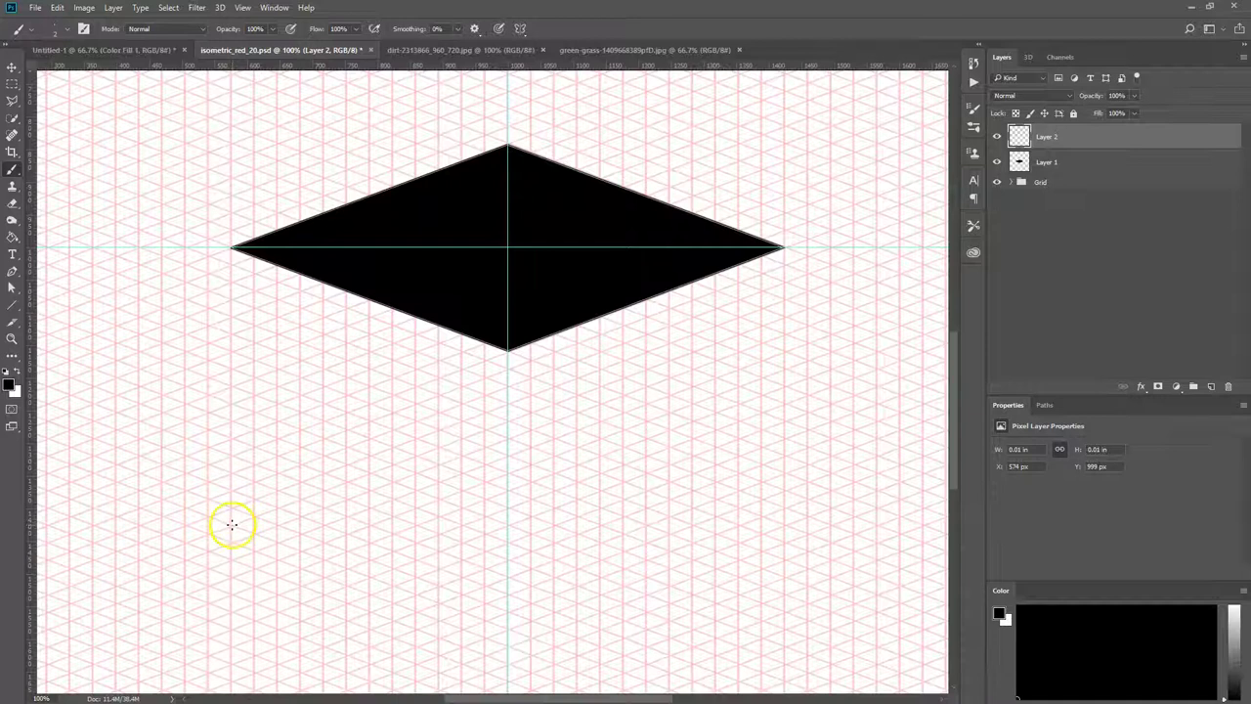
{"action": "left_click", "coordinate": [231, 525], "text": "shift"}
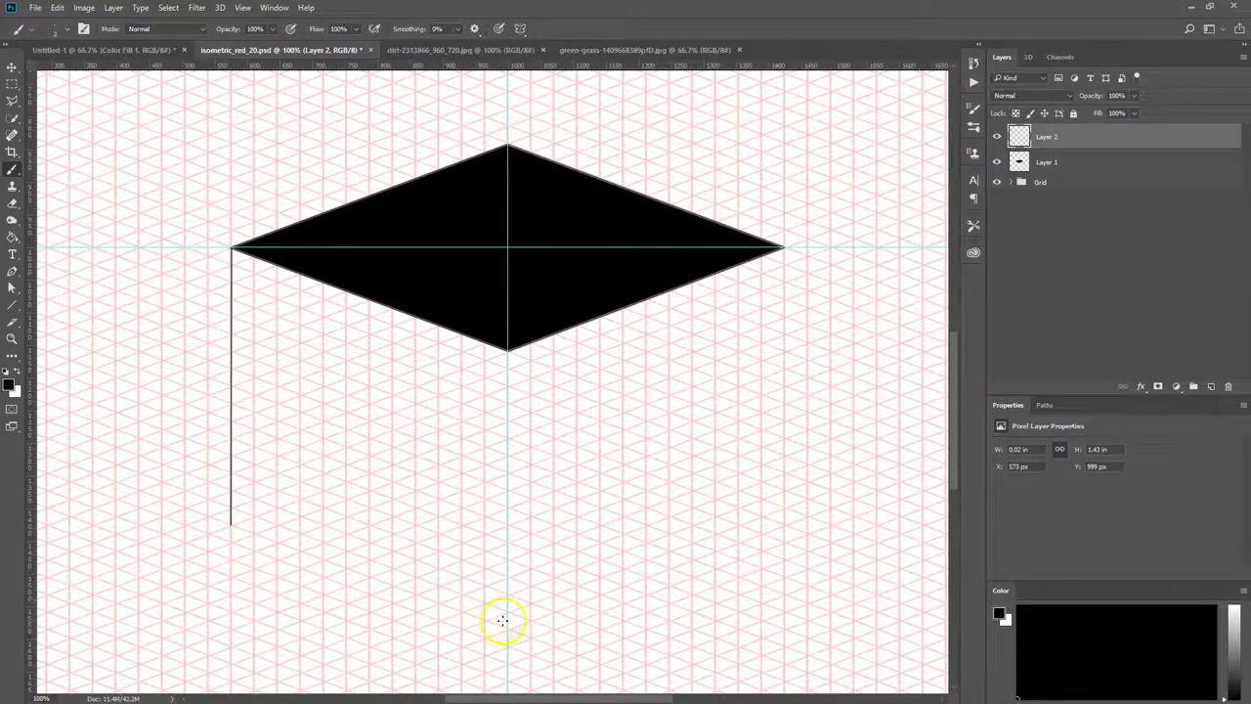
{"action": "left_click", "coordinate": [507, 629], "text": "shift"}
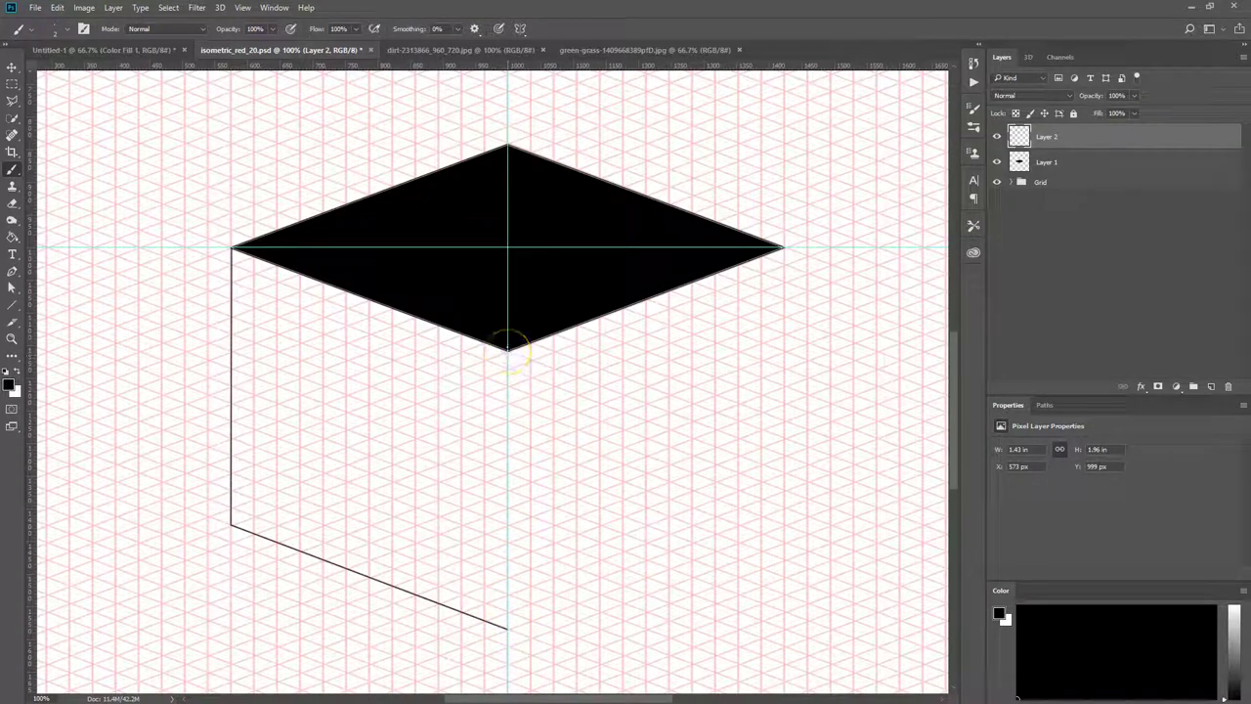
{"action": "left_click", "coordinate": [508, 344], "text": "shift"}
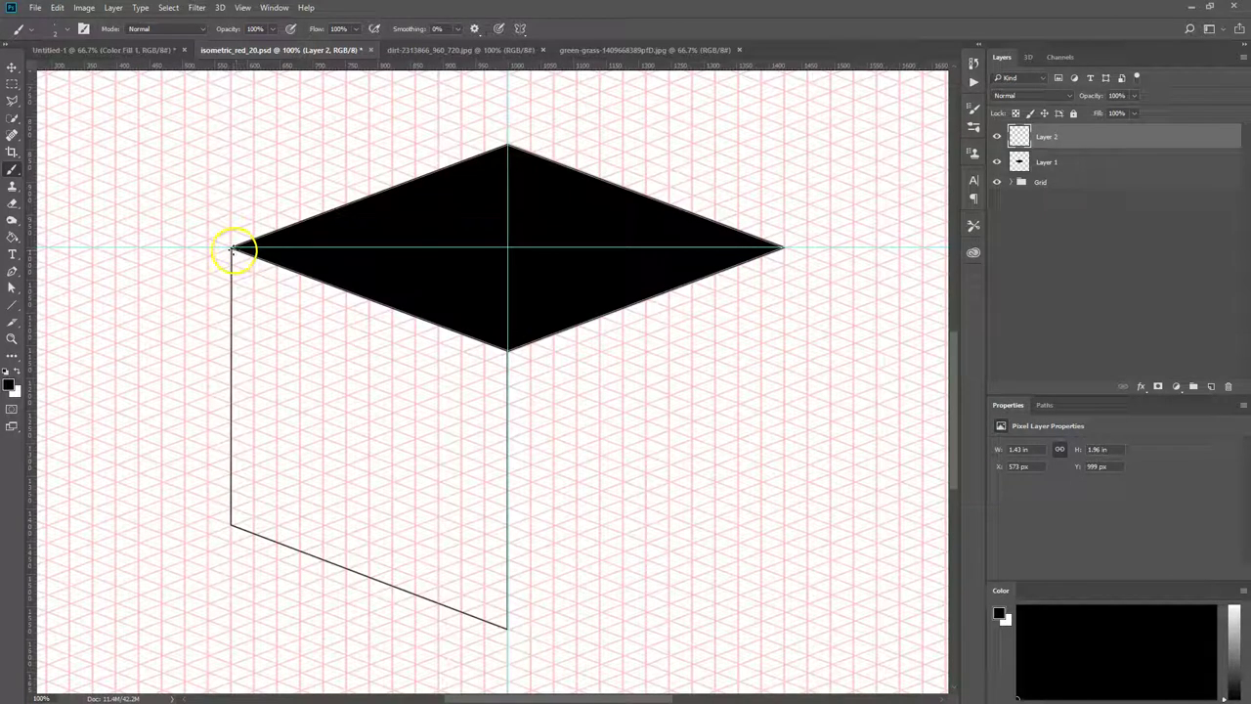
{"action": "left_click", "coordinate": [232, 248], "text": "shift"}
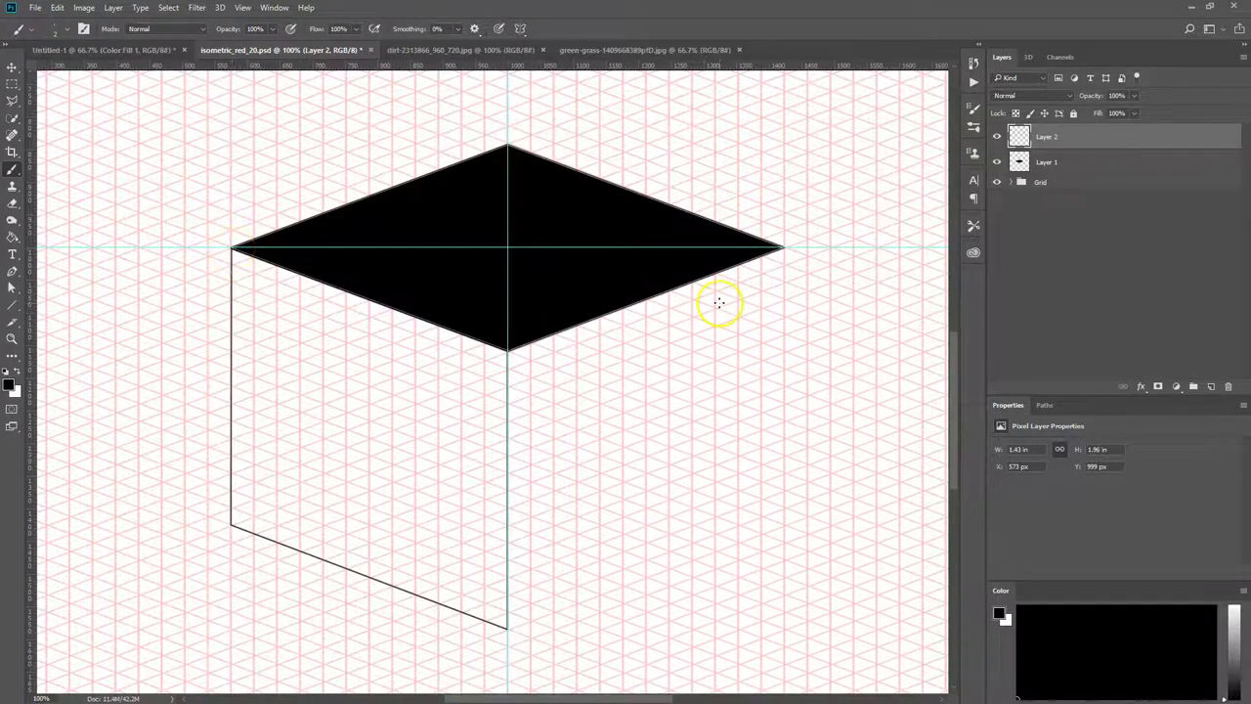
{"action": "key", "text": "g"}
{"action": "left_click", "coordinate": [383, 468]}
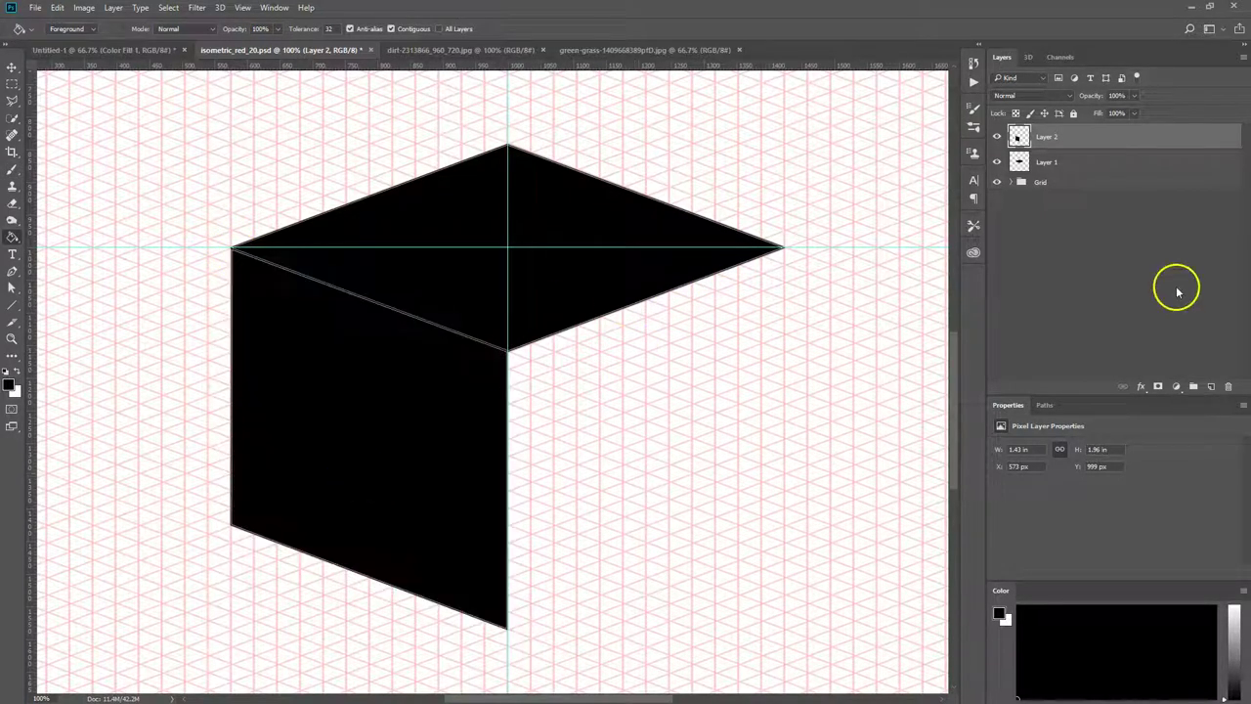
- Rename Layer 1 to 'top' and Layer 2 to 'left'
{"action": "double_click", "coordinate": [1056, 164]}
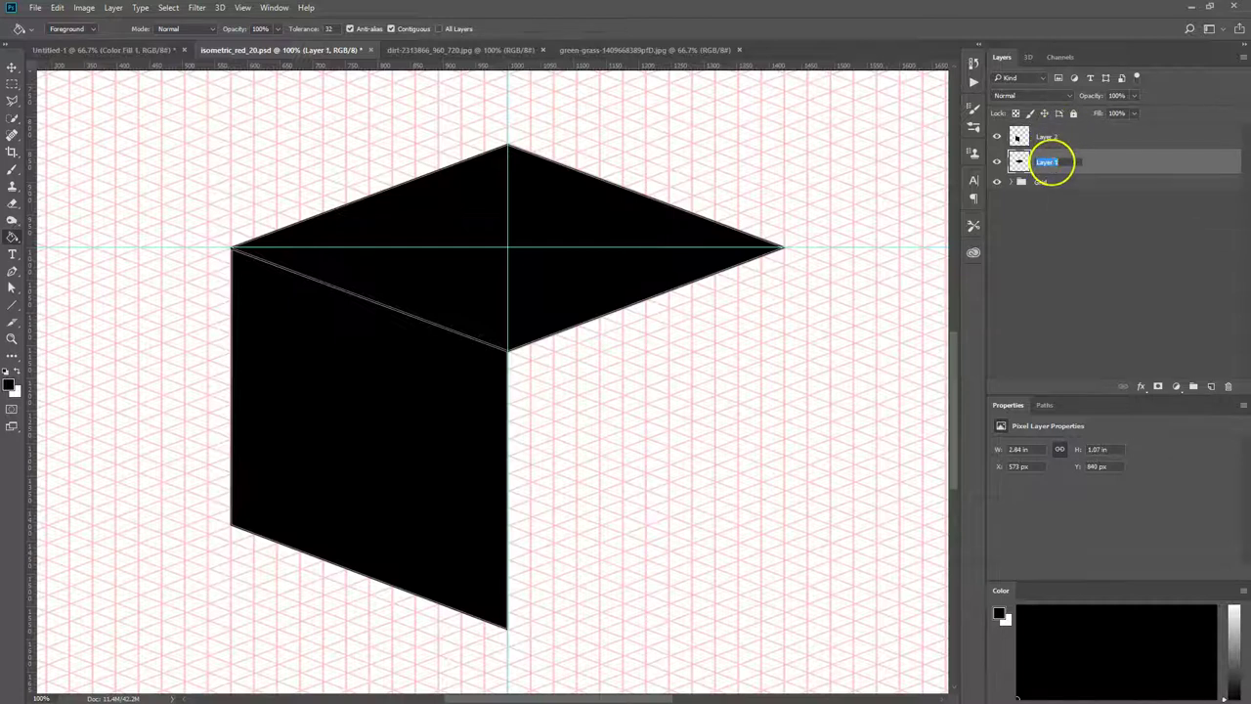
{"action": "type", "text": "top"}
{"action": "key", "text": "Return"}
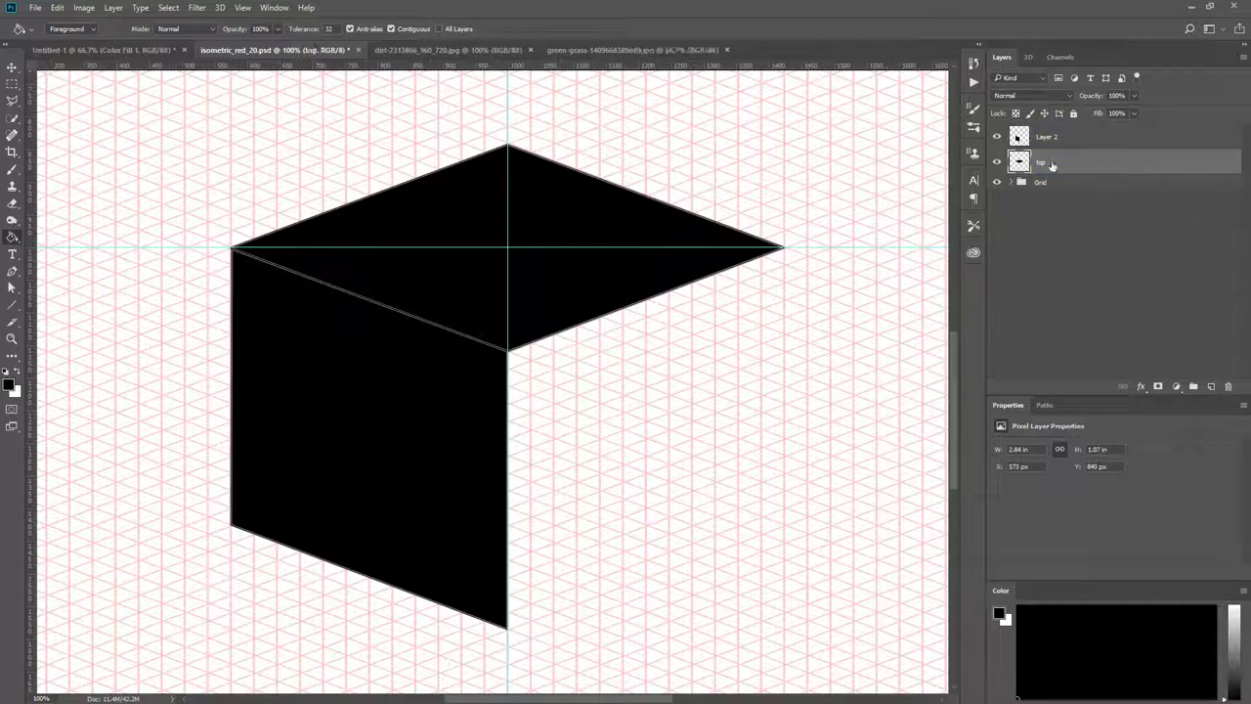
{"action": "double_click", "coordinate": [1050, 137]}
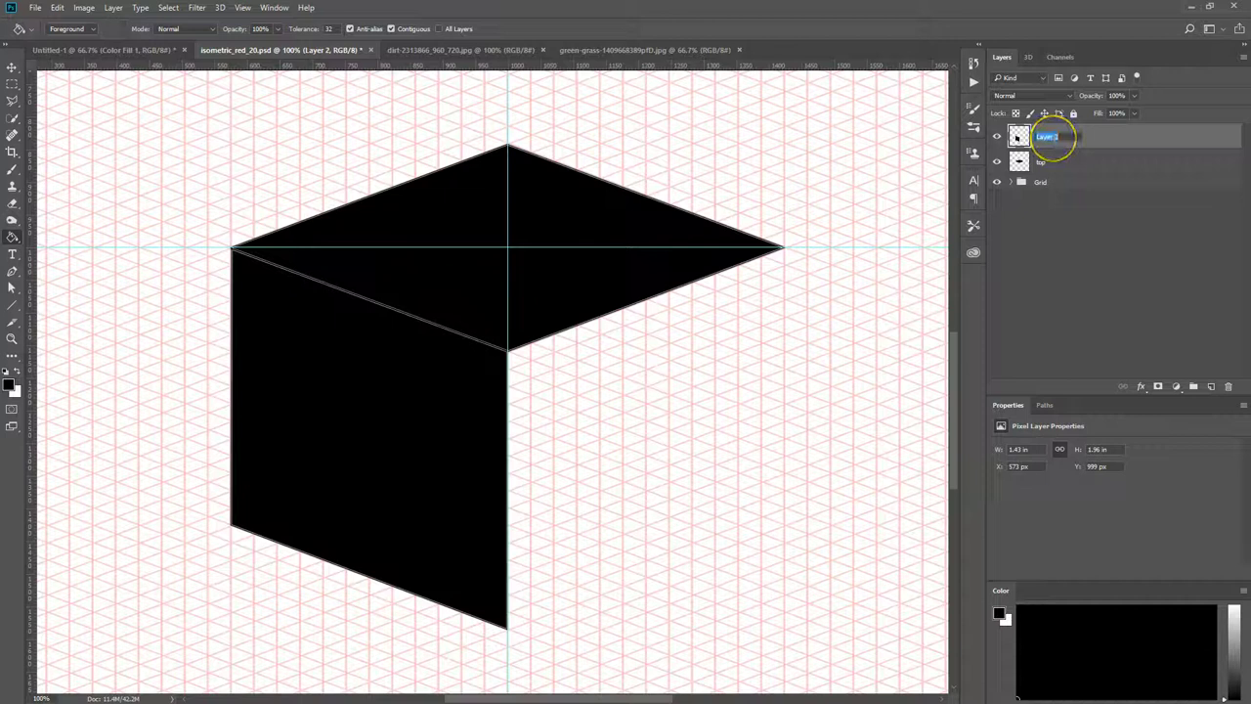
{"action": "type", "text": "left"}
{"action": "key", "text": "Return"}
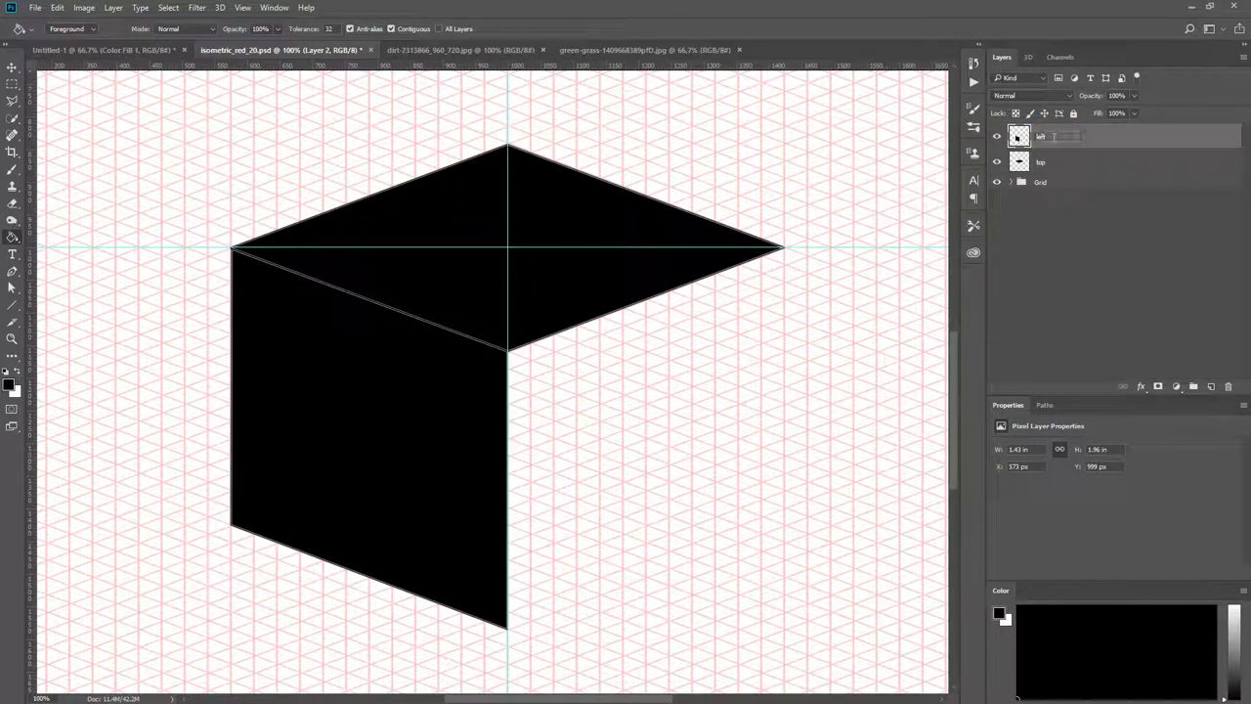
- On a new layer, outline and fill the cube's right face black, naming the layer 'right'
{"action": "left_click", "coordinate": [1210, 385]}
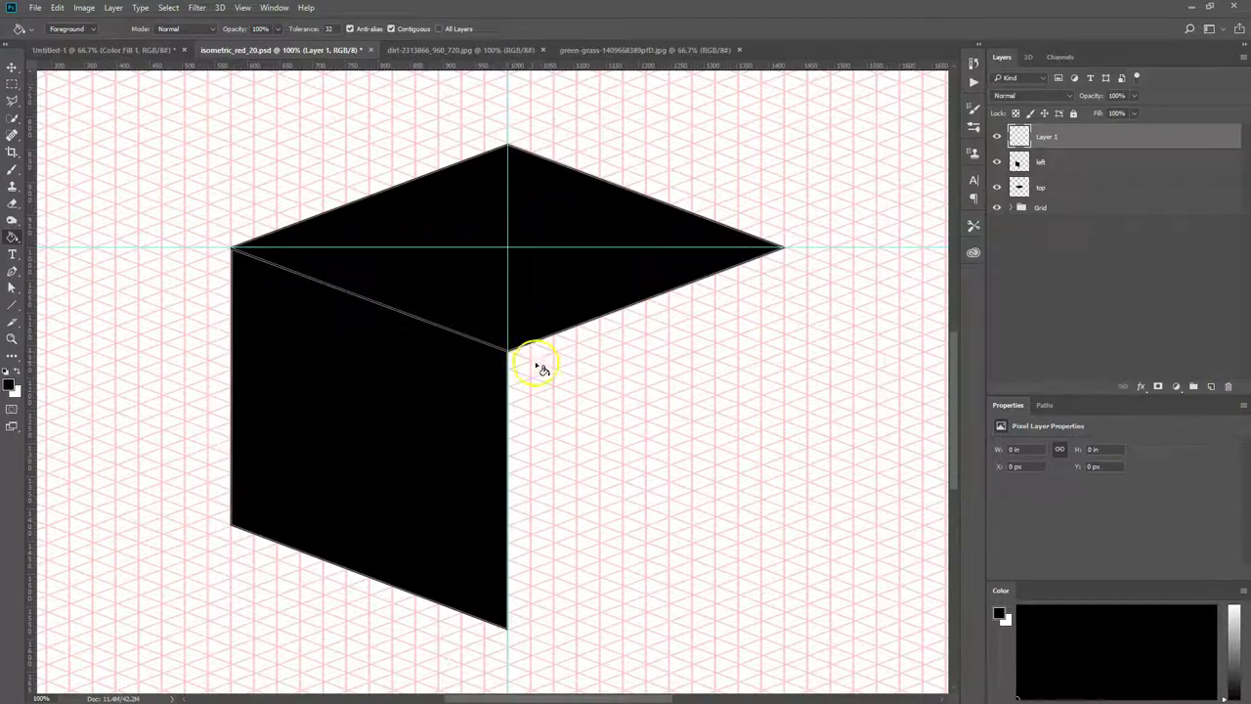
{"action": "key", "text": "b"}
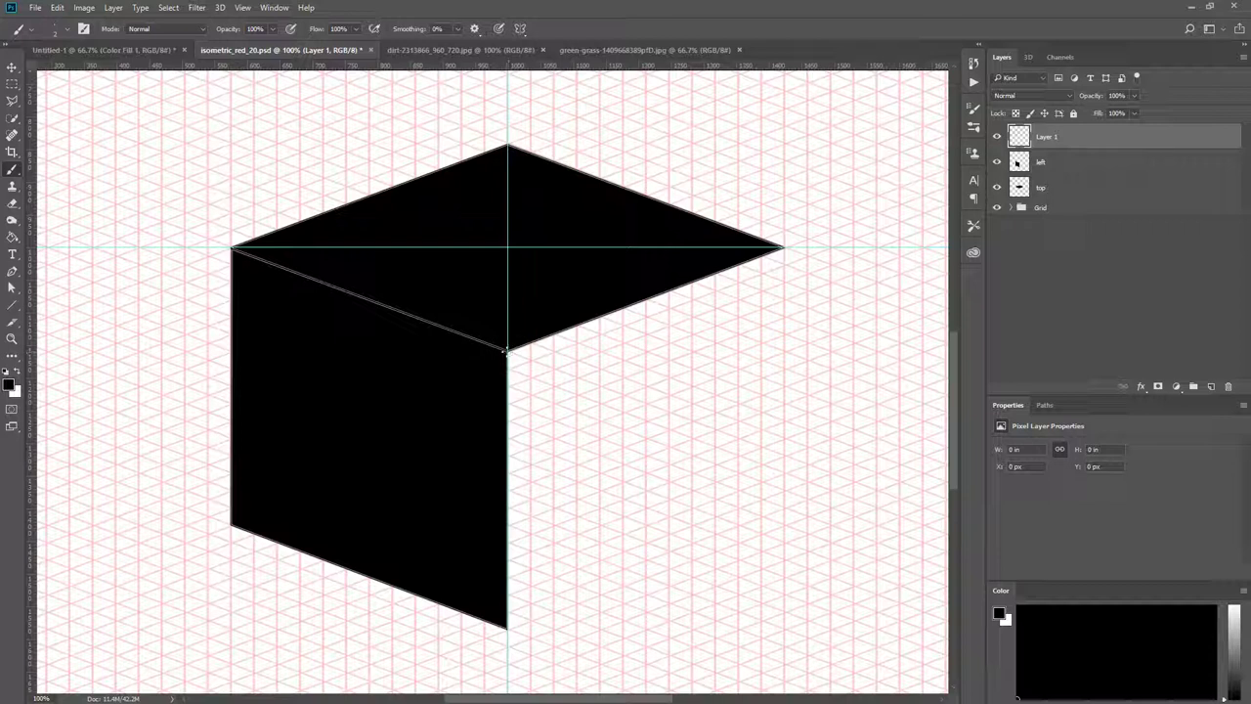
{"action": "mouse_move", "coordinate": [495, 553]}
{"action": "left_mouse_down"}
{"action": "mouse_move", "coordinate": [511, 586]}
{"action": "mouse_move", "coordinate": [507, 626]}
{"action": "left_mouse_up"}
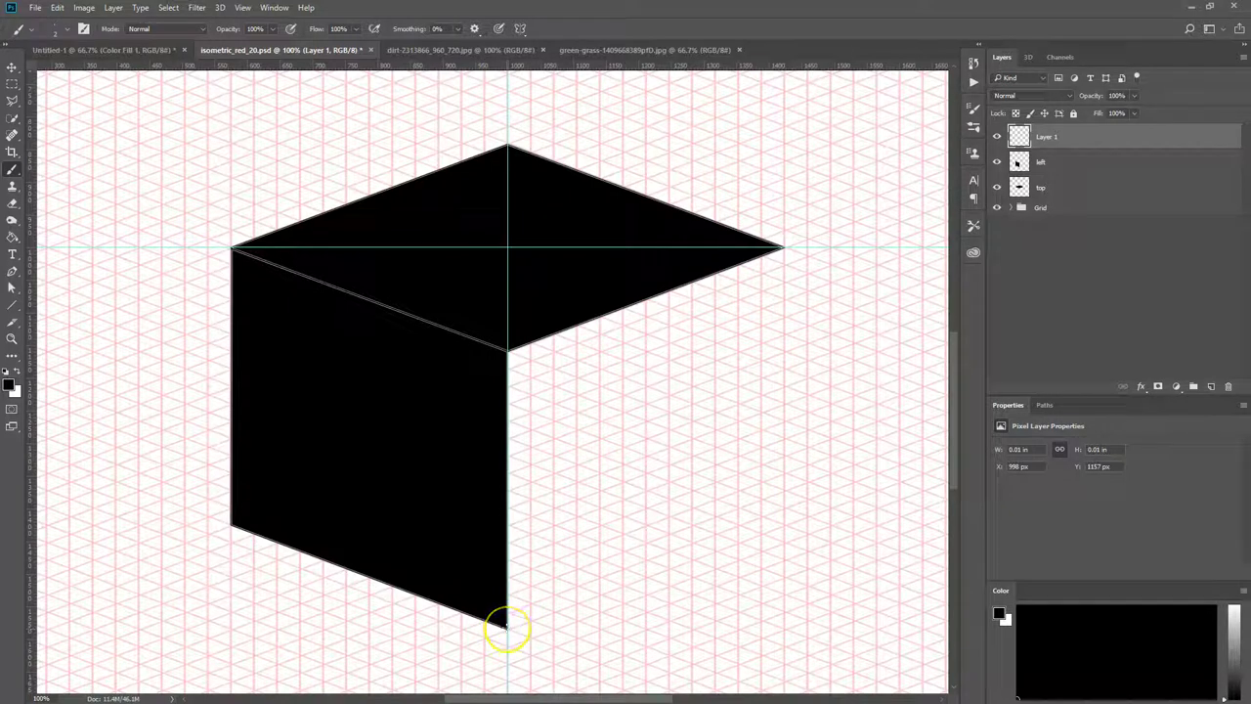
{"action": "left_click", "coordinate": [507, 625], "text": "shift"}
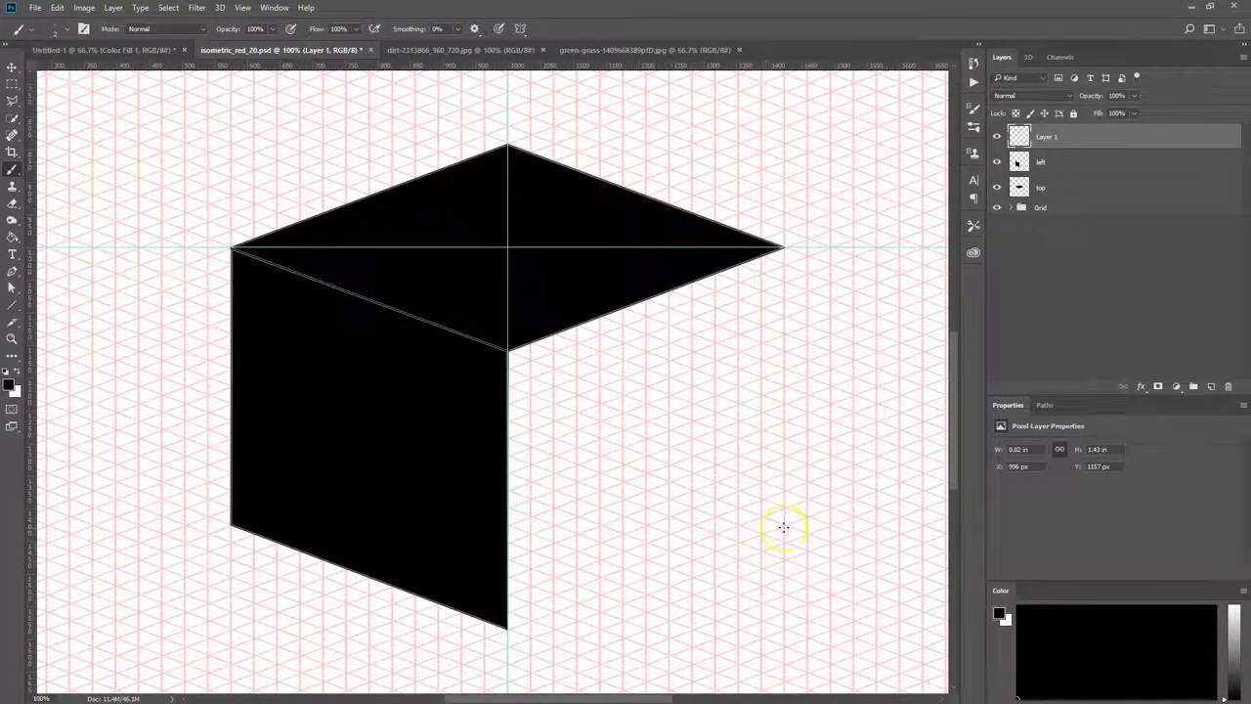
{"action": "left_click", "coordinate": [785, 526], "text": "shift"}
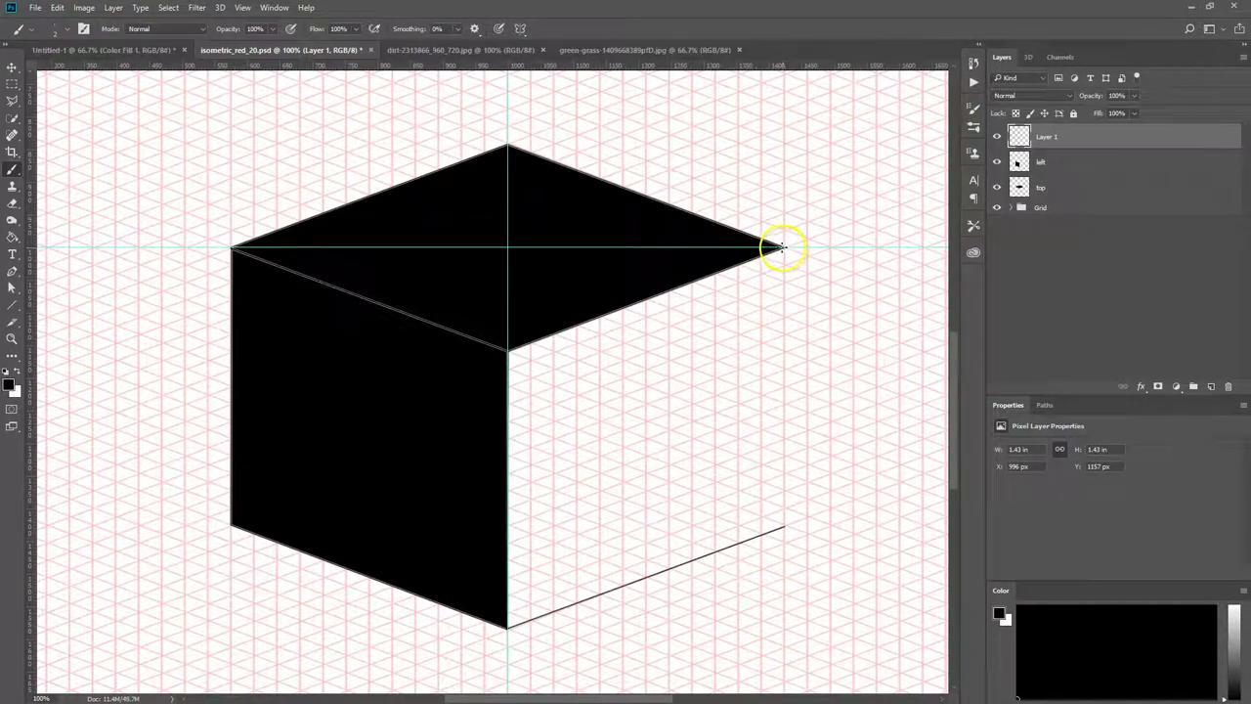
{"action": "left_click", "coordinate": [783, 248], "text": "shift"}
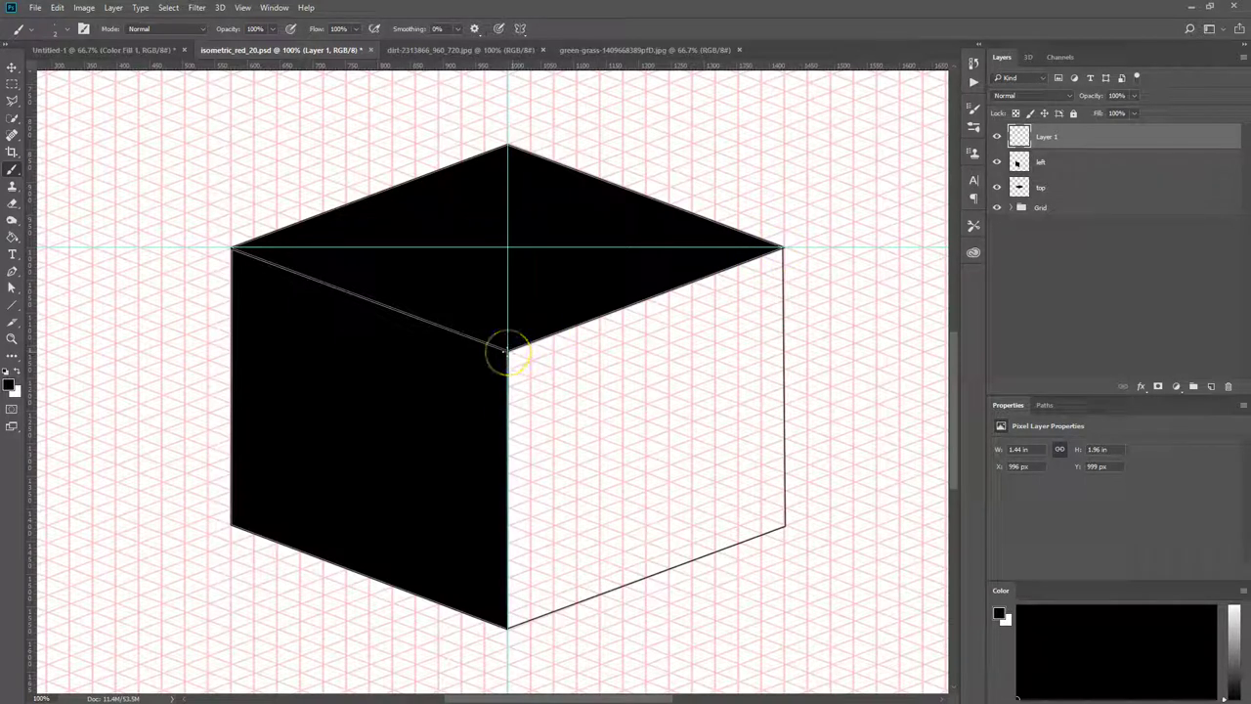
{"action": "left_click", "coordinate": [508, 349], "text": "shift"}
{"action": "key", "text": "g"}
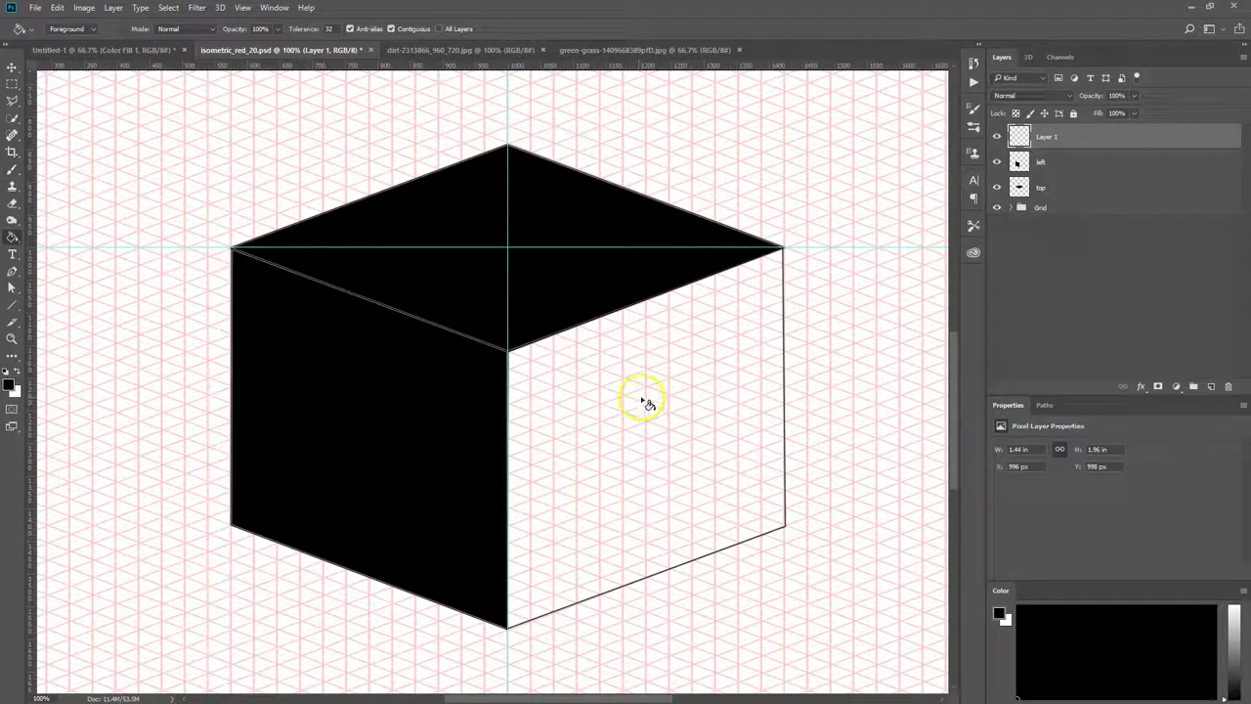
{"action": "left_click", "coordinate": [645, 400]}
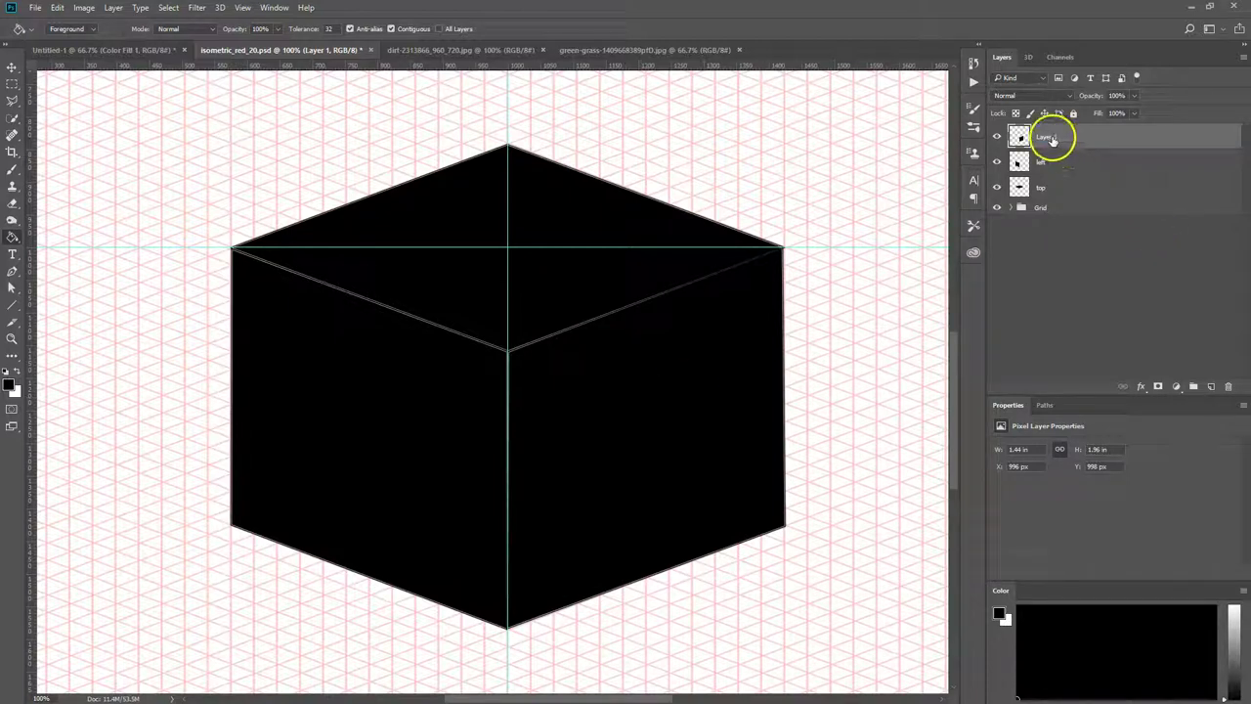
{"action": "double_click", "coordinate": [1053, 137]}
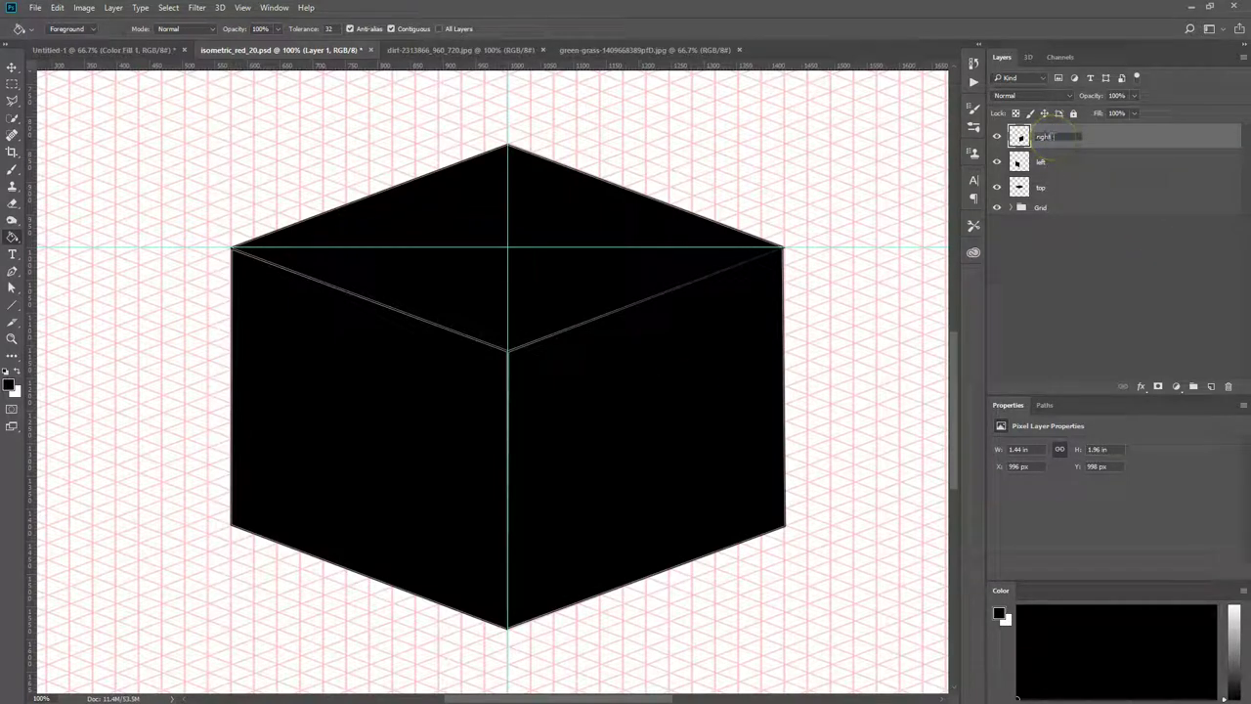
{"action": "key", "text": "Return"}
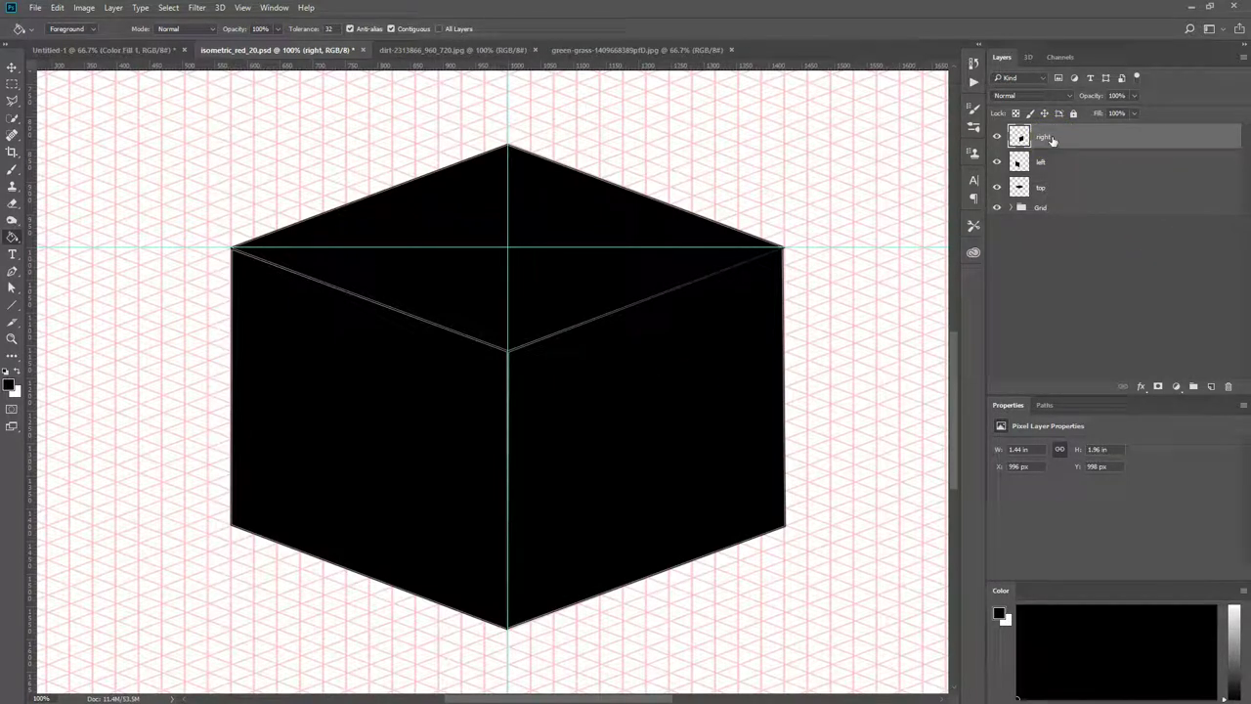
- Look through the dirt, grass, Untitled-1 and isometric documents, ending on the dirt JPG
{"action": "left_click", "coordinate": [456, 50]}
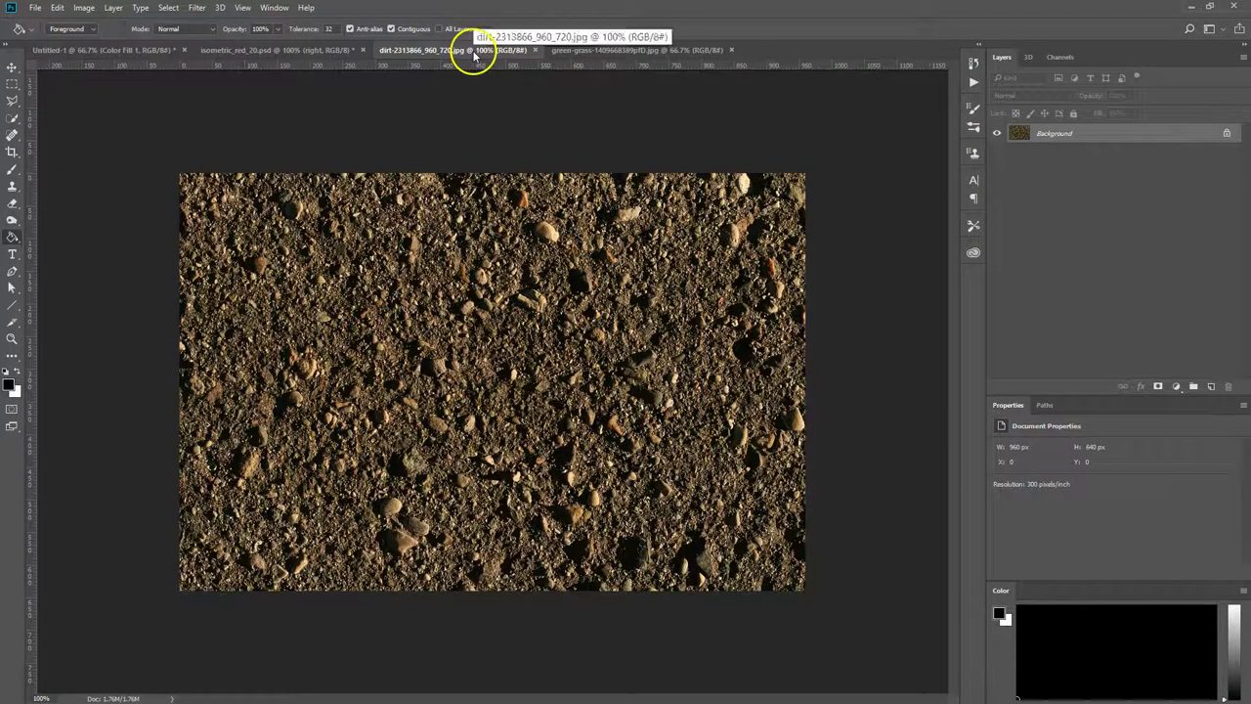
{"action": "left_click", "coordinate": [615, 50]}
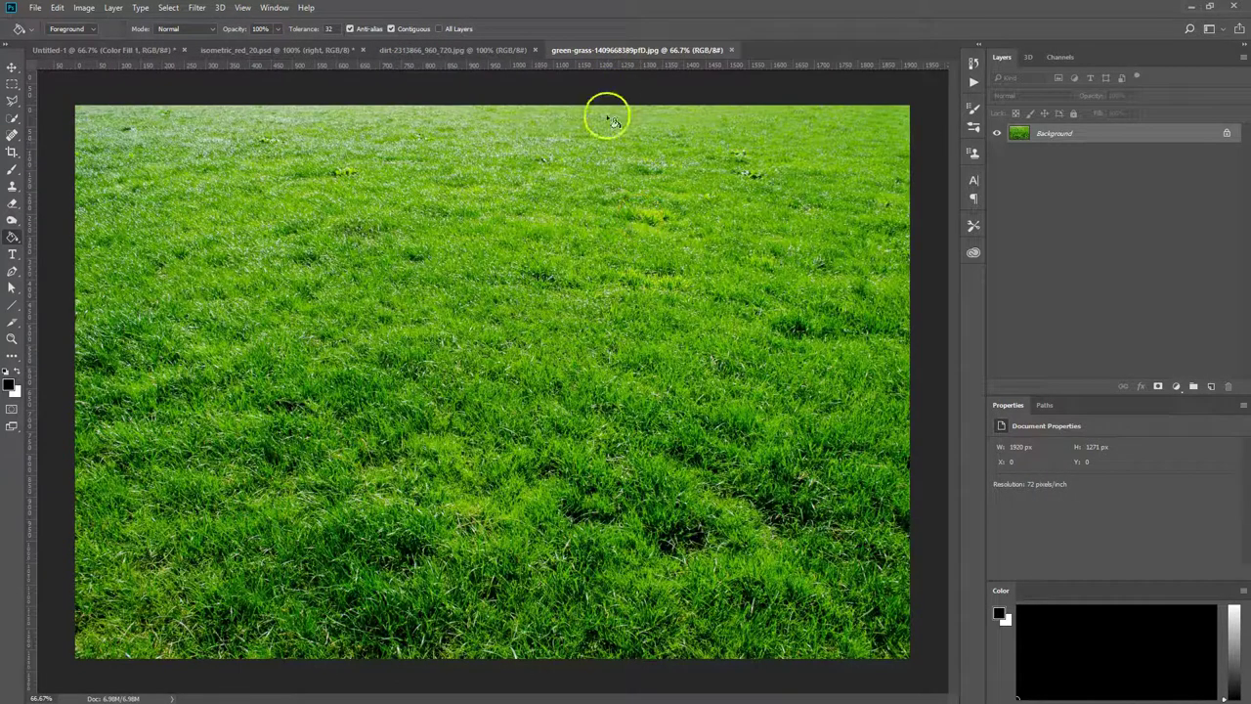
{"action": "left_click", "coordinate": [453, 50]}
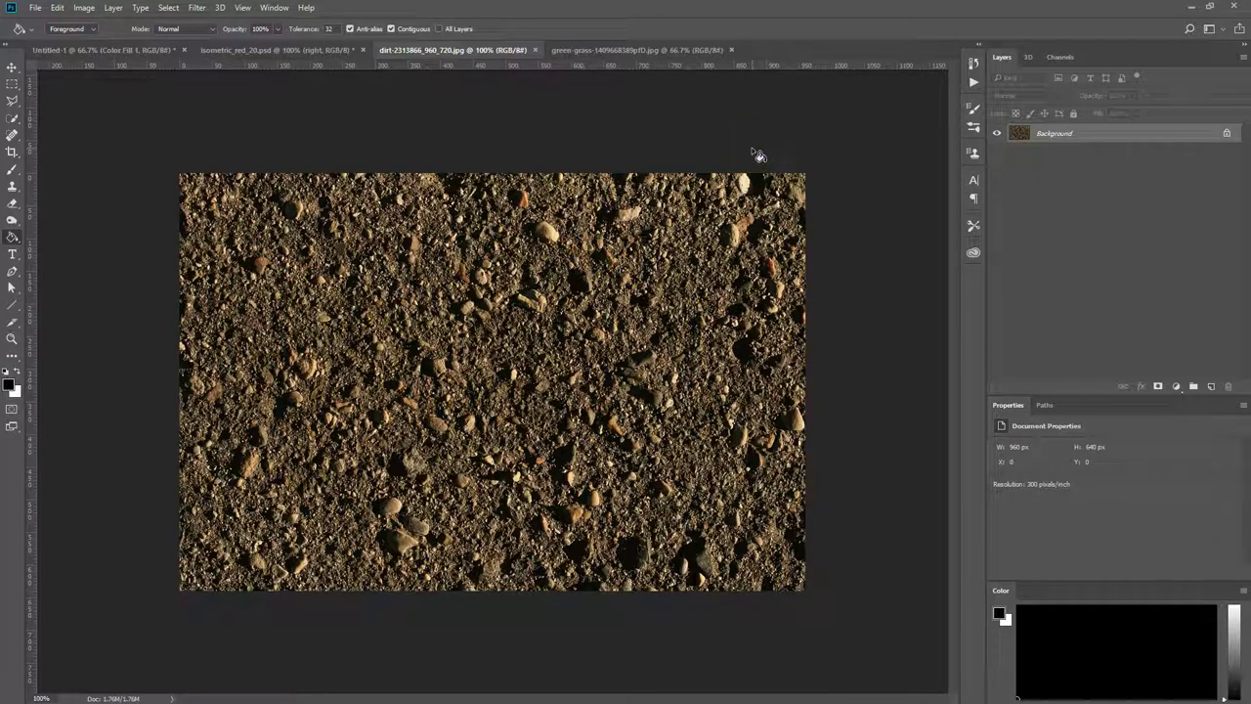
{"action": "left_click", "coordinate": [131, 50]}
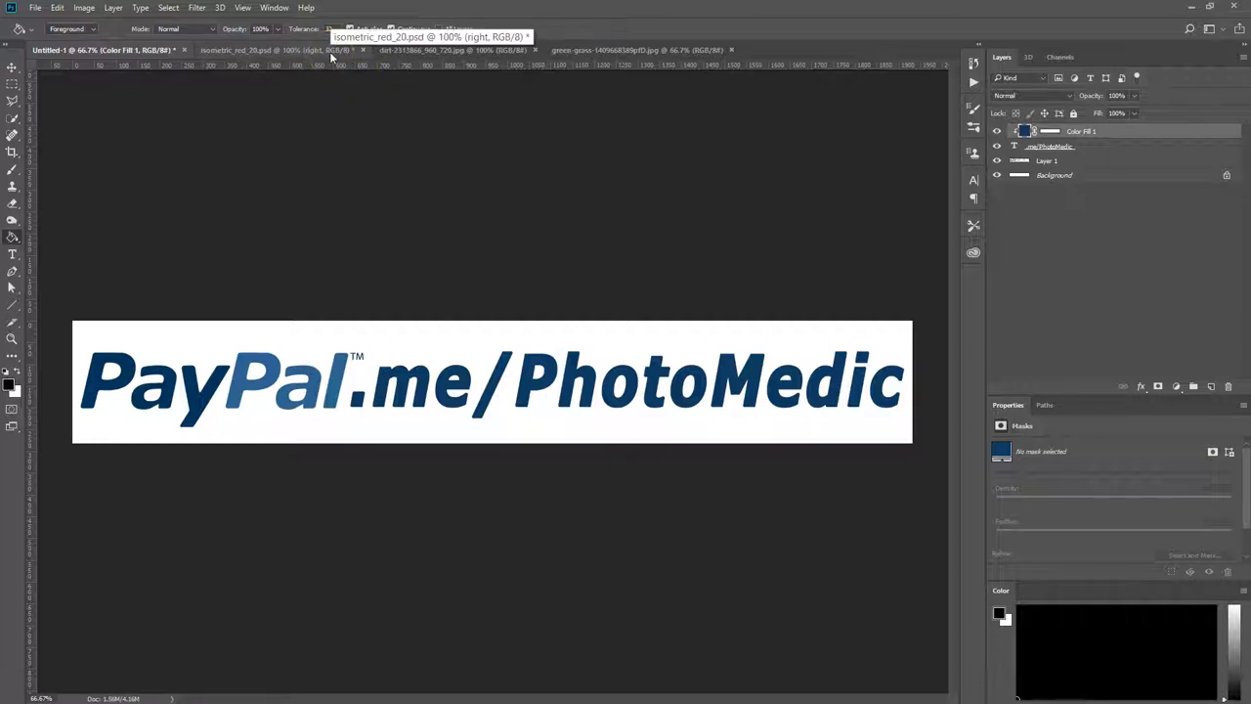
{"action": "left_click", "coordinate": [330, 52]}
{"action": "left_click", "coordinate": [456, 51]}
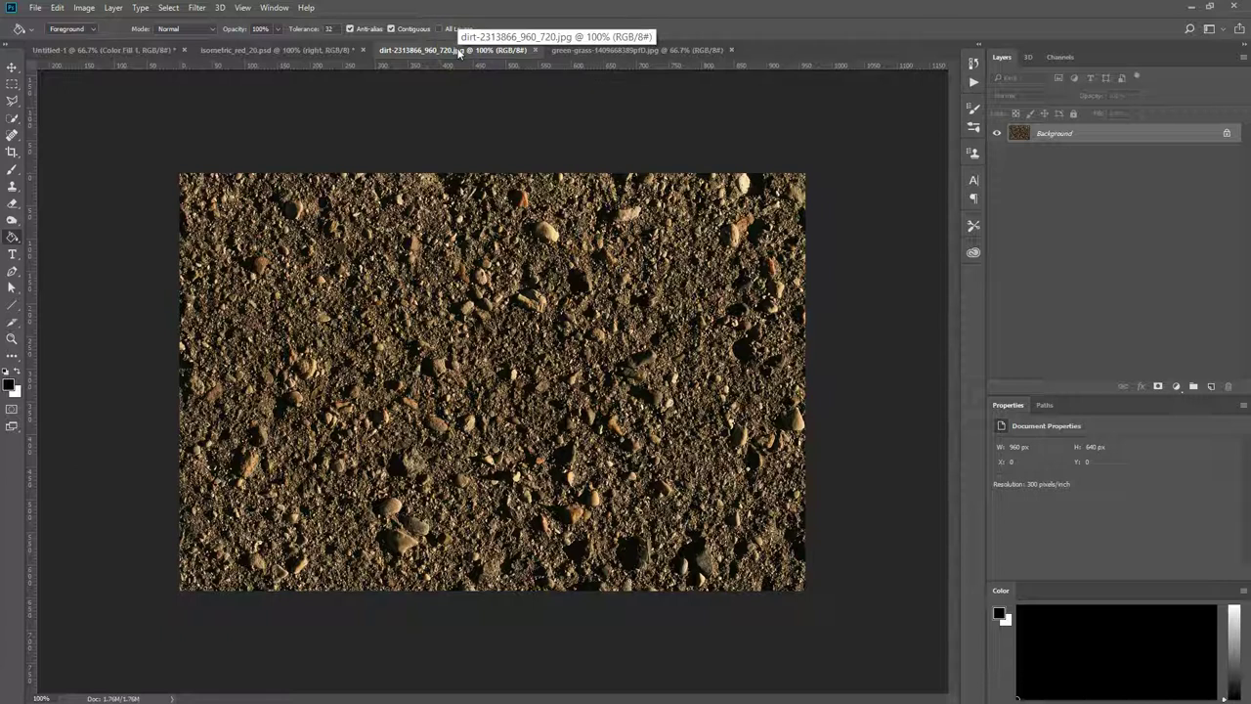
{"action": "left_click", "coordinate": [115, 127]}
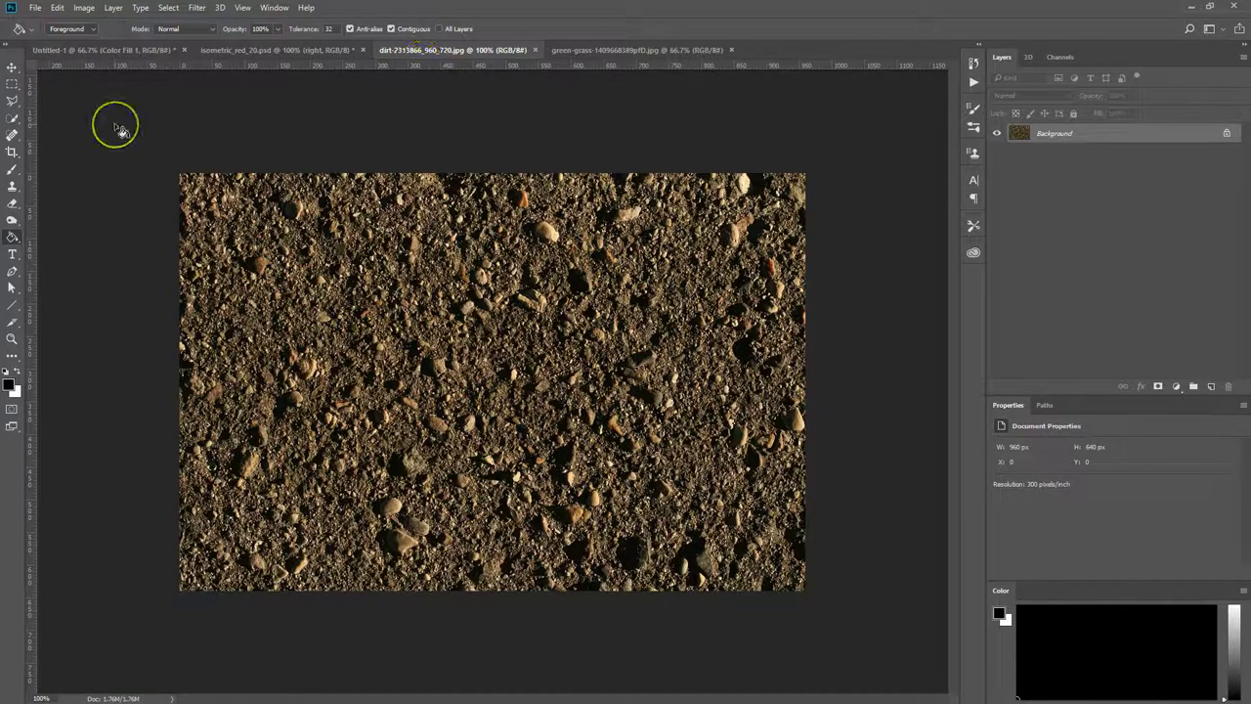
- Set the Crop tool to a 1:1 ratio, discarding the first crop prompt
{"action": "left_click", "coordinate": [12, 153]}
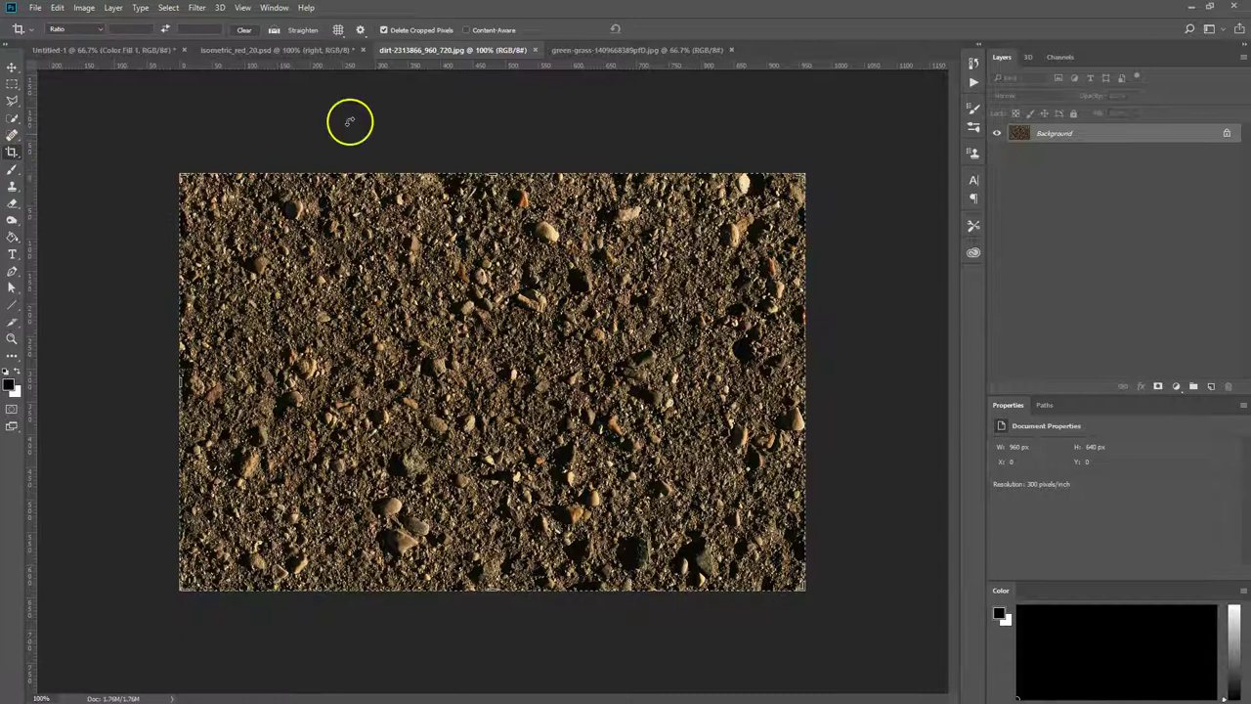
{"action": "left_click", "coordinate": [130, 31]}
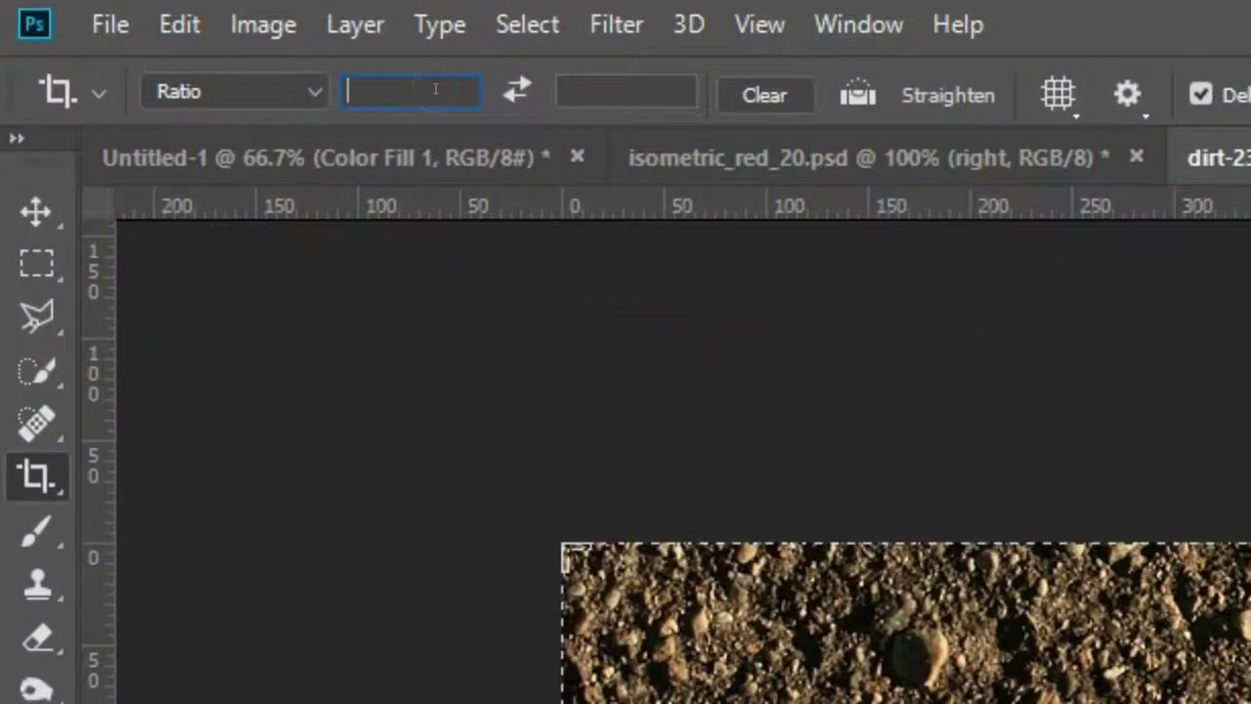
{"action": "type", "text": "1"}
{"action": "left_click", "coordinate": [635, 92]}
{"action": "type", "text": "1"}
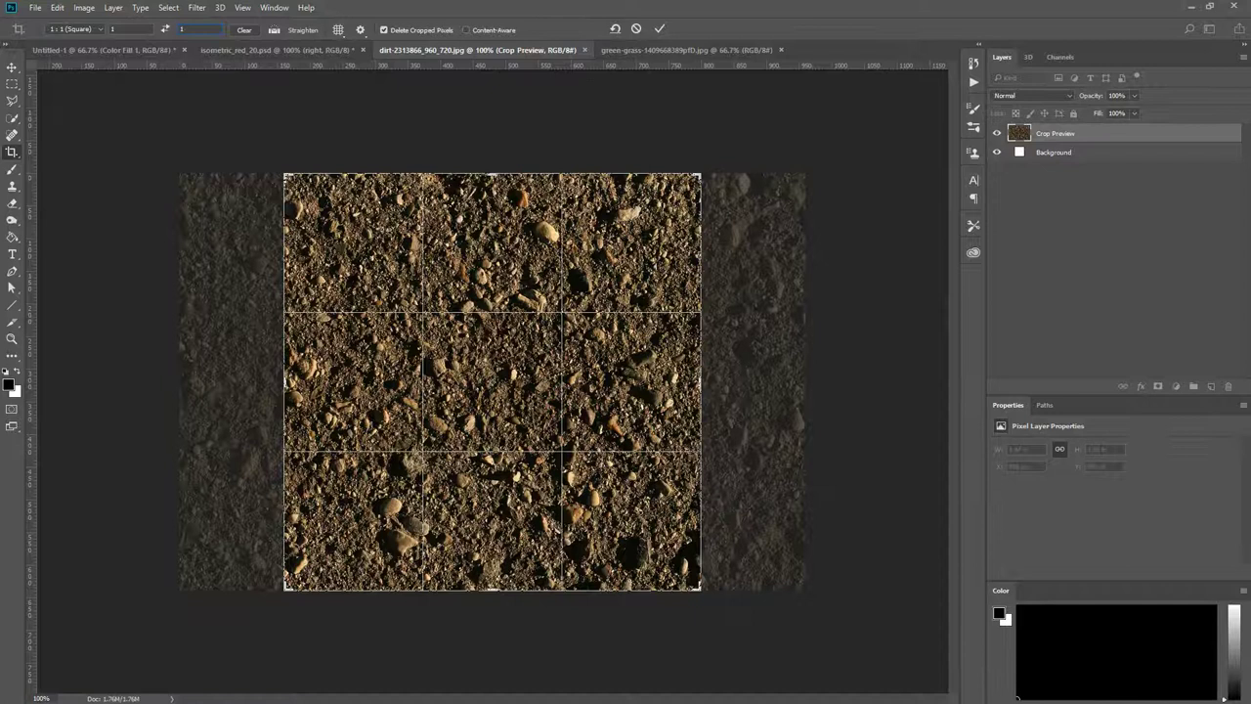
{"action": "left_click", "coordinate": [13, 69]}
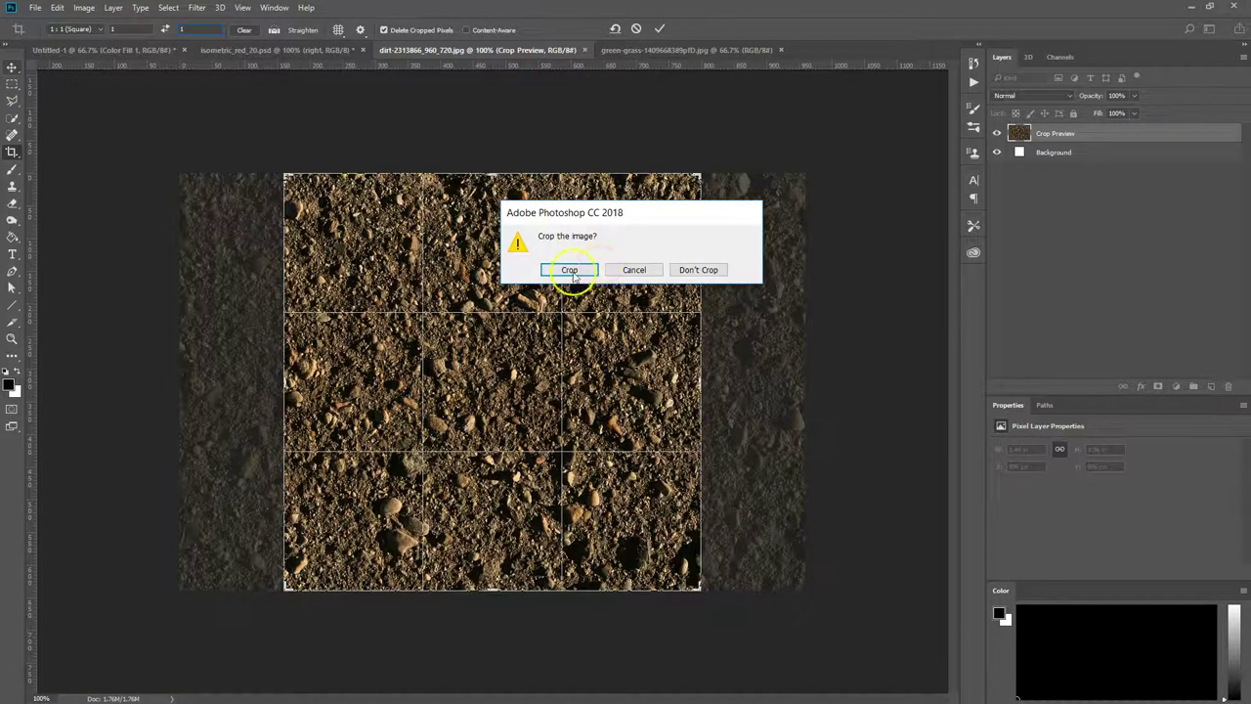
{"action": "left_click", "coordinate": [712, 272]}
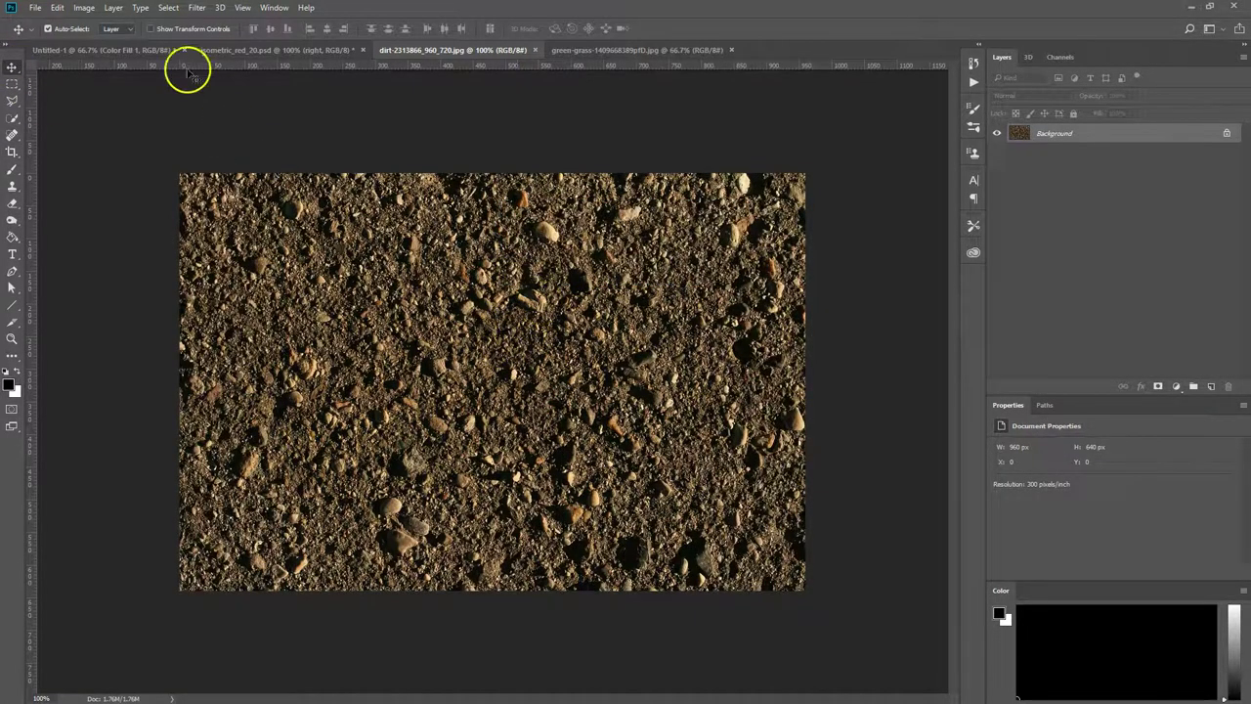
- Position and commit a 640 × 640 px square crop of the dirt photo
{"action": "left_click", "coordinate": [12, 151]}
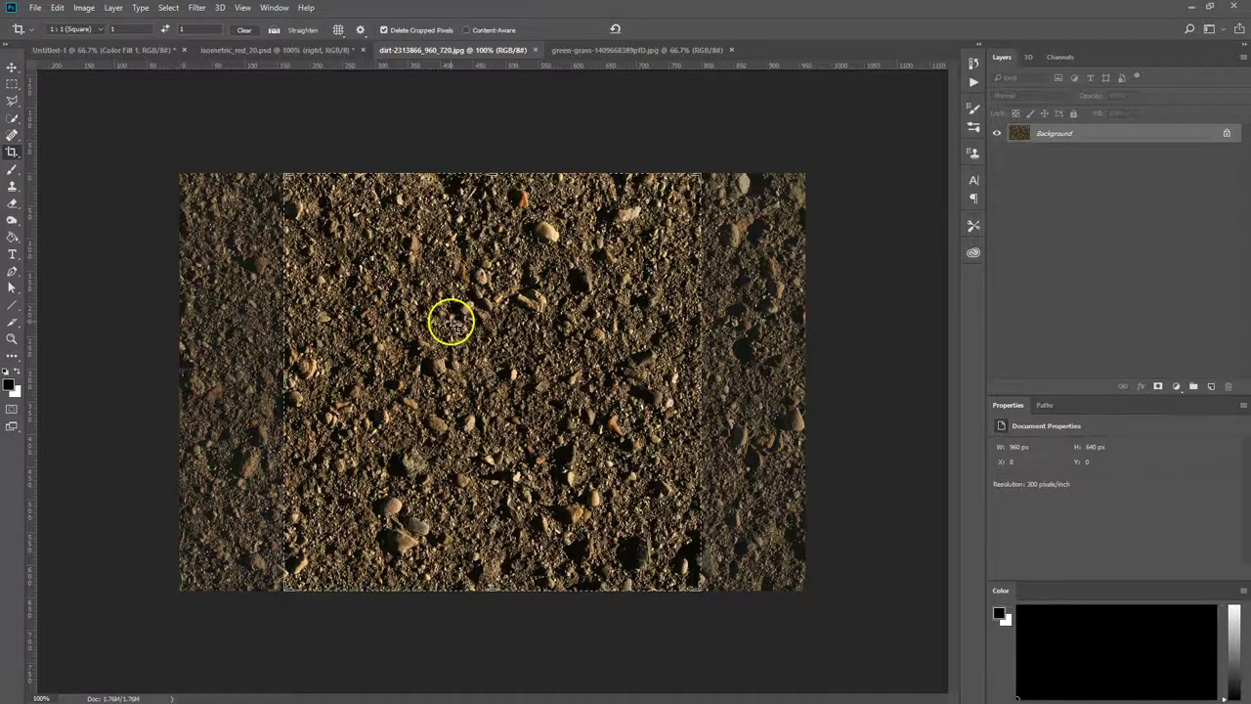
{"action": "left_click_drag", "start_coordinate": [387, 321], "coordinate": [389, 321]}
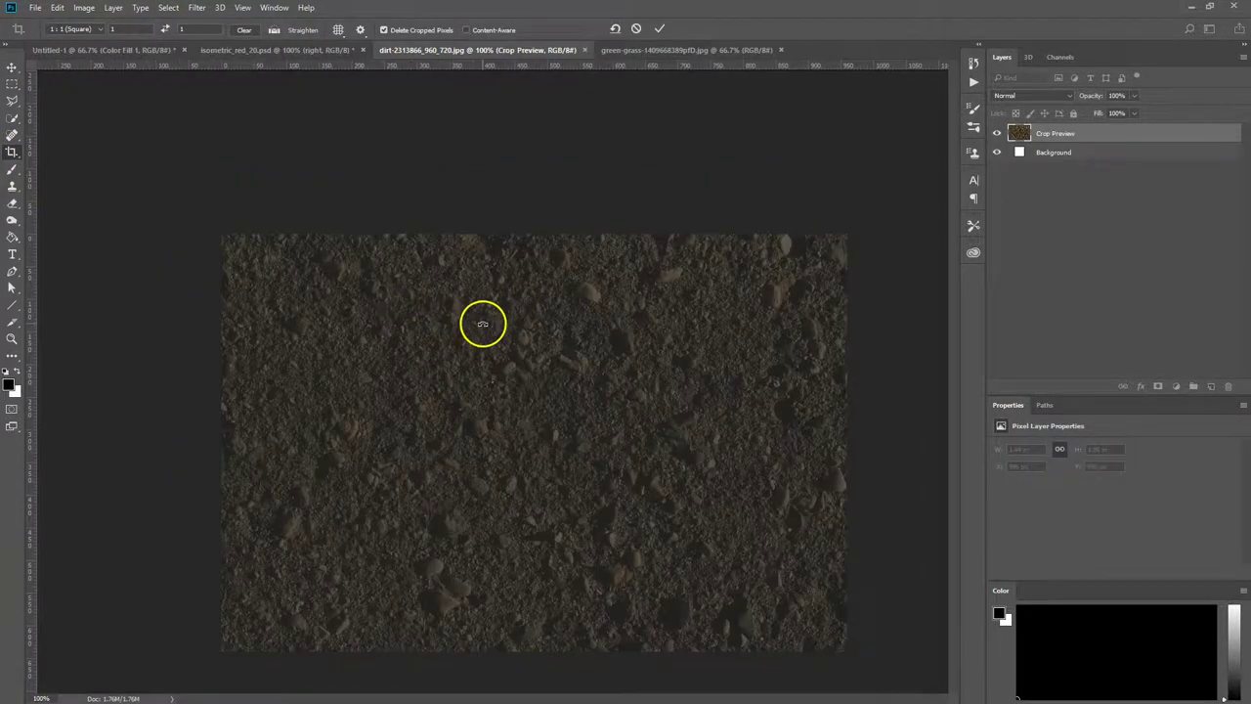
{"action": "key", "text": "Escape"}
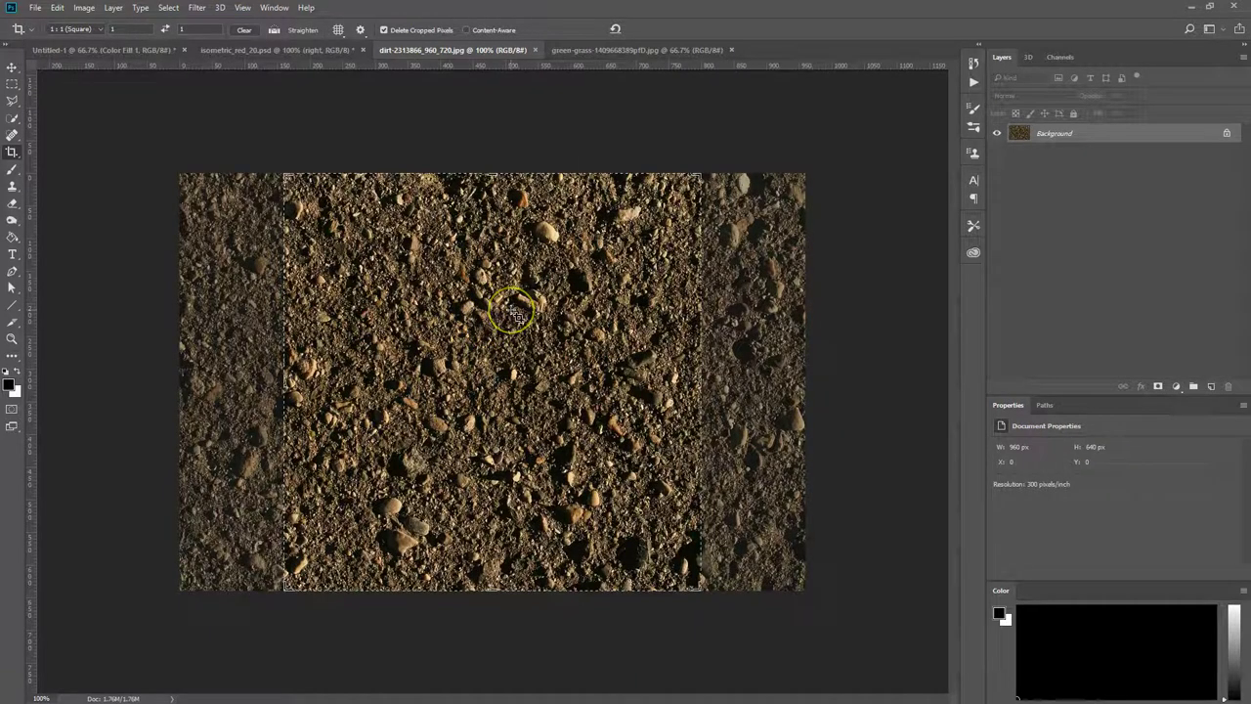
{"action": "left_click", "coordinate": [515, 313]}
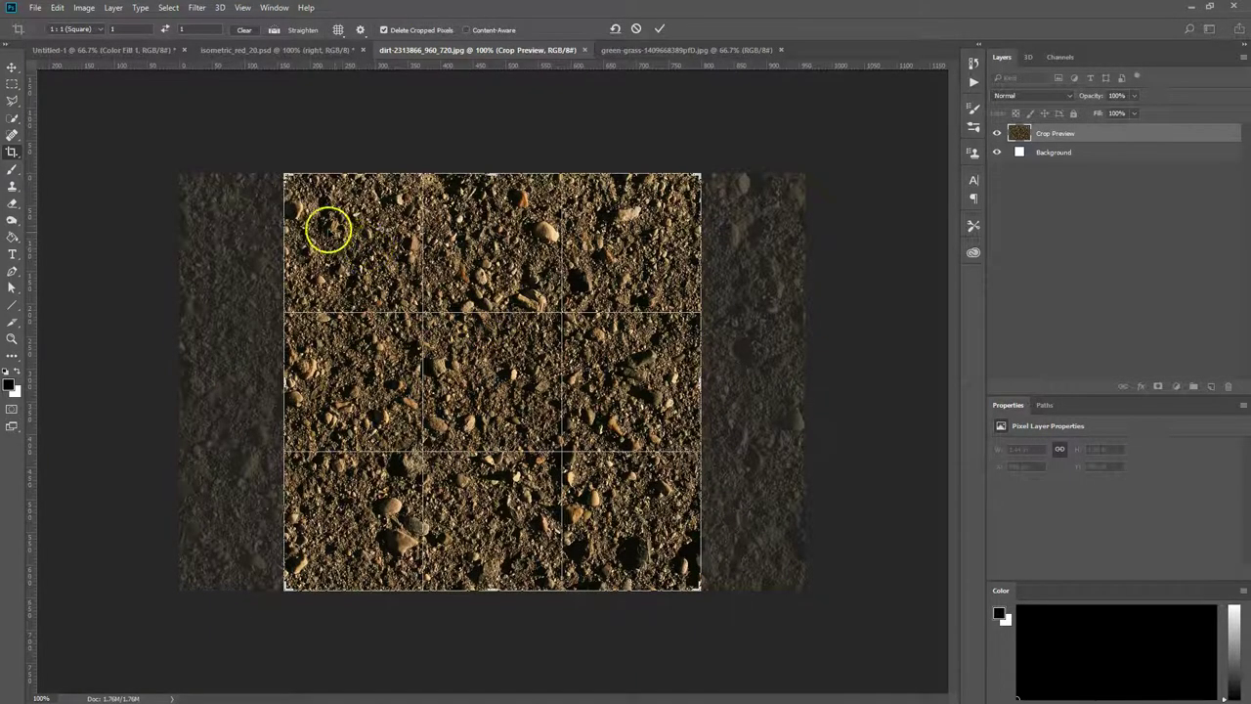
{"action": "left_click_drag", "start_coordinate": [406, 235], "coordinate": [303, 231]}
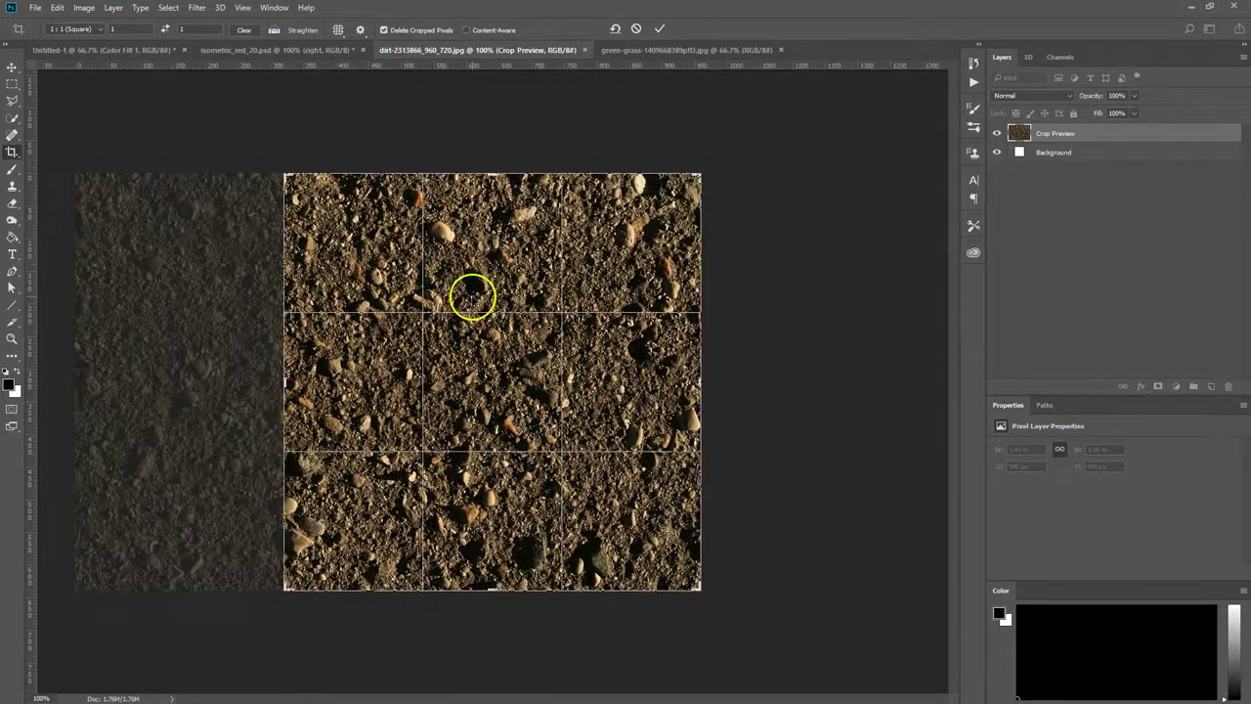
{"action": "key", "text": "Return"}
{"action": "left_click", "coordinate": [10, 68]}
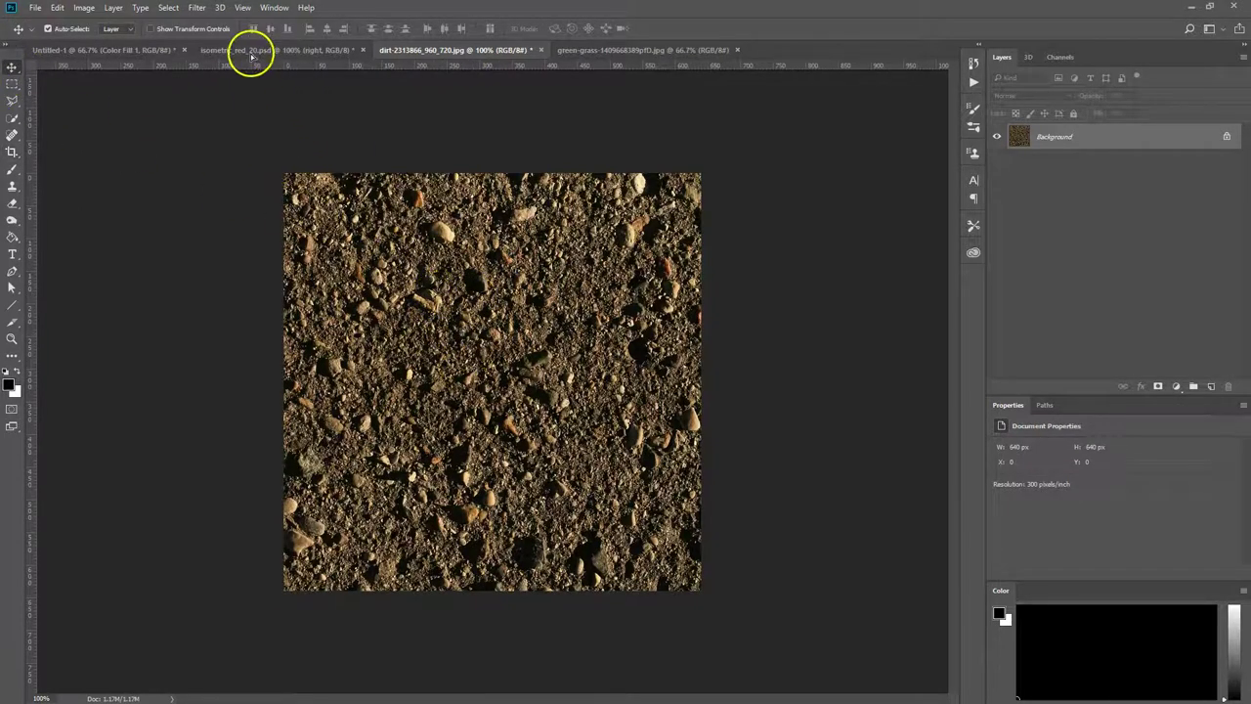
- Bring the square dirt into isometric_red_20.psd as Layer 1, placed beneath 'right'
{"action": "left_click_drag", "start_coordinate": [249, 54], "coordinate": [389, 378]}
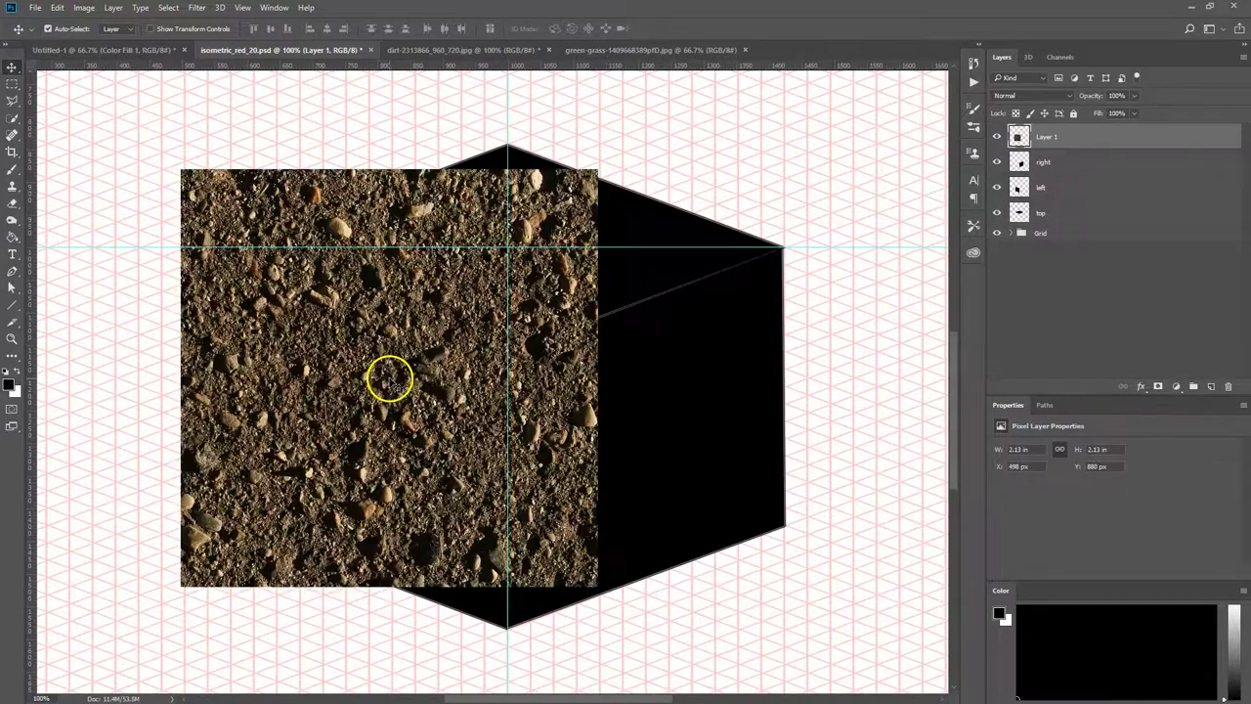
{"action": "key", "text": "ctrl+minus"}
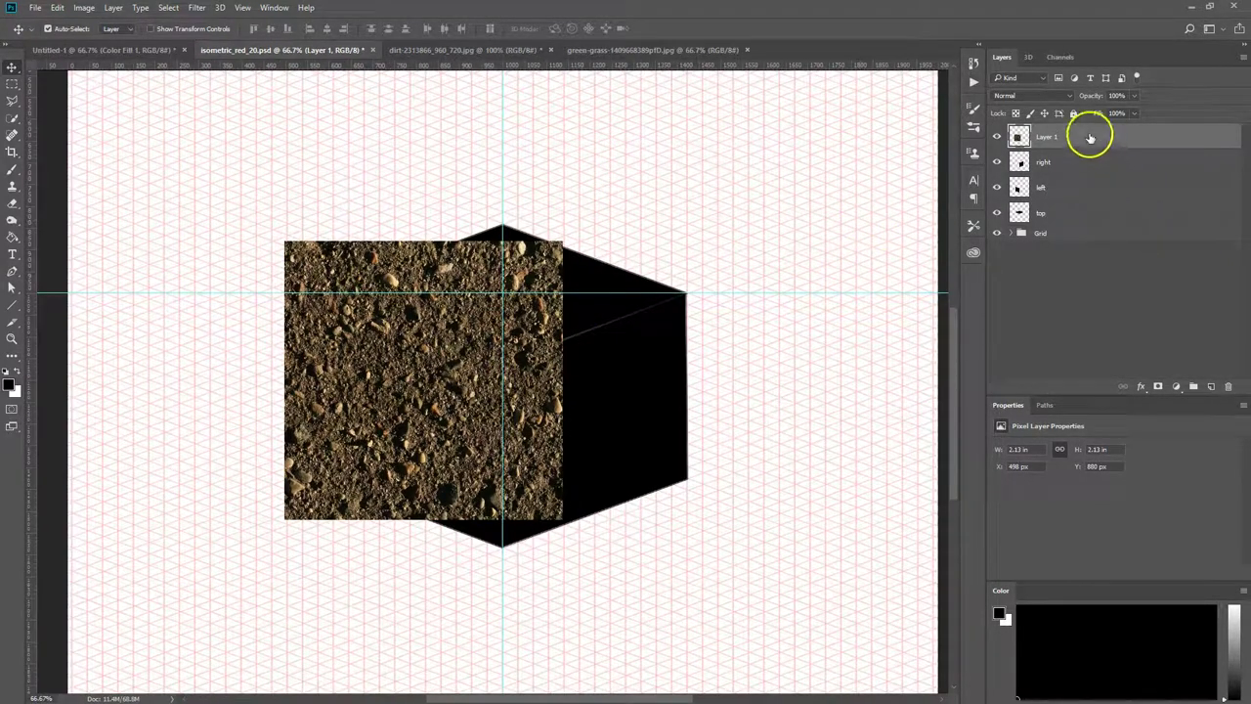
{"action": "left_click_drag", "start_coordinate": [1093, 139], "coordinate": [1102, 173]}
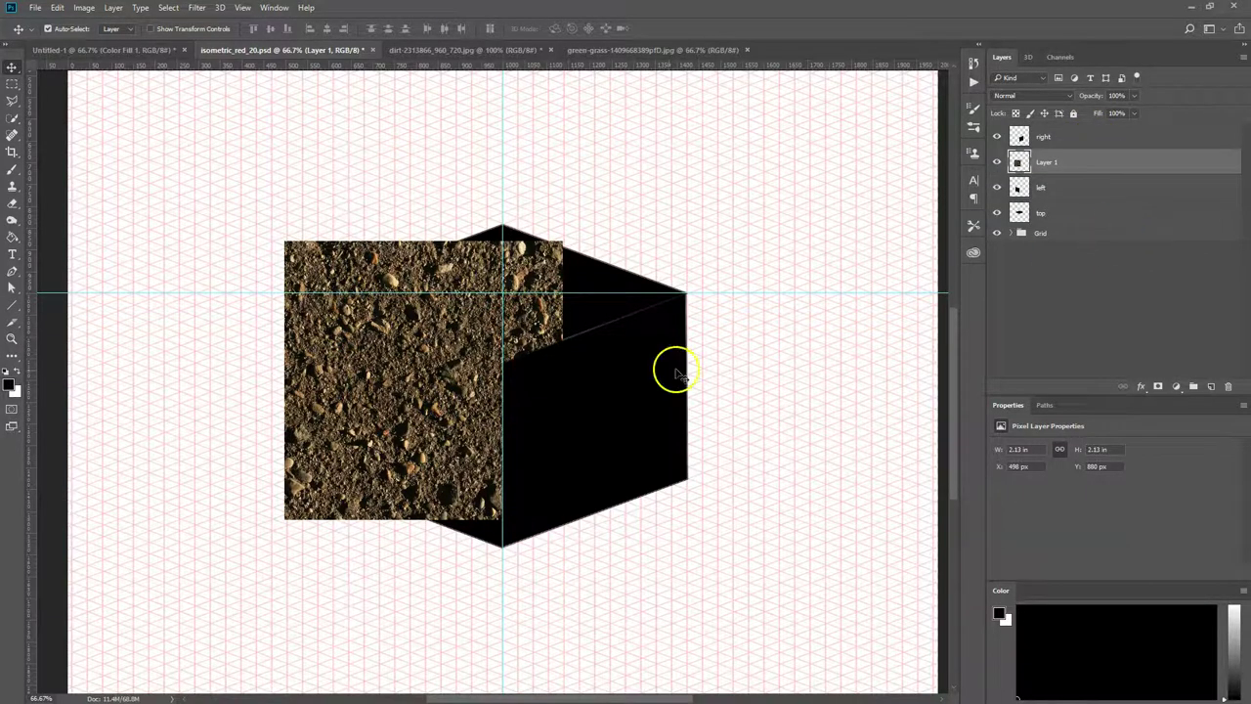
{"action": "left_click_drag", "start_coordinate": [413, 348], "coordinate": [407, 377]}
- Scale the dirt to 82.5% and distort its four corners onto the cube's left face
{"action": "key", "text": "ctrl+t"}
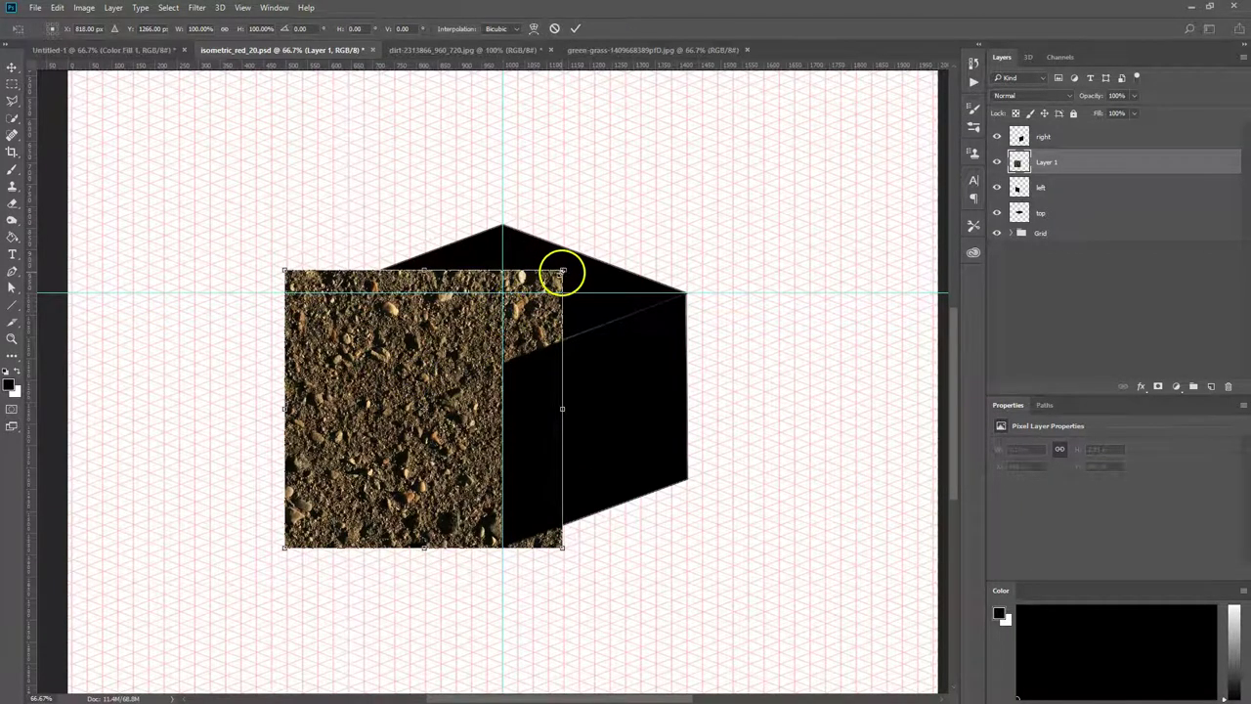
{"action": "left_click_drag", "start_coordinate": [562, 271], "coordinate": [514, 321]}
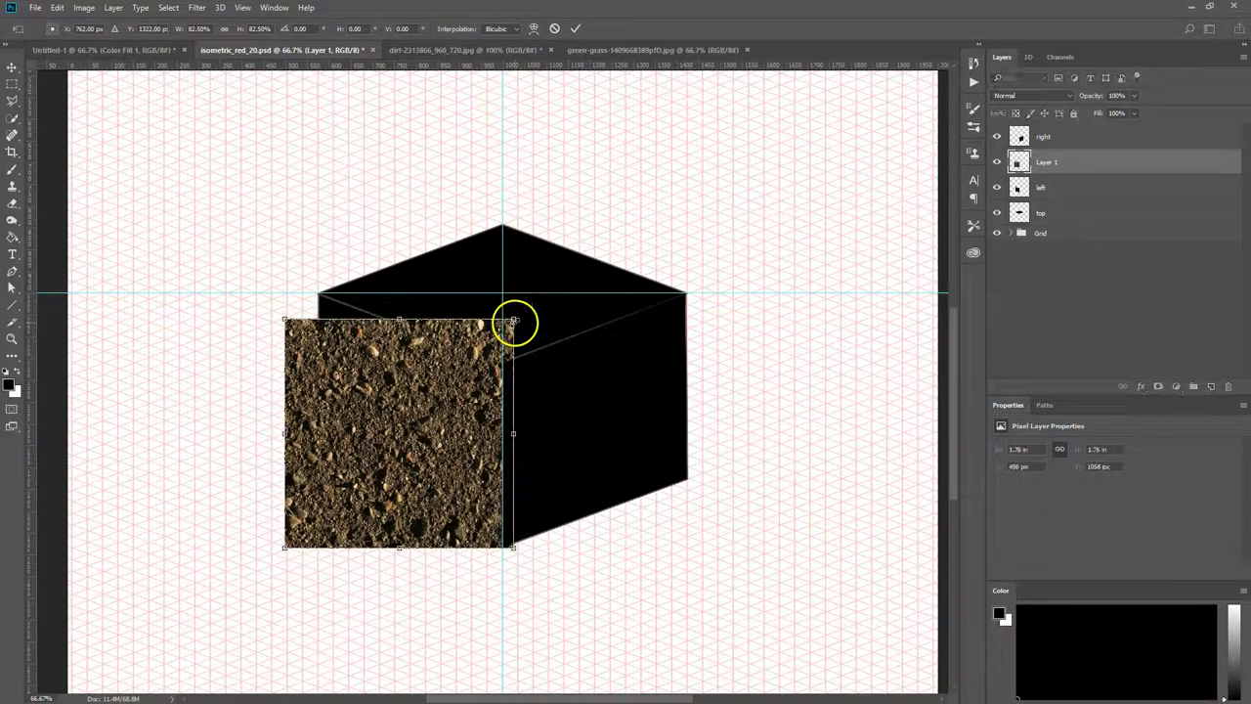
{"action": "right_click", "coordinate": [401, 398]}
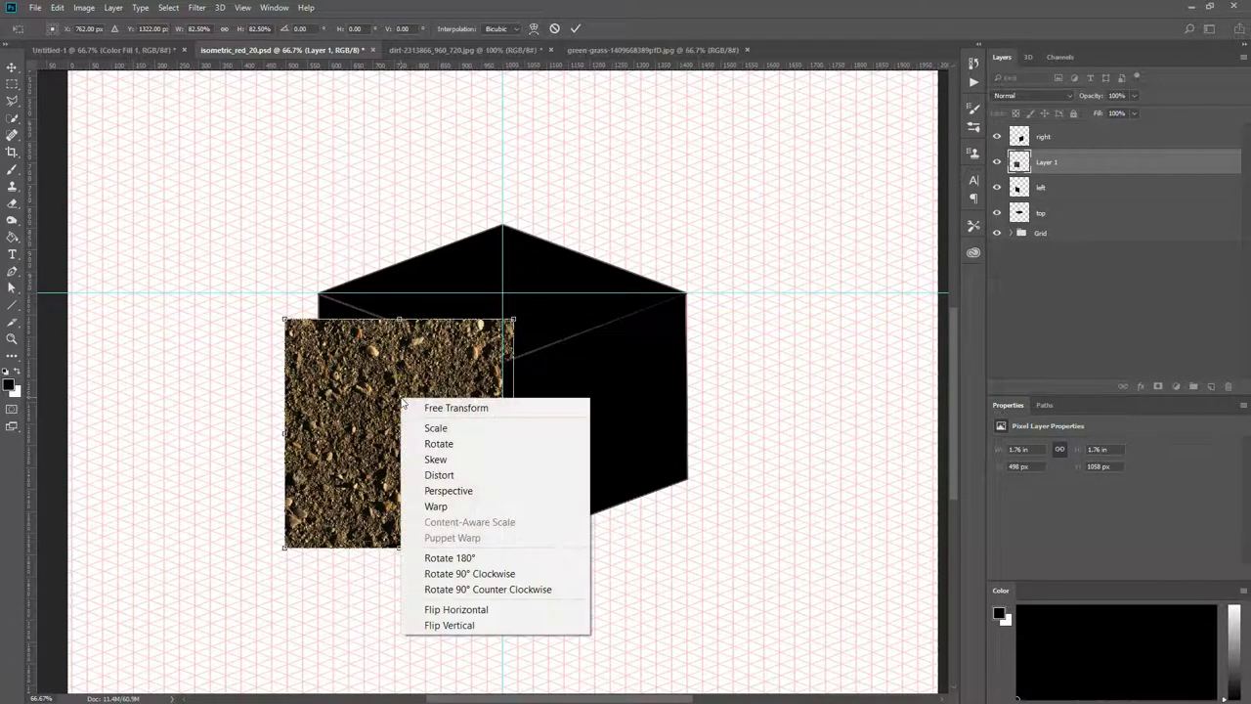
{"action": "left_click", "coordinate": [466, 472]}
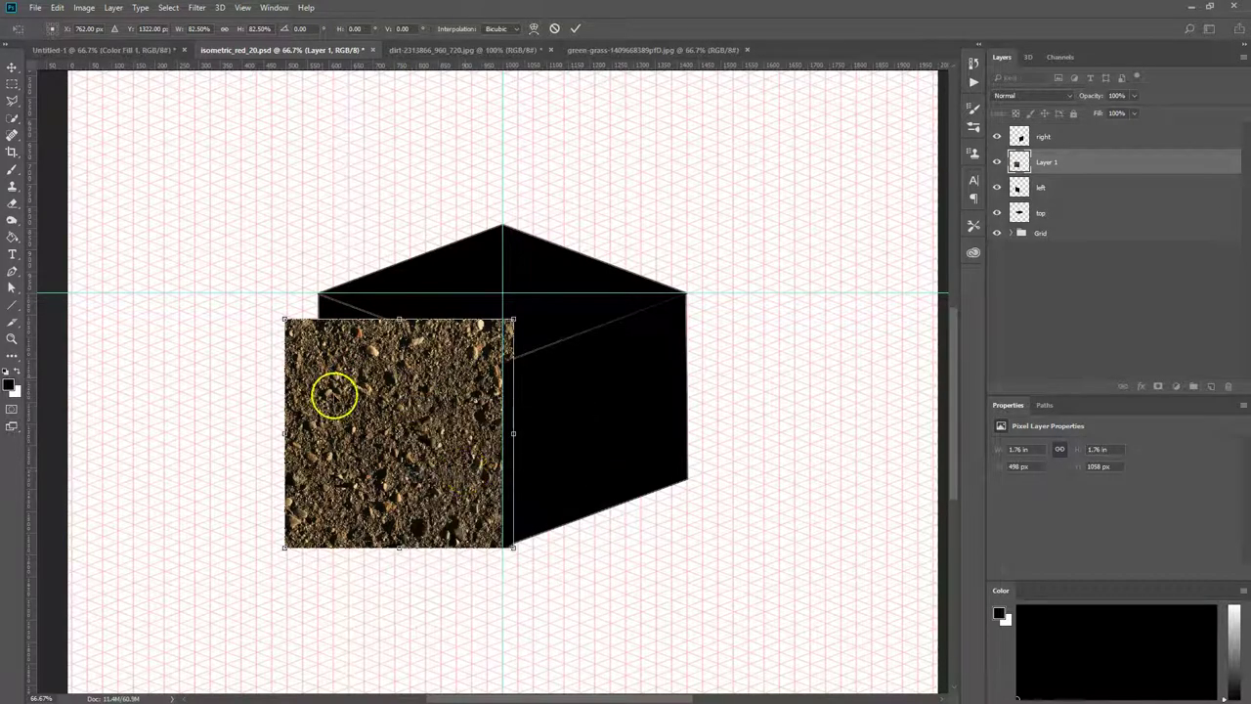
{"action": "left_click_drag", "start_coordinate": [284, 319], "coordinate": [318, 293]}
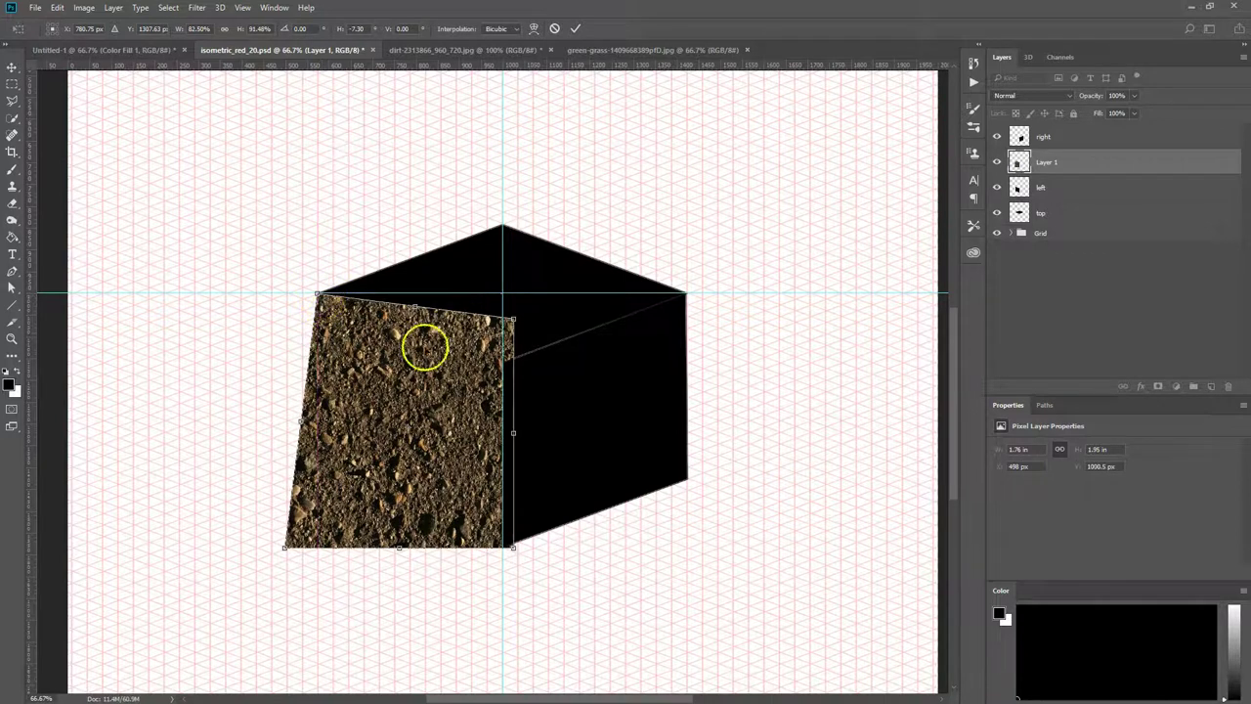
{"action": "left_click_drag", "start_coordinate": [513, 319], "coordinate": [501, 364]}
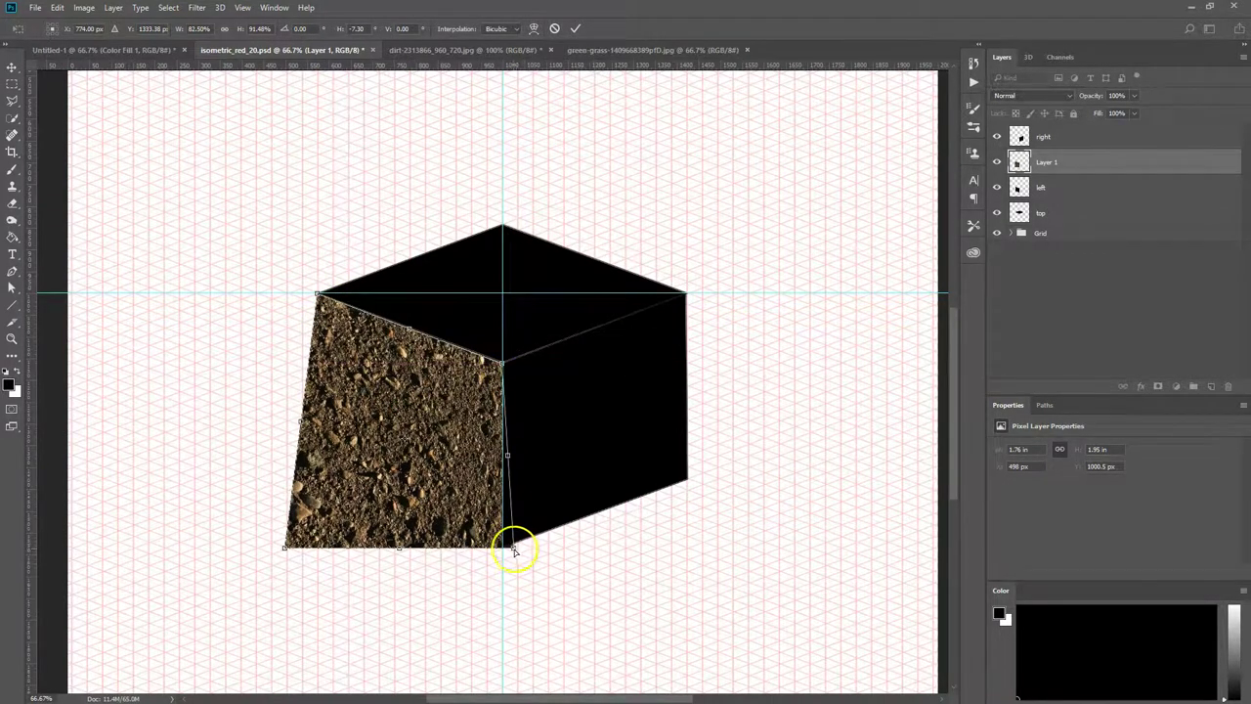
{"action": "mouse_move", "coordinate": [515, 550]}
{"action": "left_mouse_down"}
{"action": "mouse_move", "coordinate": [489, 545]}
{"action": "mouse_move", "coordinate": [498, 548]}
{"action": "left_mouse_up"}
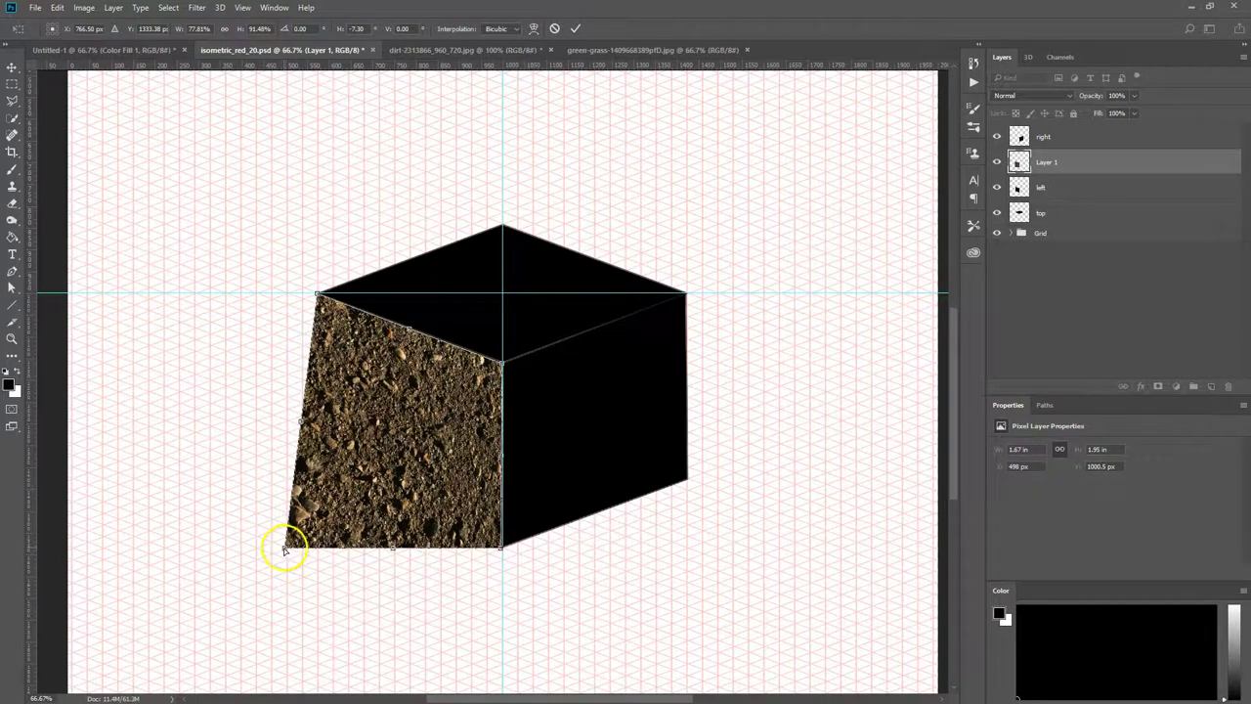
{"action": "left_click_drag", "start_coordinate": [285, 545], "coordinate": [317, 478]}
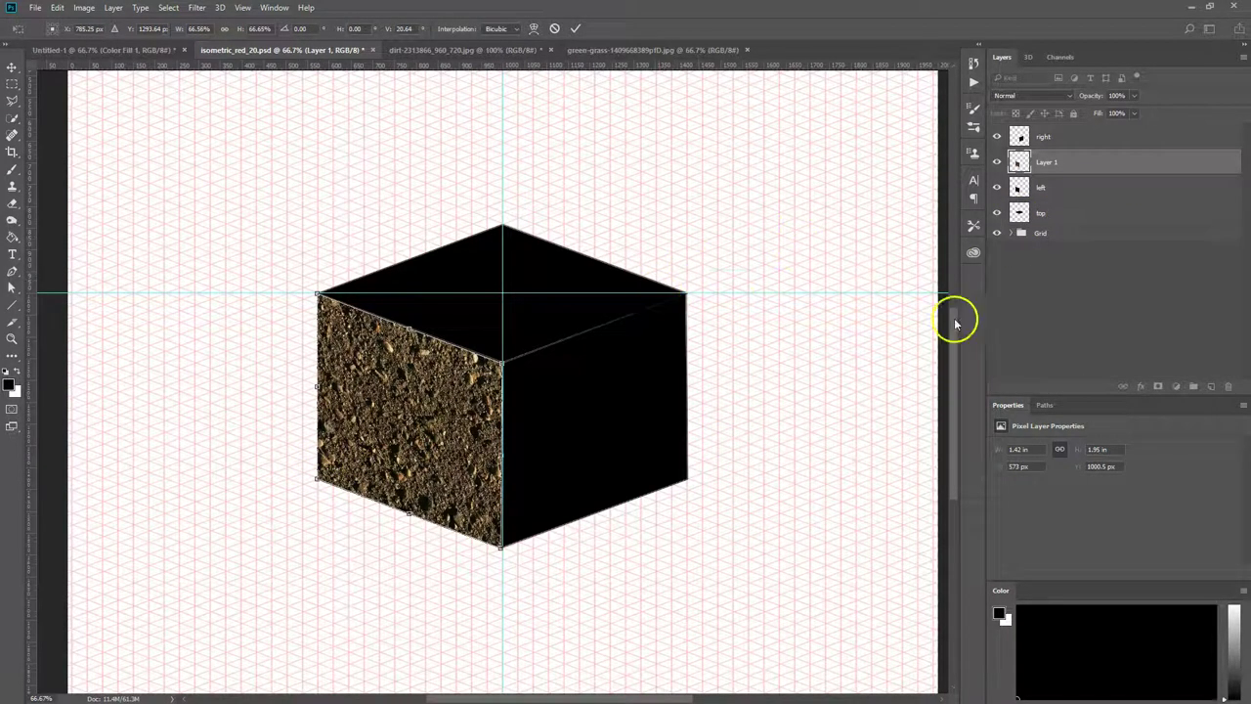
- Commit the left face and paste a second dirt copy as Layer 2 above 'right', over the cube
{"action": "key", "text": "Return"}
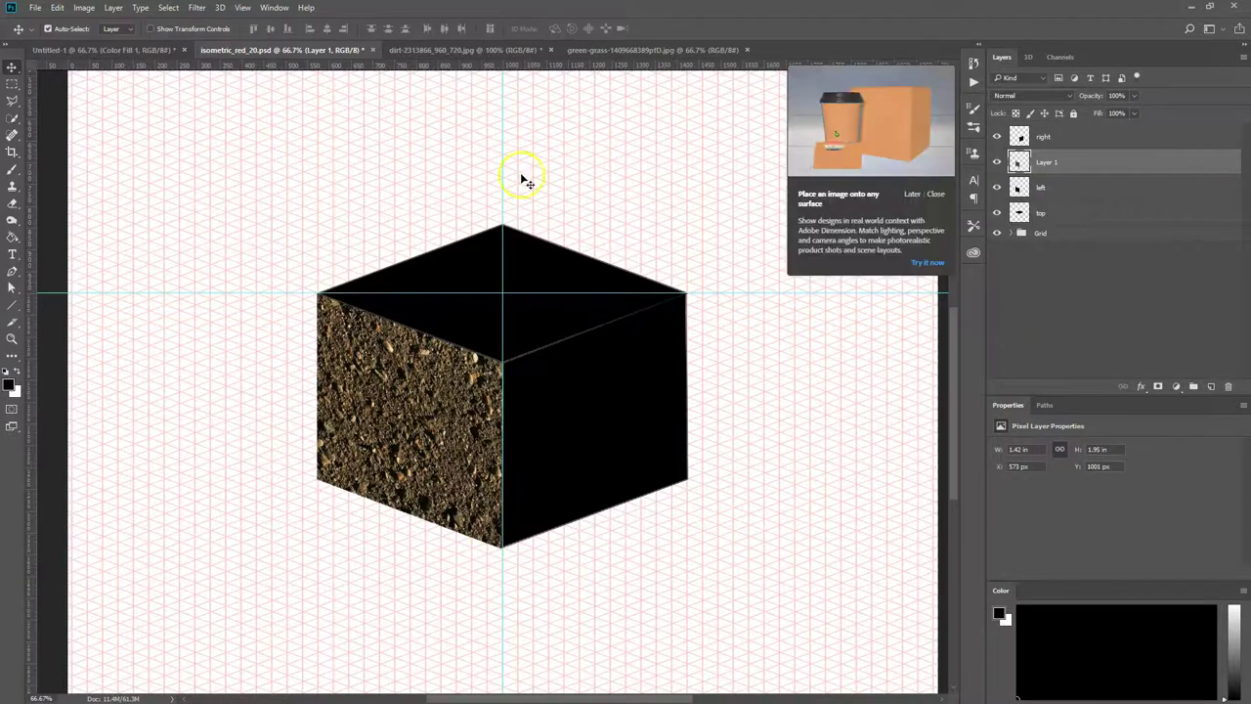
{"action": "left_click", "coordinate": [939, 198]}
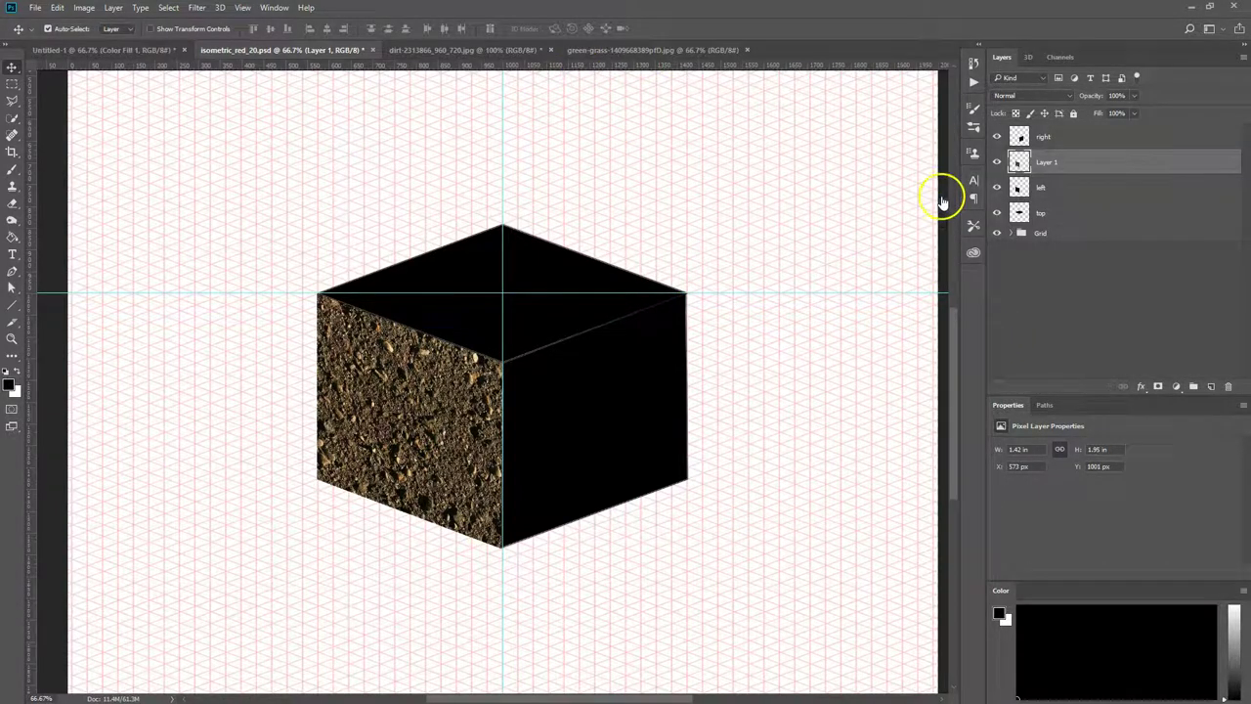
{"action": "left_click", "coordinate": [504, 49]}
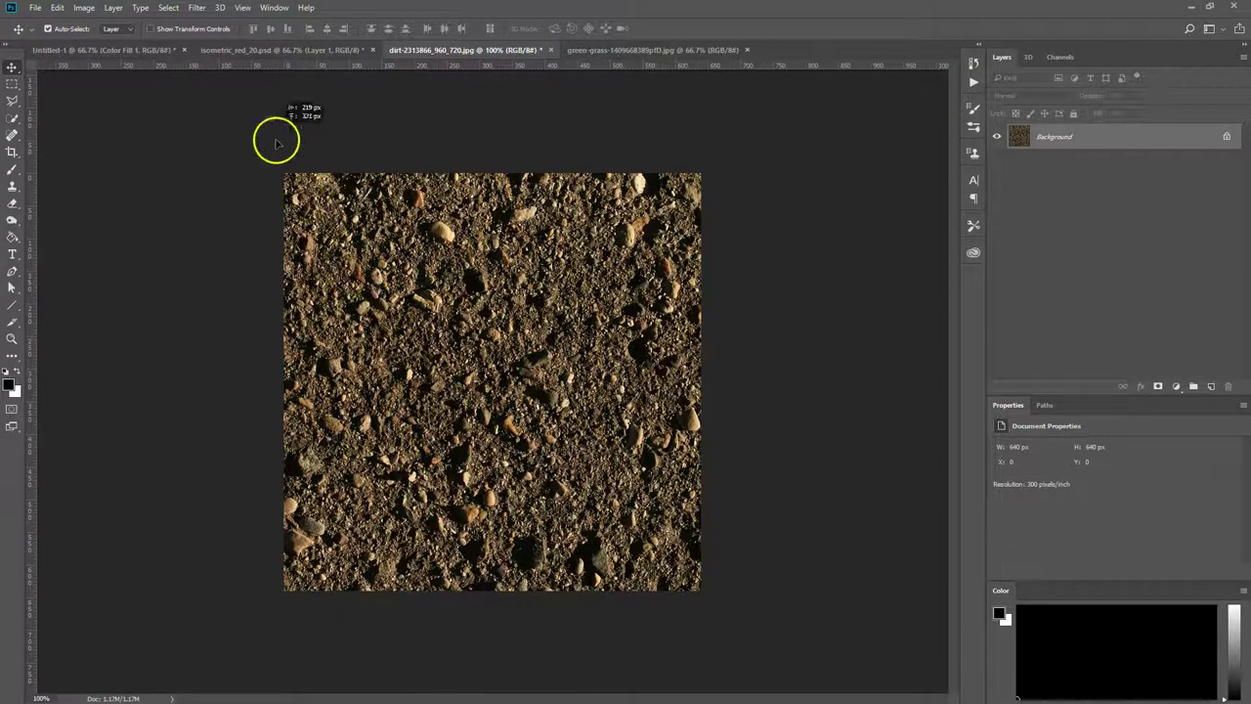
{"action": "left_click", "coordinate": [250, 51]}
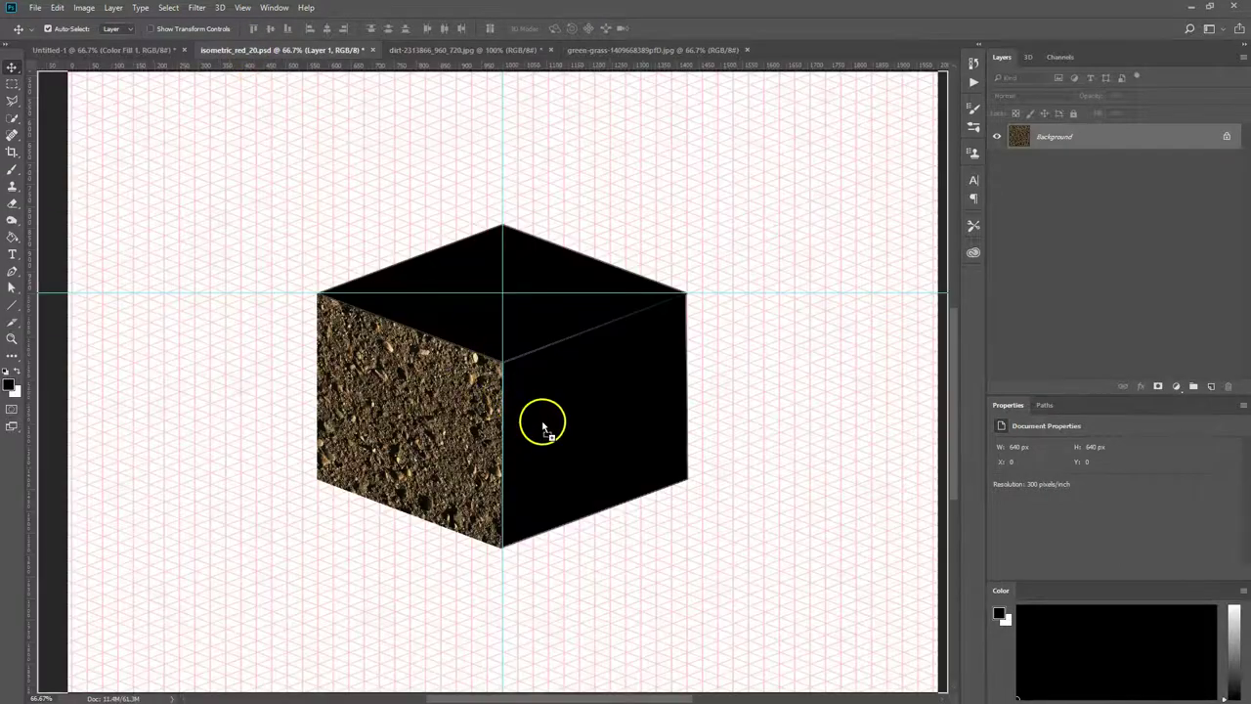
{"action": "key", "text": "ctrl+v"}
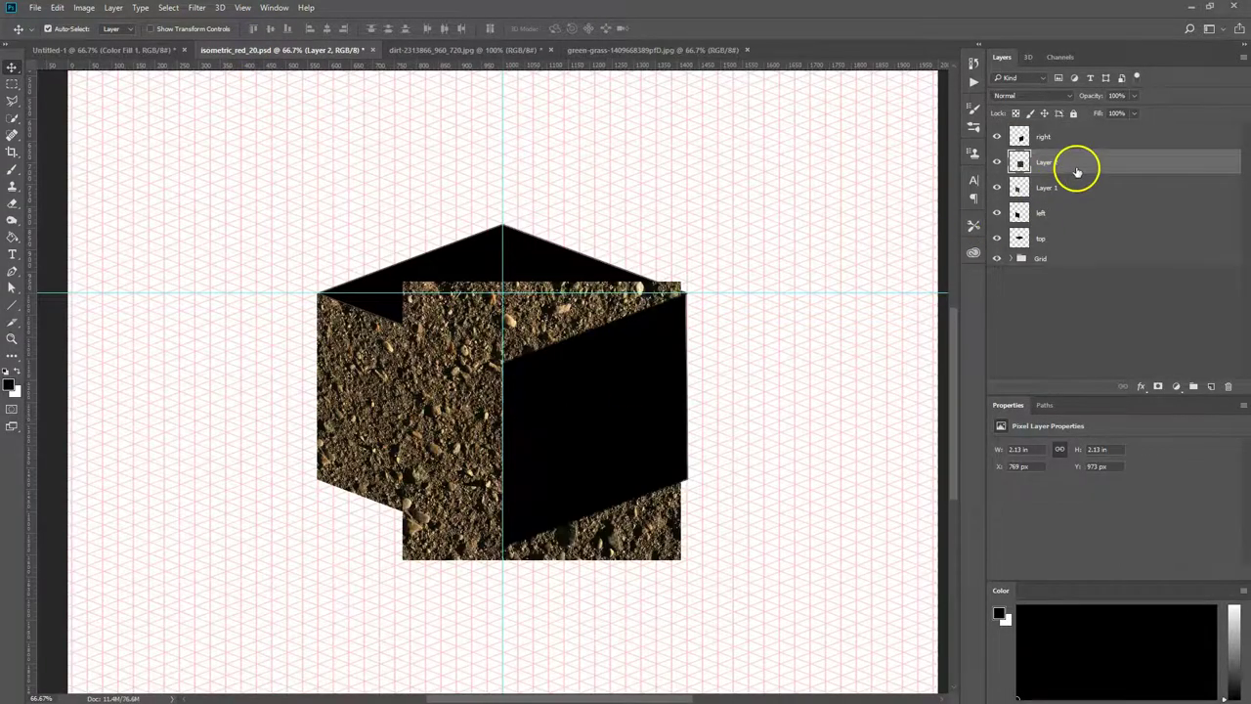
{"action": "left_click_drag", "start_coordinate": [1089, 166], "coordinate": [1081, 129]}
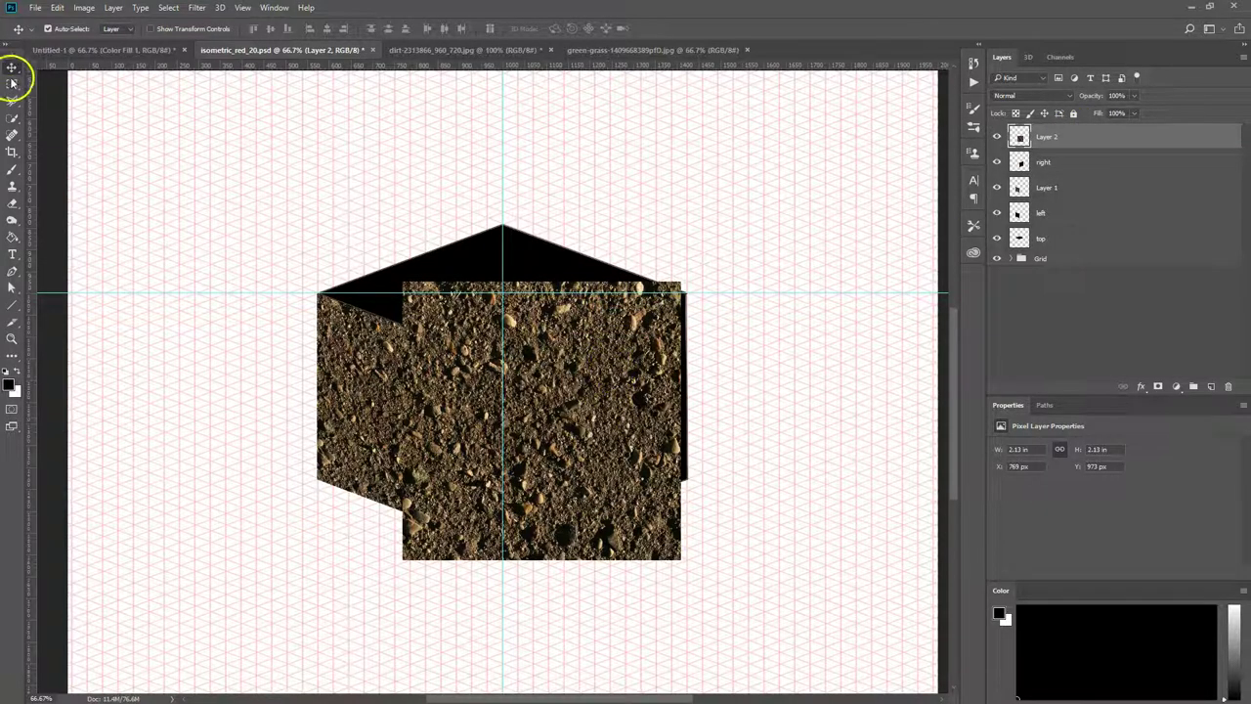
{"action": "left_click_drag", "start_coordinate": [627, 444], "coordinate": [708, 447]}
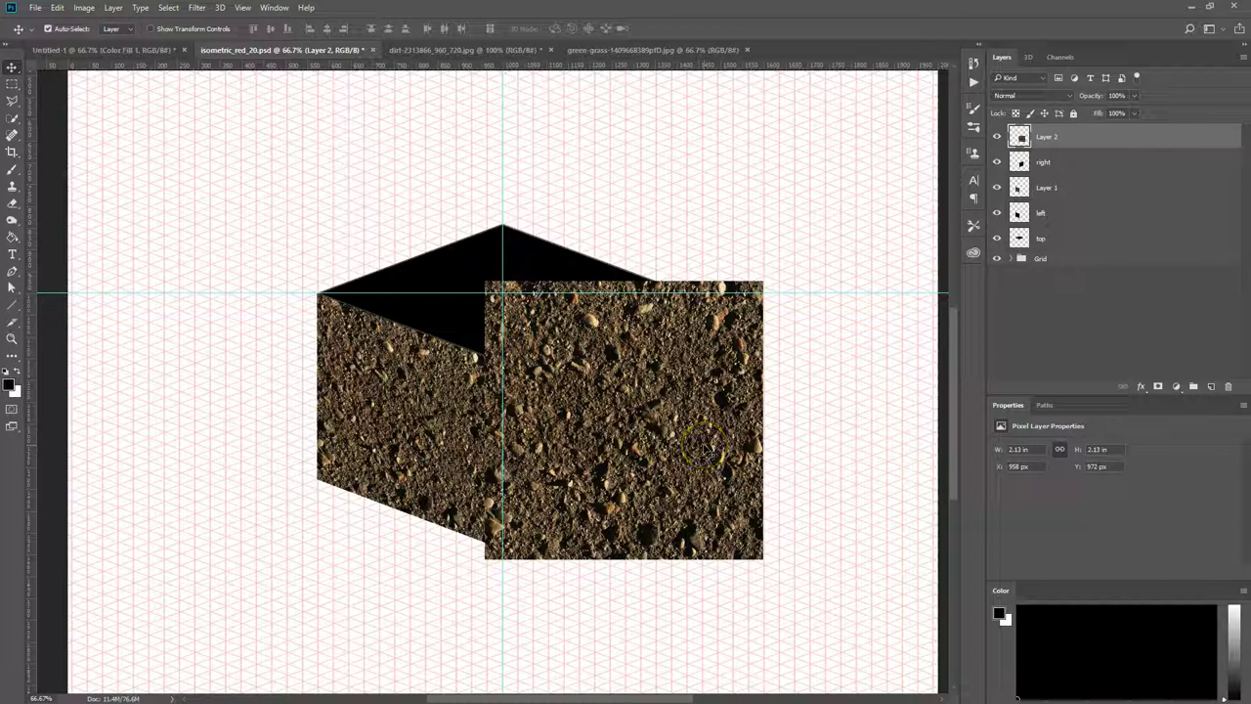
{"action": "right_click", "coordinate": [729, 409]}
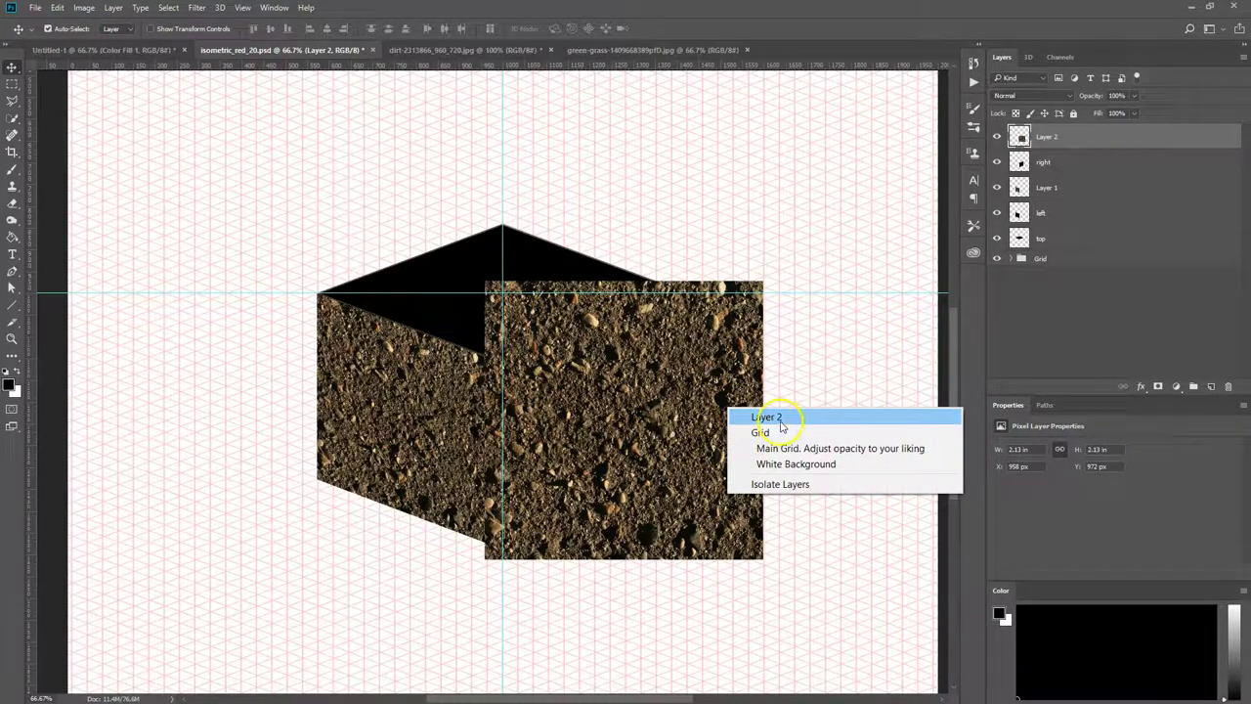
{"action": "left_click", "coordinate": [672, 367]}
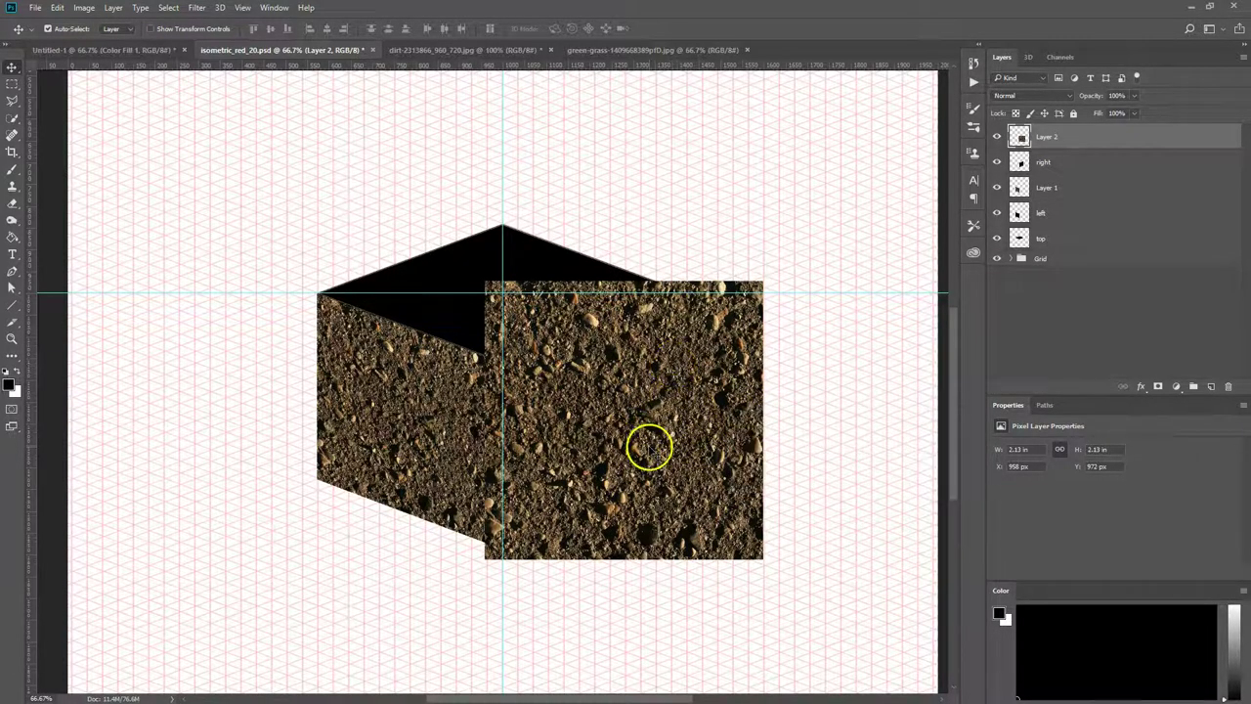
{"action": "right_click", "coordinate": [662, 435]}
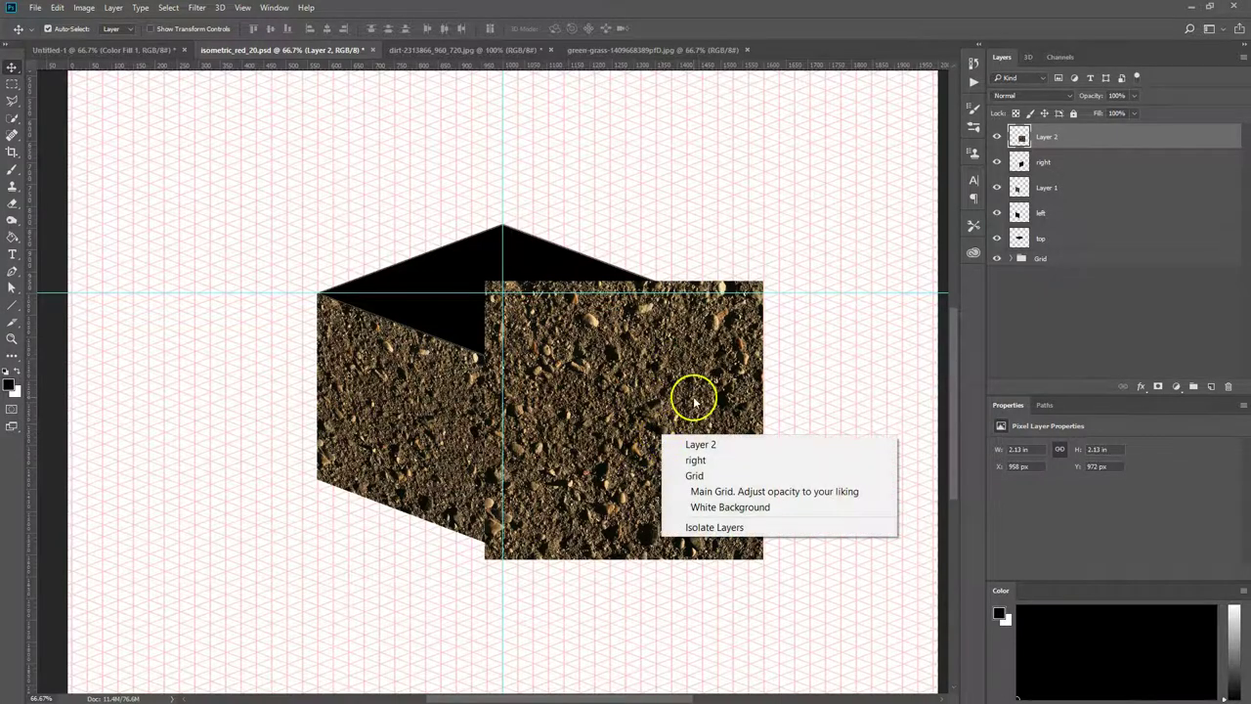
{"action": "left_click", "coordinate": [692, 398]}
- Distort Layer 2's corners onto the cube's right face and commit
{"action": "key", "text": "ctrl+t"}
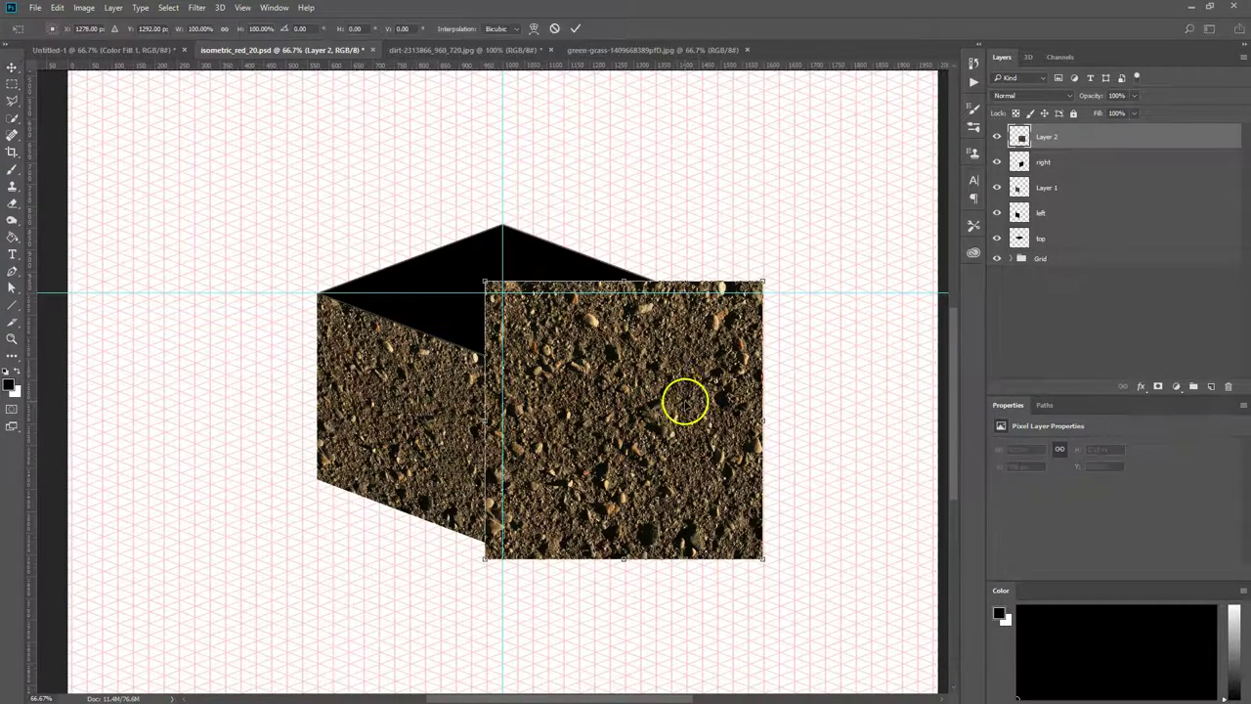
{"action": "right_click", "coordinate": [684, 400]}
{"action": "left_click", "coordinate": [740, 478]}
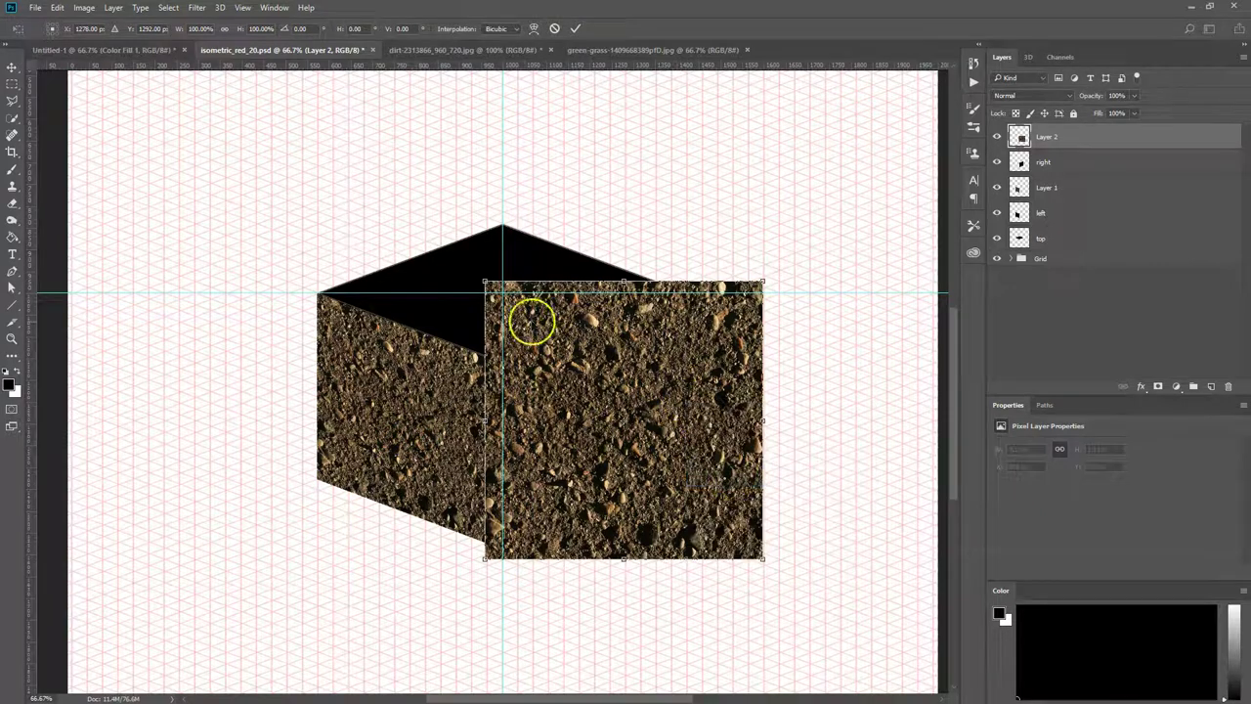
{"action": "left_click_drag", "start_coordinate": [486, 283], "coordinate": [504, 363]}
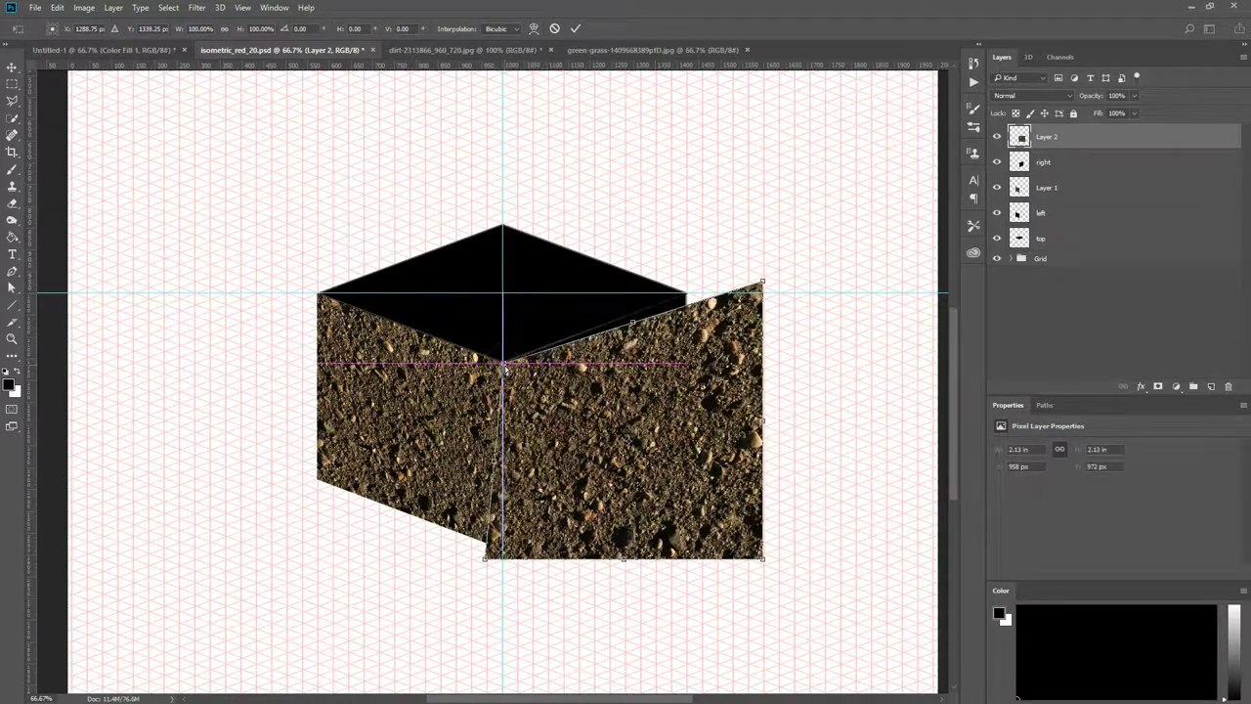
{"action": "left_click", "coordinate": [781, 296]}
{"action": "left_click_drag", "start_coordinate": [761, 283], "coordinate": [688, 292]}
{"action": "left_click", "coordinate": [753, 543]}
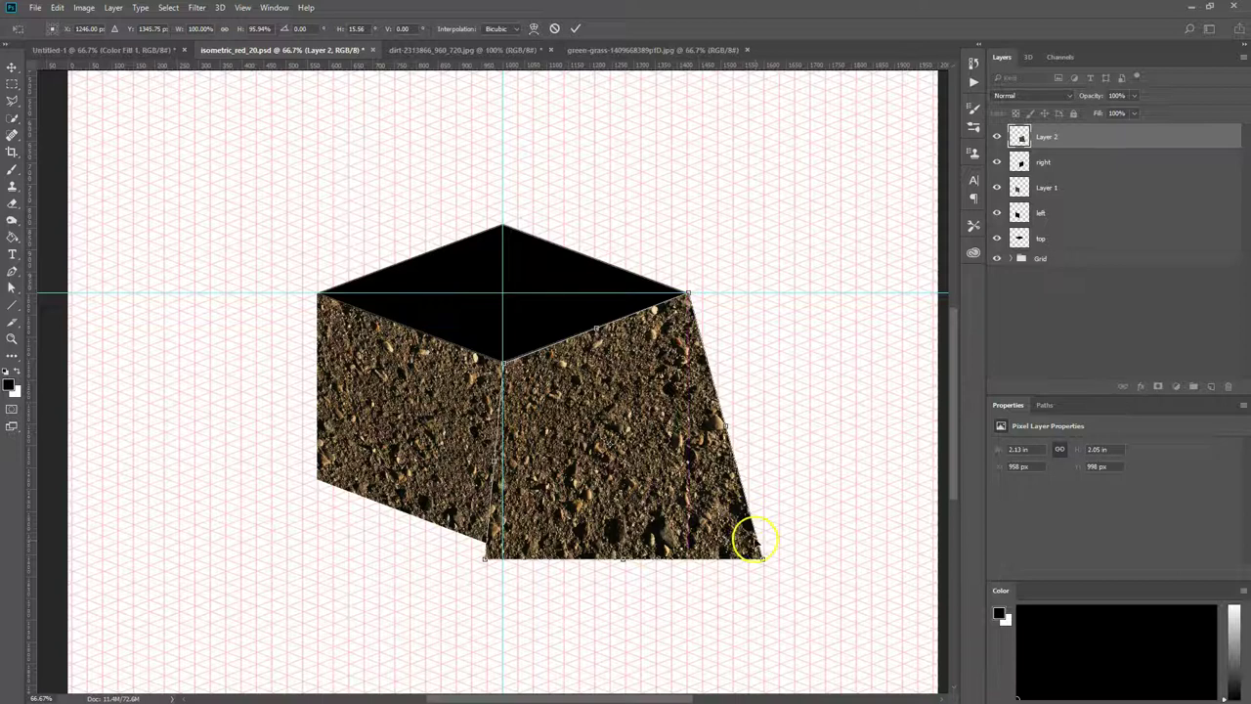
{"action": "left_click_drag", "start_coordinate": [761, 560], "coordinate": [689, 479]}
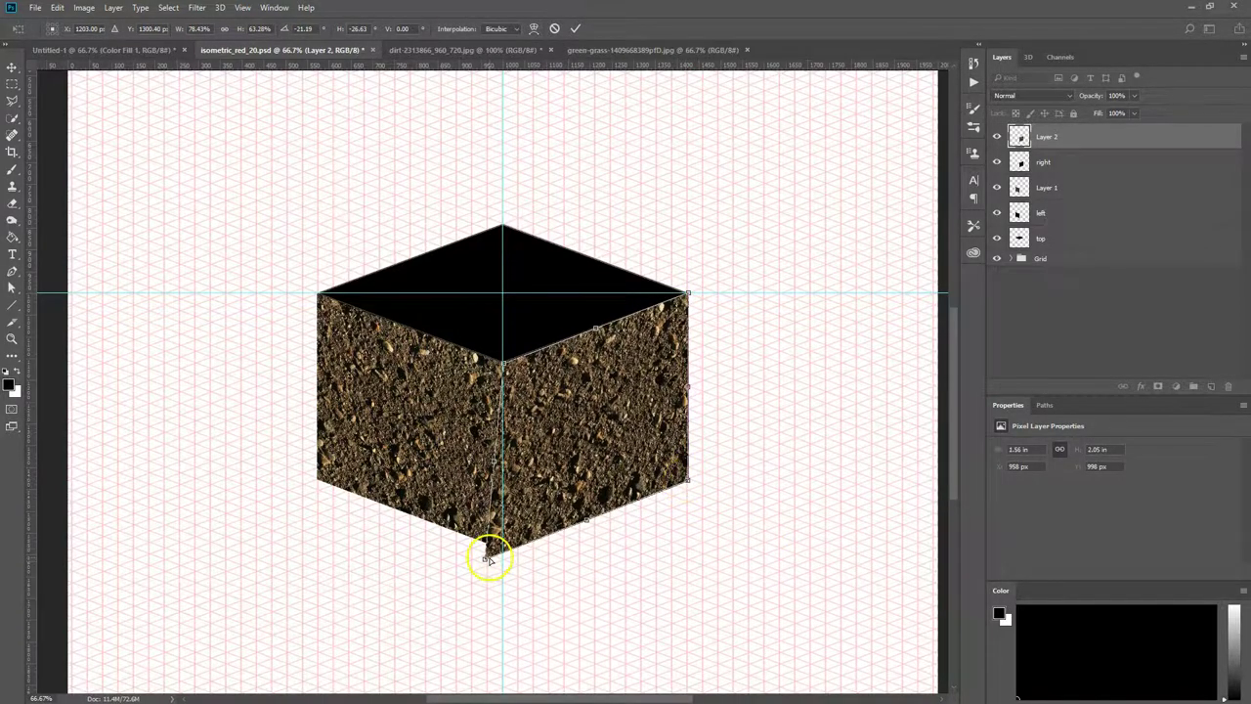
{"action": "mouse_move", "coordinate": [484, 558]}
{"action": "left_mouse_down"}
{"action": "mouse_move", "coordinate": [500, 533]}
{"action": "mouse_move", "coordinate": [503, 546]}
{"action": "left_mouse_up"}
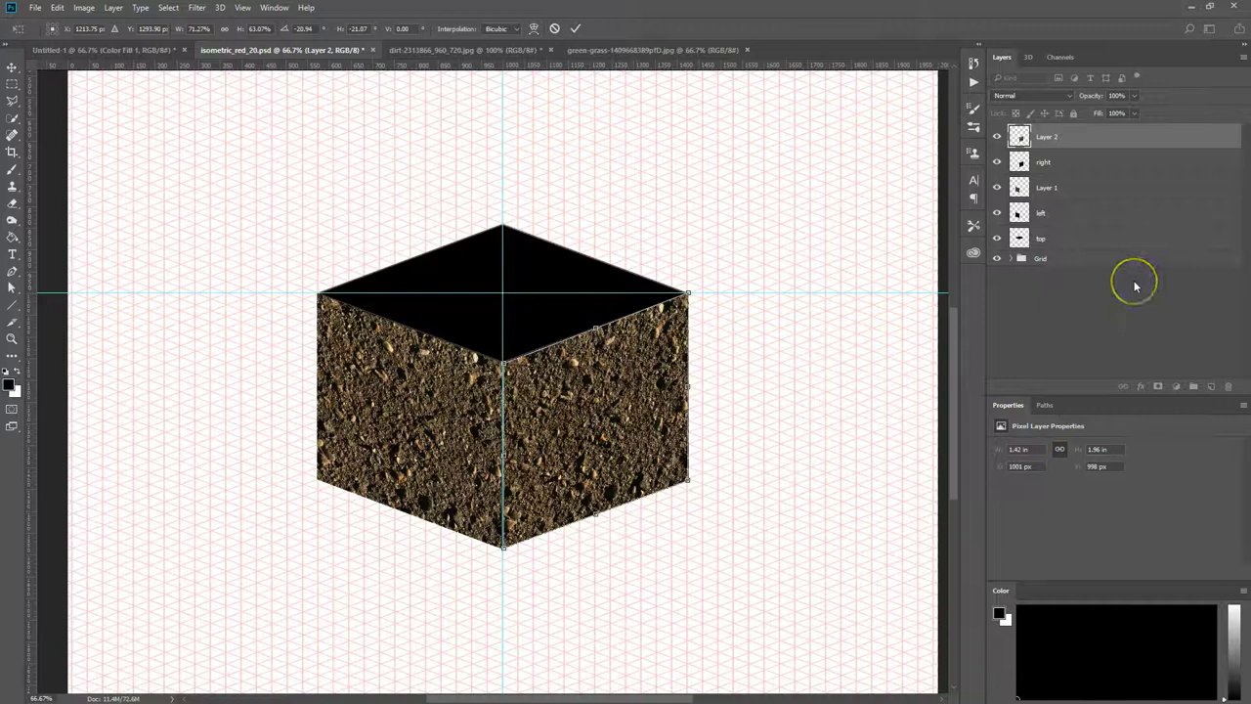
{"action": "key", "text": "Return"}
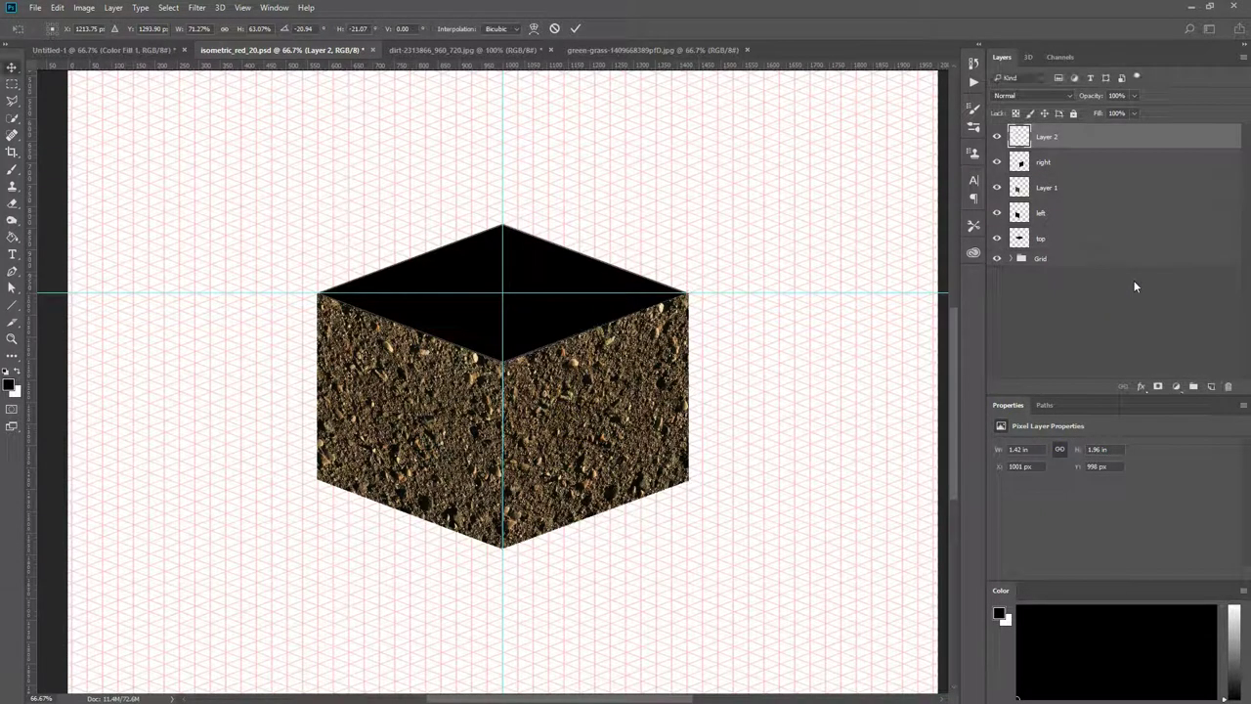
- Apply Hue/Saturation with Lightness -40 to the right-face dirt layer
{"action": "key", "text": "ctrl+u"}
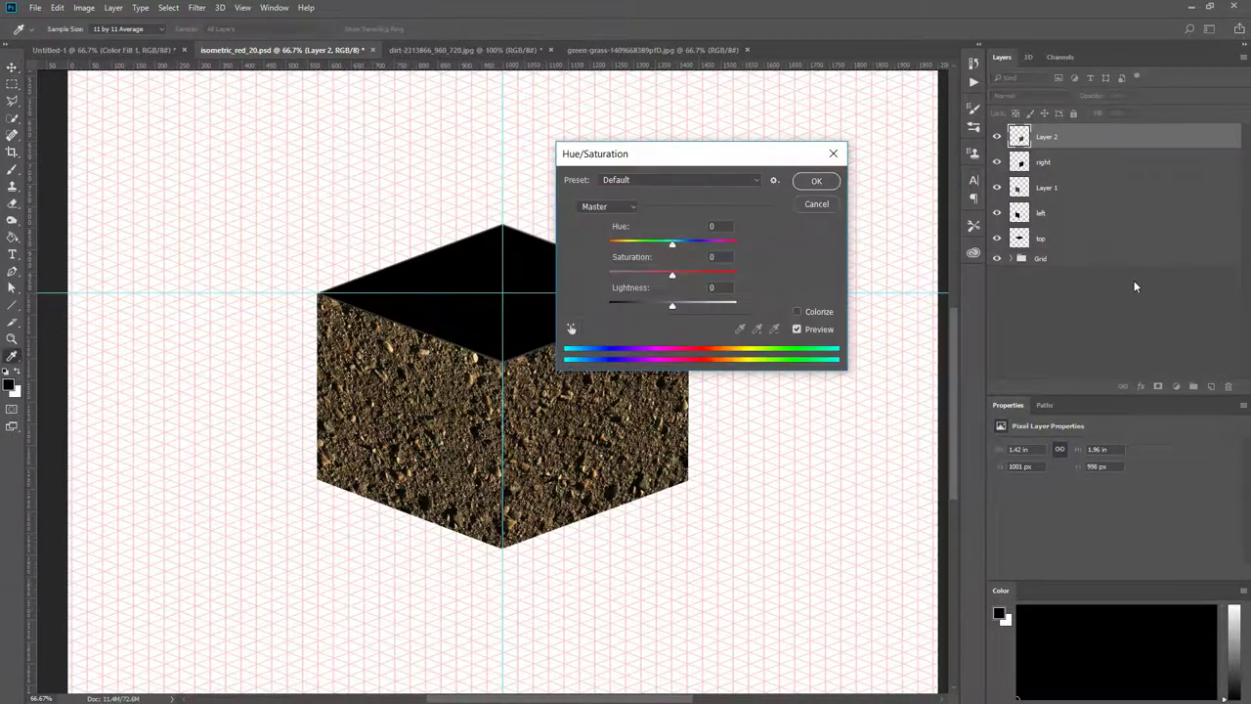
{"action": "left_click_drag", "start_coordinate": [693, 163], "coordinate": [809, 120]}
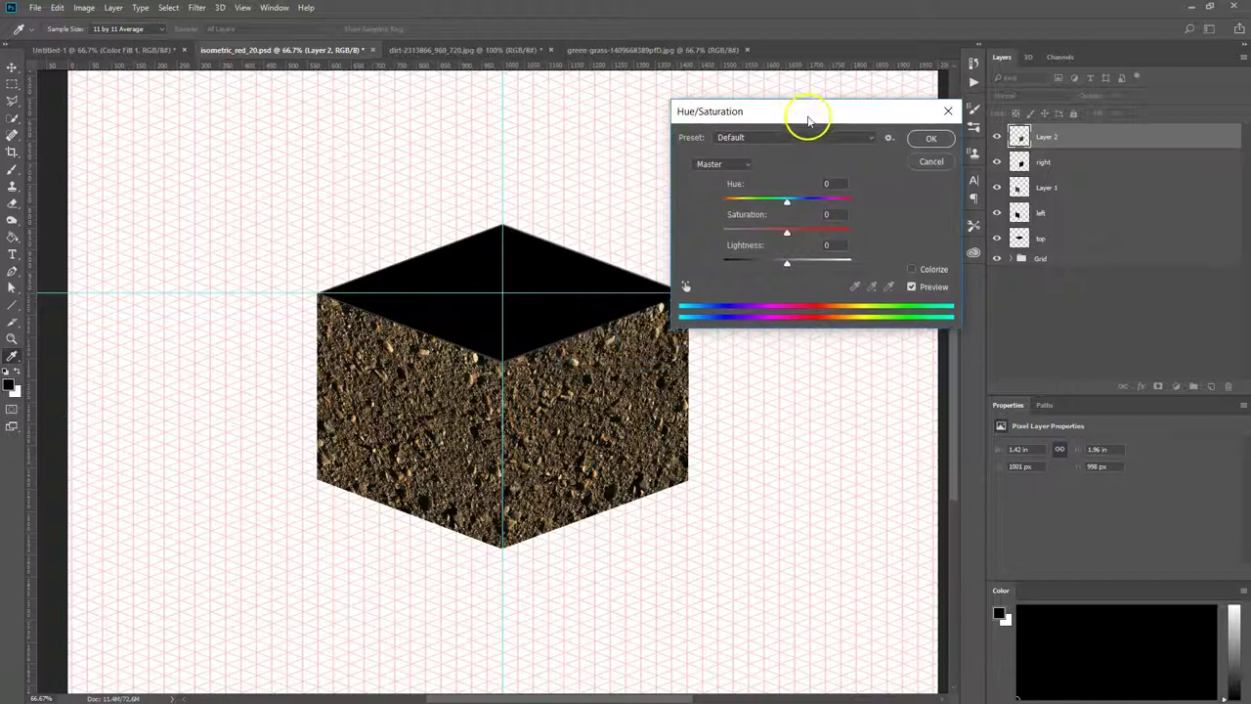
{"action": "left_click_drag", "start_coordinate": [790, 268], "coordinate": [755, 262]}
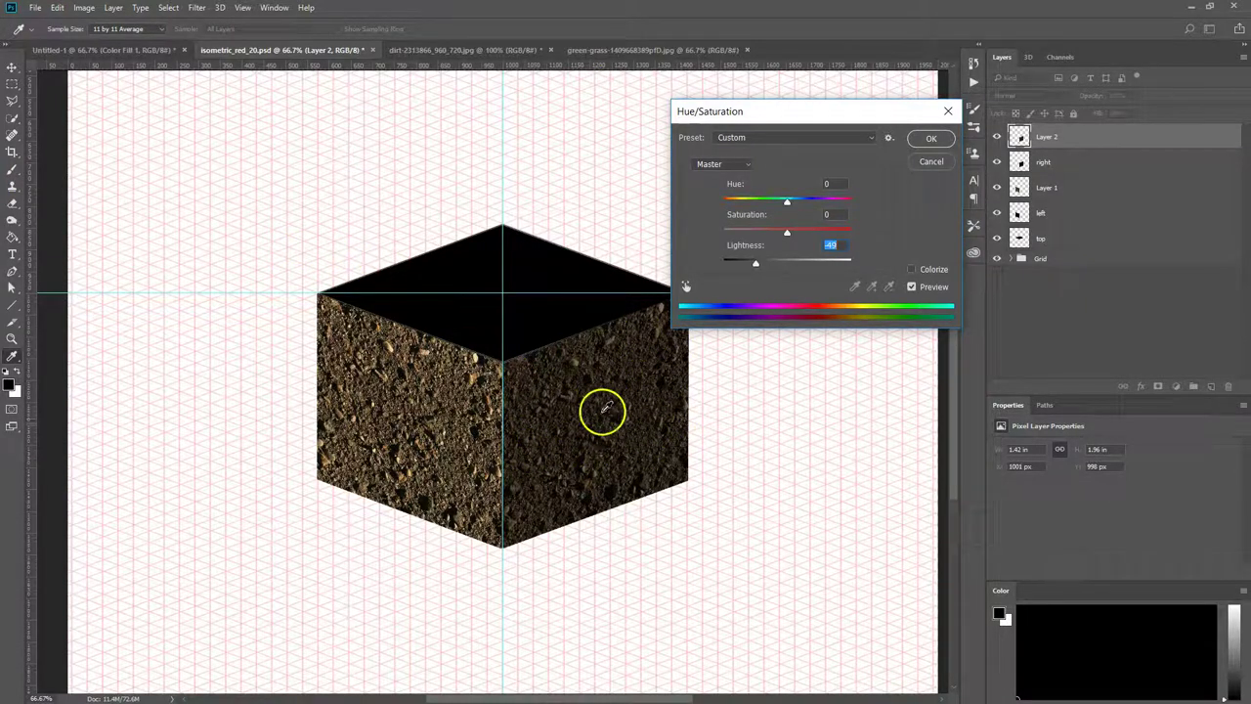
{"action": "left_click", "coordinate": [934, 138]}
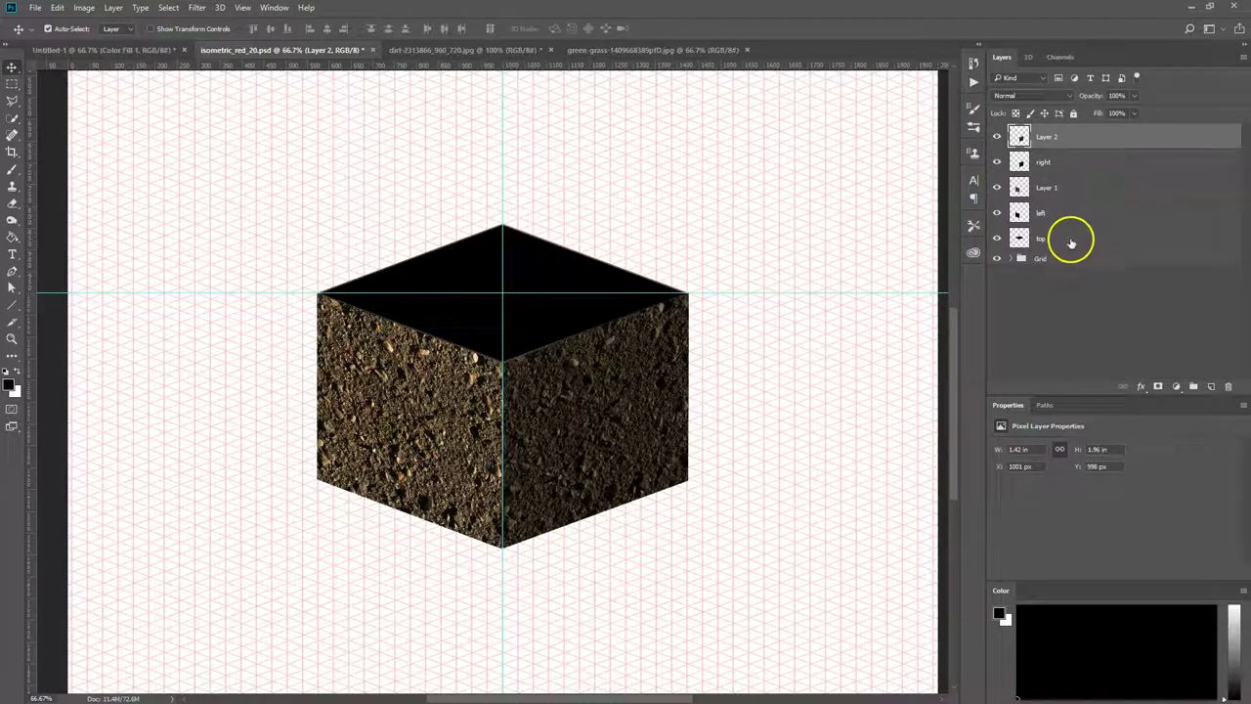
- Move the top layer above Layer 2, crop the grass photo 1:1, and drag it into the cube document
{"action": "left_click_drag", "start_coordinate": [1071, 242], "coordinate": [1063, 135]}
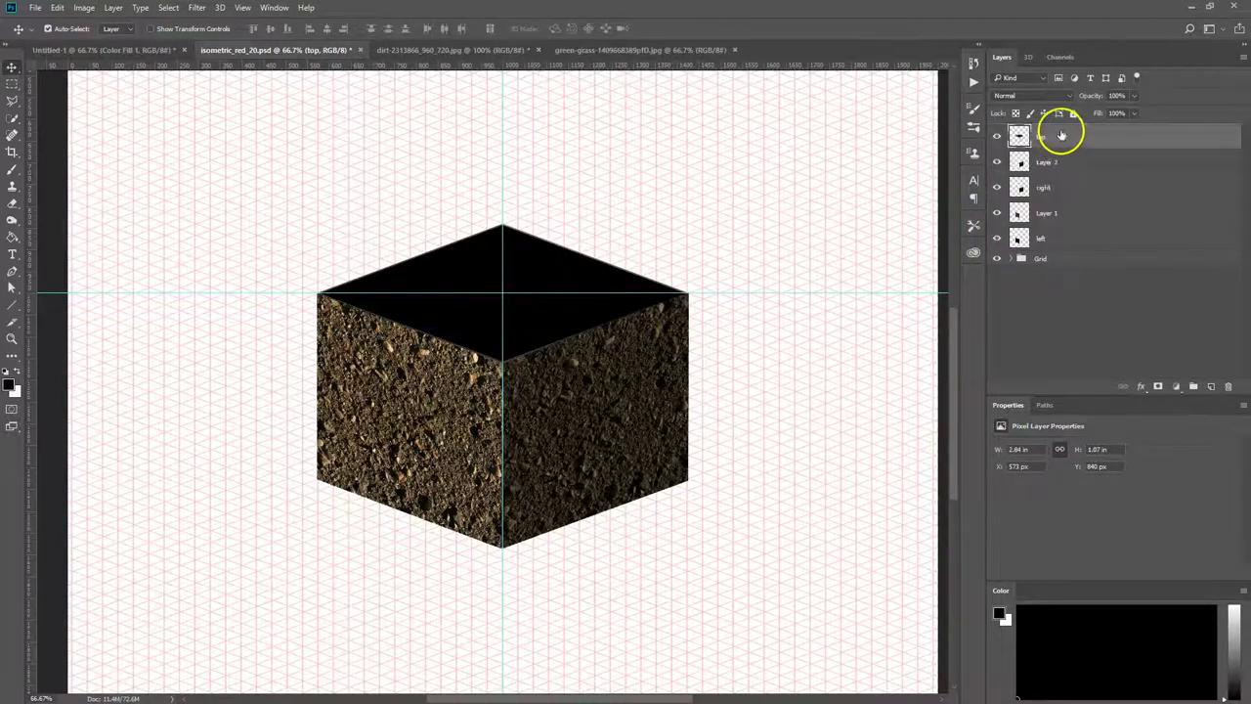
{"action": "left_click", "coordinate": [652, 50]}
{"action": "left_click", "coordinate": [12, 153]}
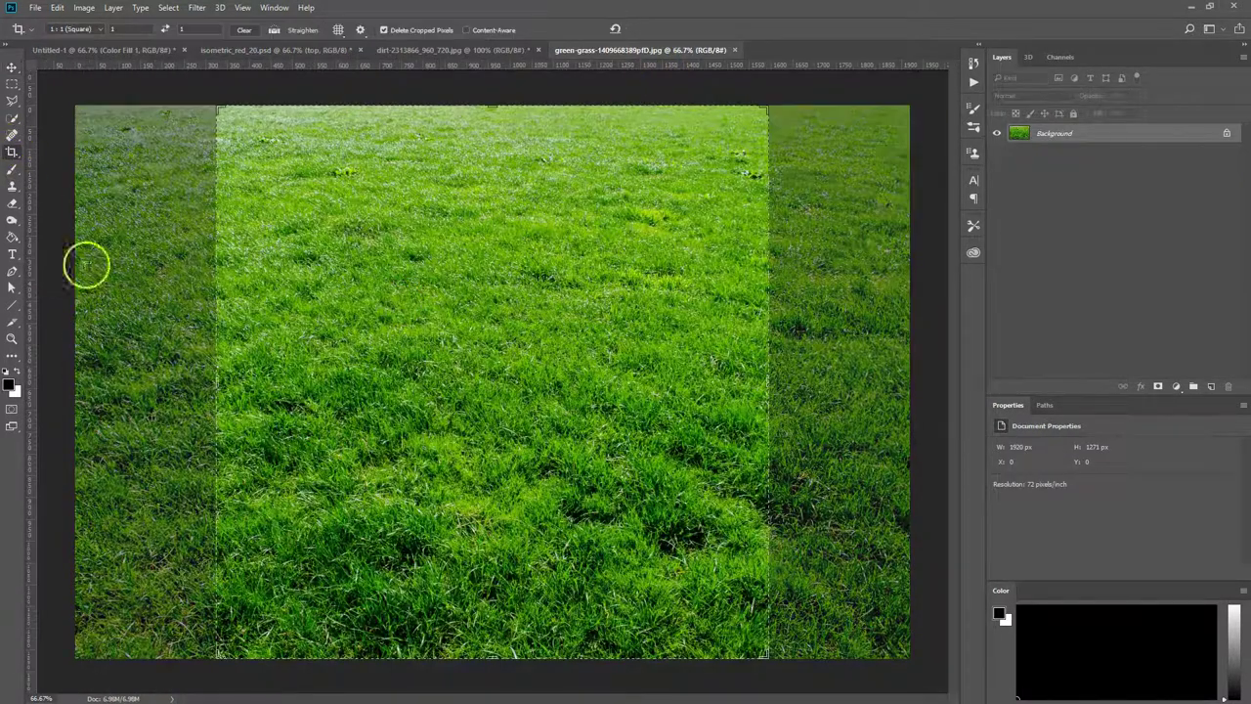
{"action": "left_click", "coordinate": [489, 319]}
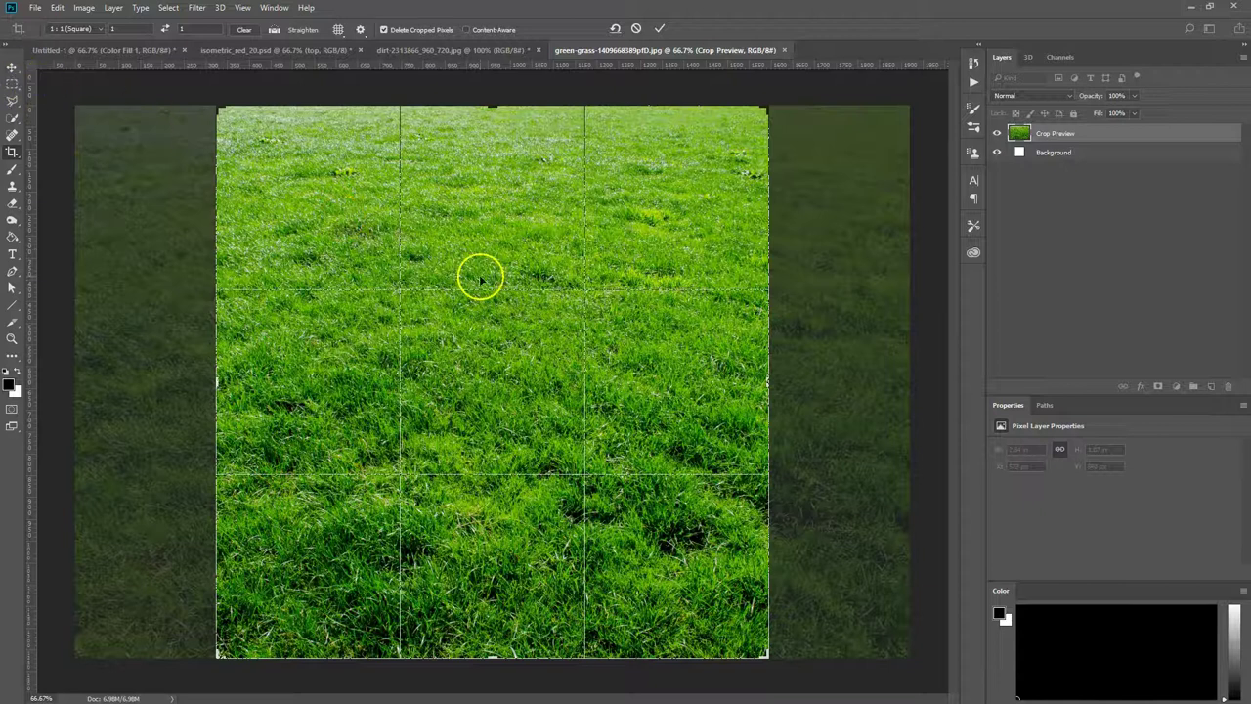
{"action": "key", "text": "Return"}
{"action": "left_click", "coordinate": [13, 67]}
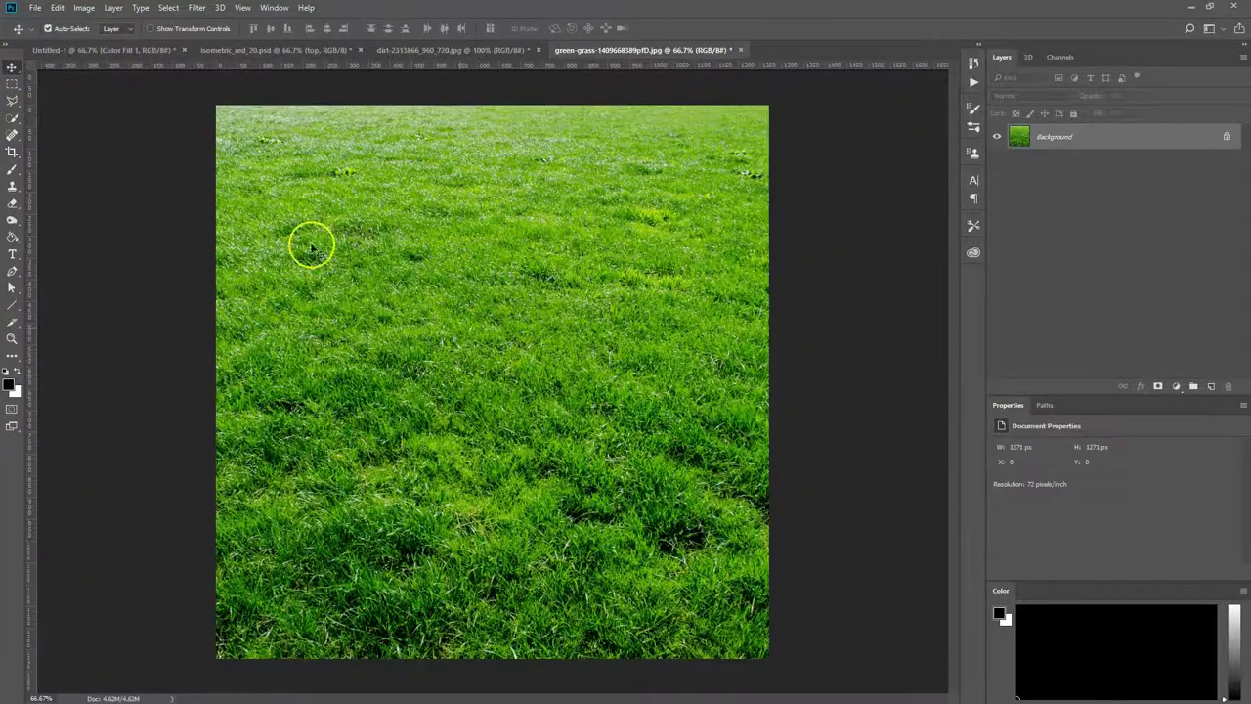
{"action": "left_click_drag", "start_coordinate": [257, 69], "coordinate": [496, 283]}
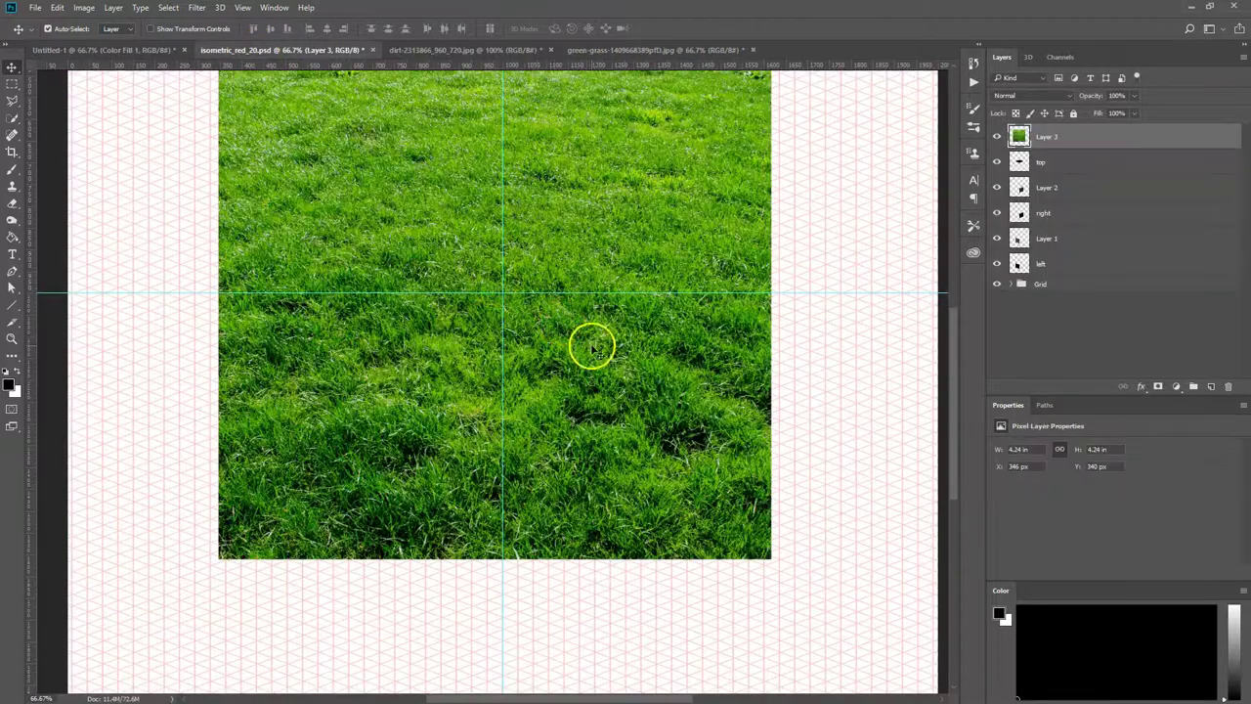
- Try scaling and placing the grass over the cube, then cancel that transform
{"action": "key", "text": "ctrl+t"}
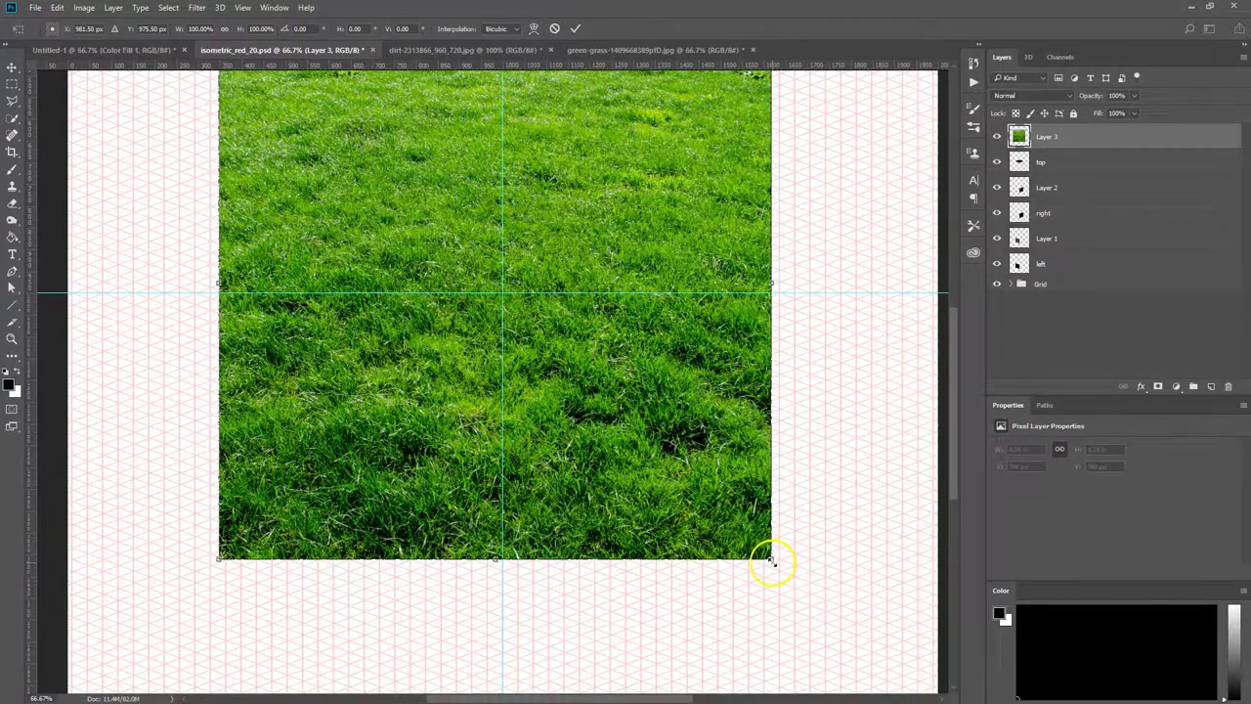
{"action": "left_click_drag", "start_coordinate": [765, 552], "coordinate": [453, 271]}
{"action": "left_click_drag", "start_coordinate": [425, 185], "coordinate": [560, 339]}
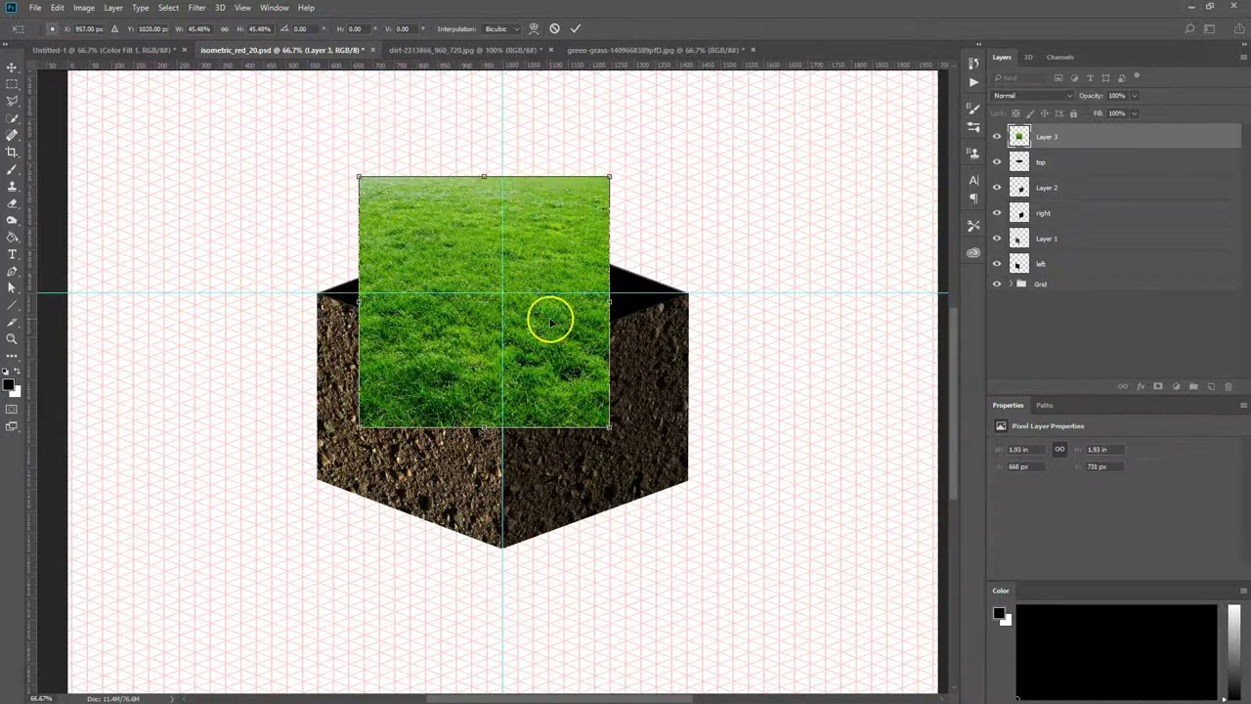
{"action": "right_click", "coordinate": [550, 321]}
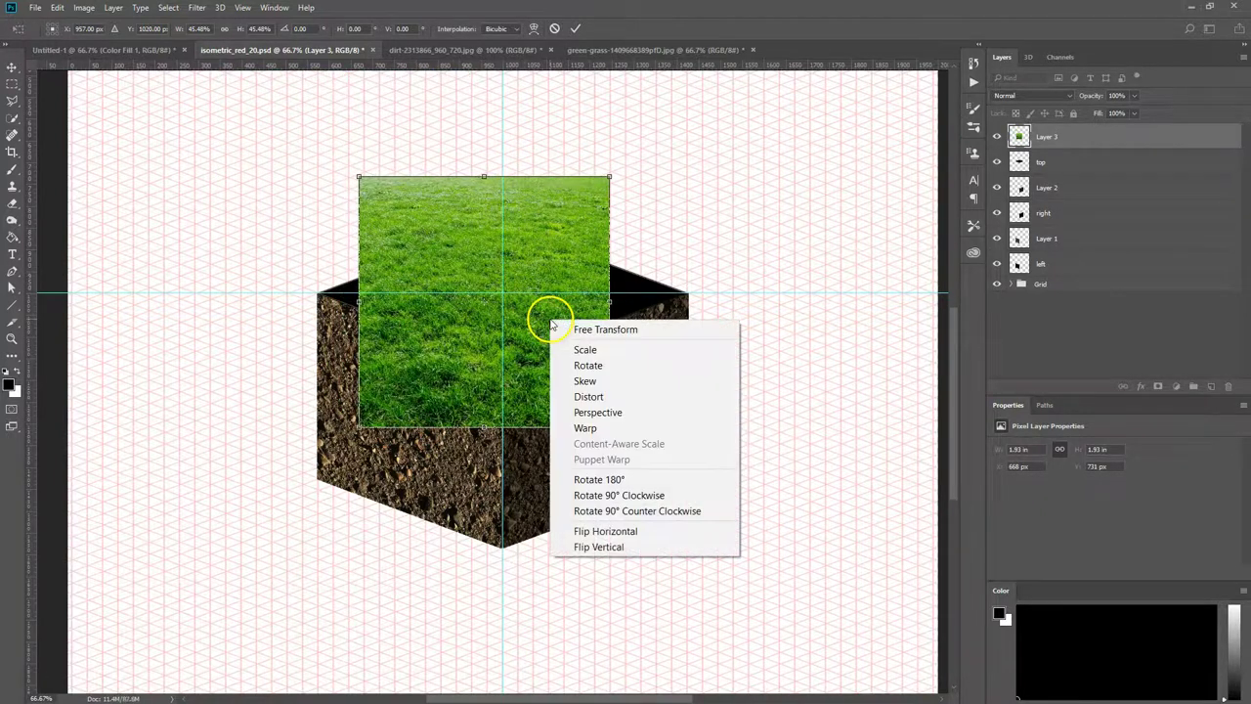
{"action": "left_click", "coordinate": [590, 396]}
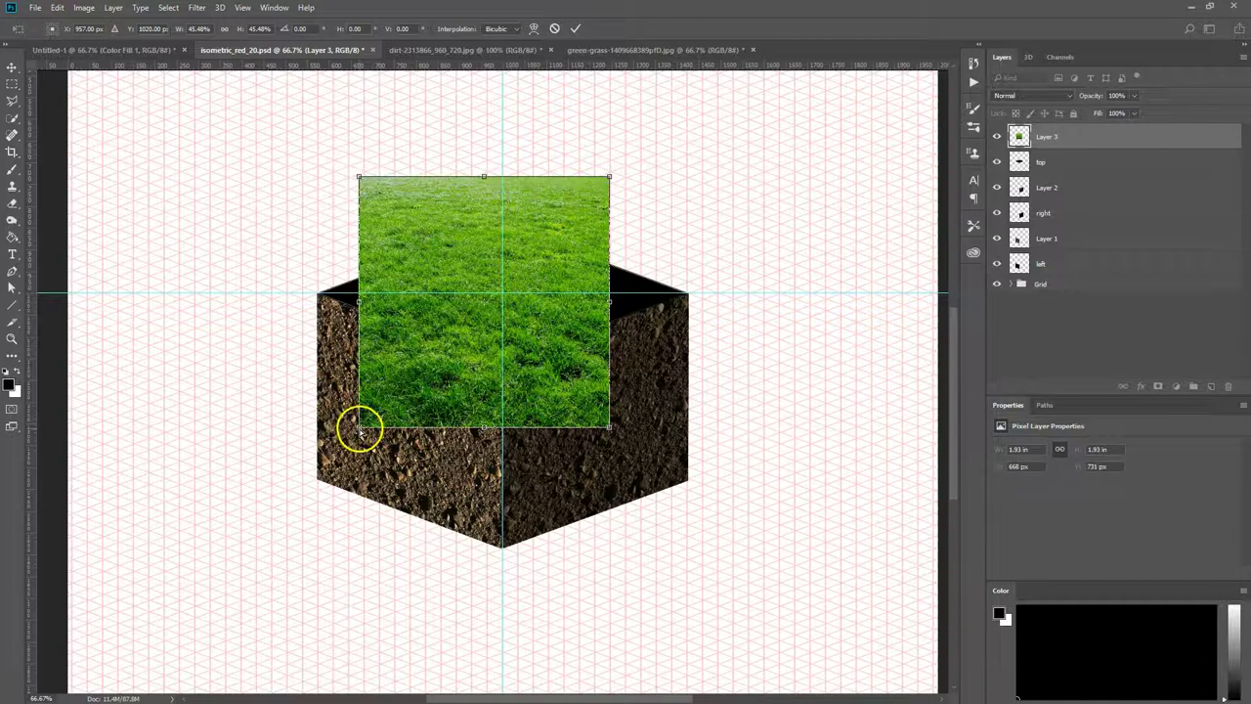
{"action": "key", "text": "Escape"}
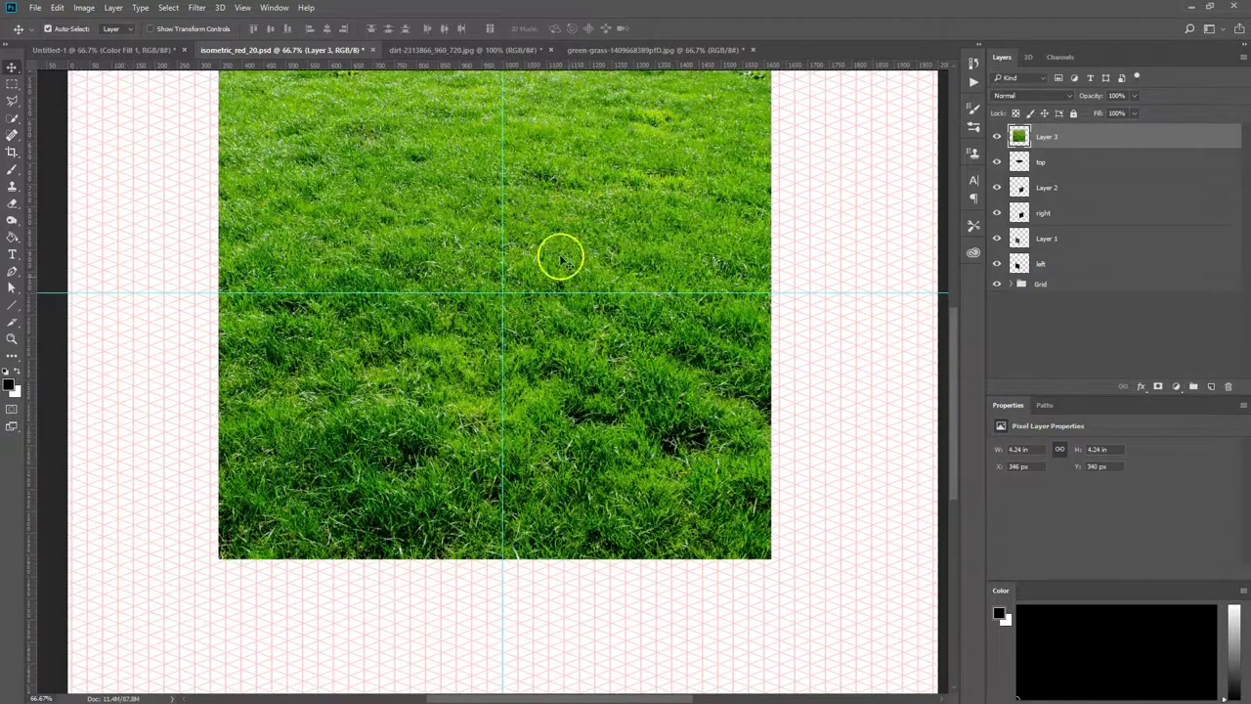
- Scale the grass to about 51%, centre it over the cube, and rotate it into a diamond
{"action": "key", "text": "ctrl+t"}
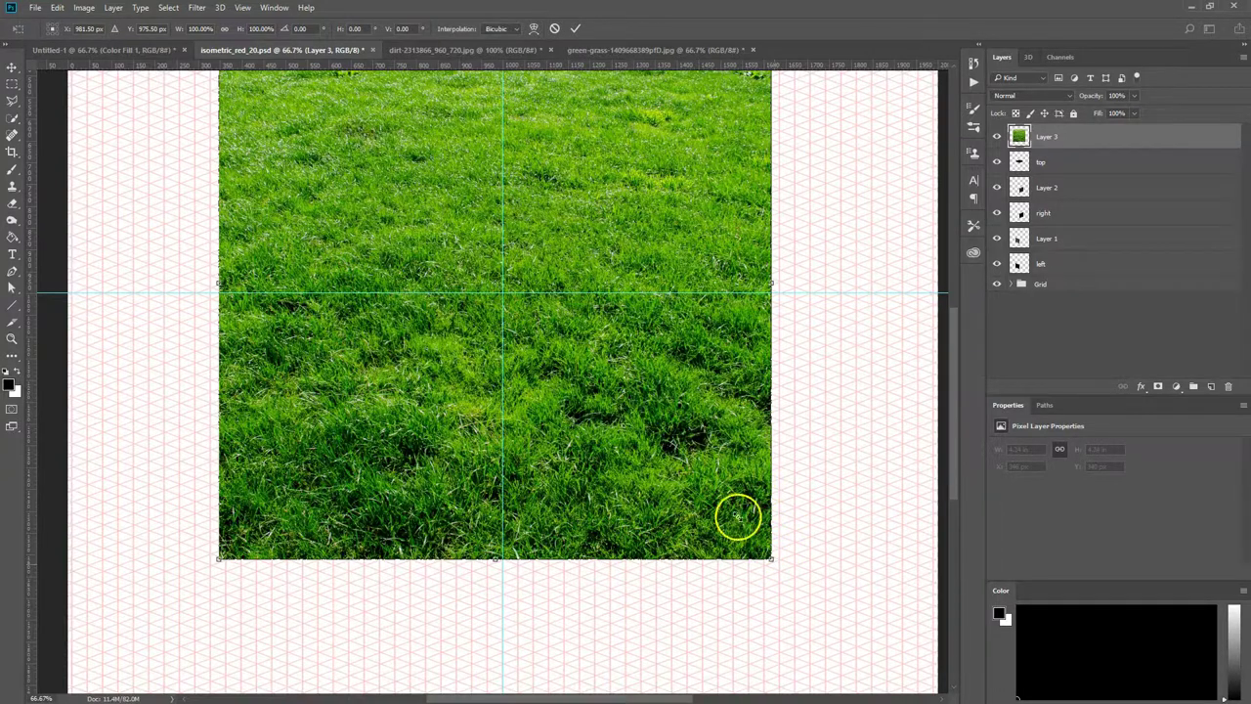
{"action": "left_click_drag", "start_coordinate": [771, 558], "coordinate": [528, 274]}
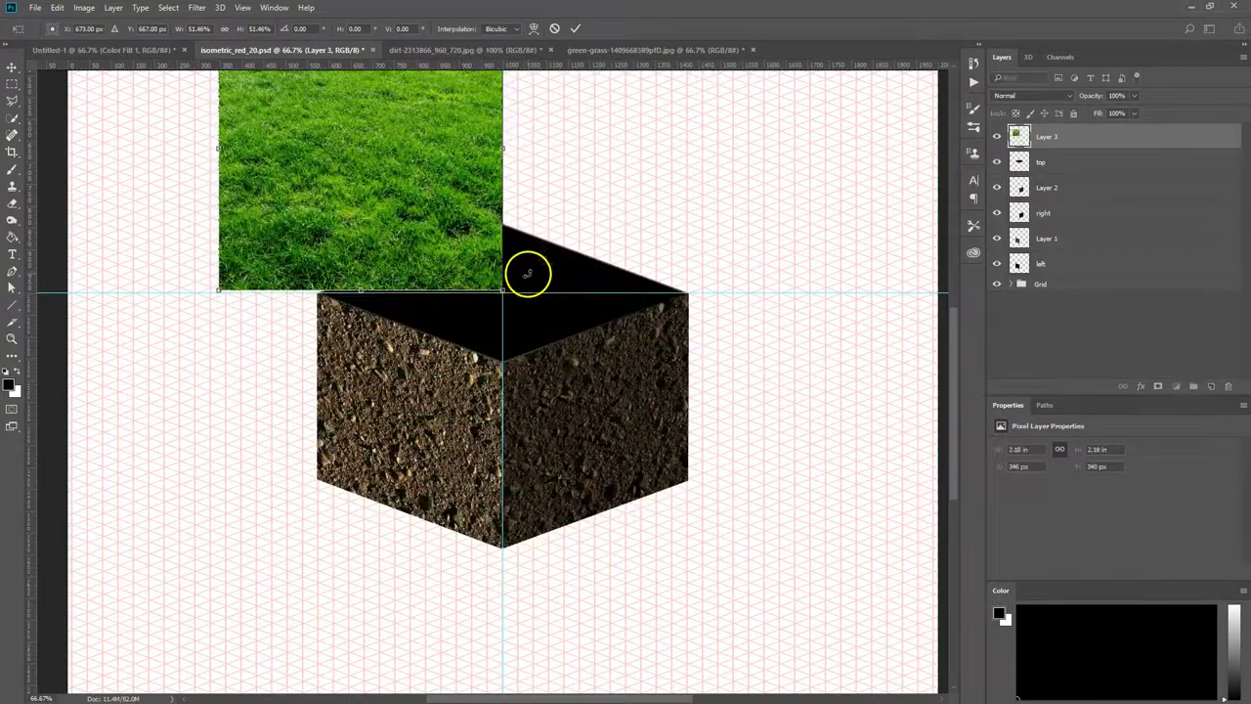
{"action": "left_click_drag", "start_coordinate": [425, 146], "coordinate": [584, 245]}
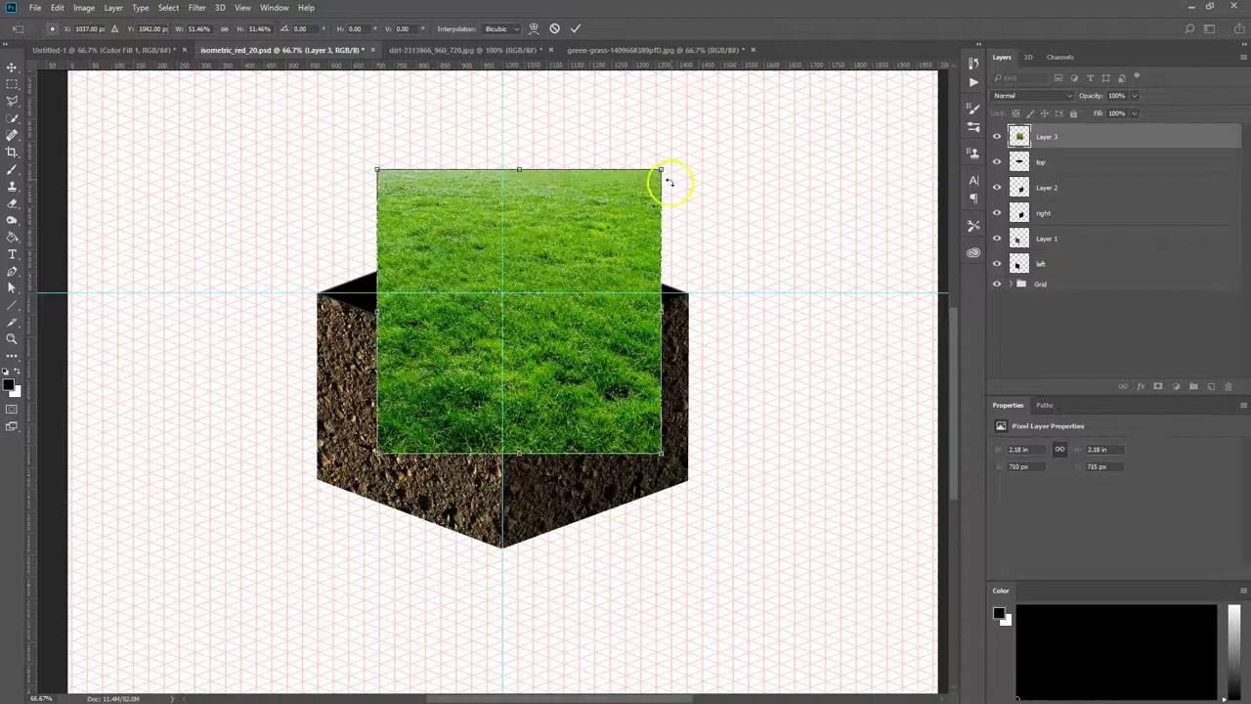
{"action": "left_click_drag", "start_coordinate": [672, 157], "coordinate": [503, 149]}
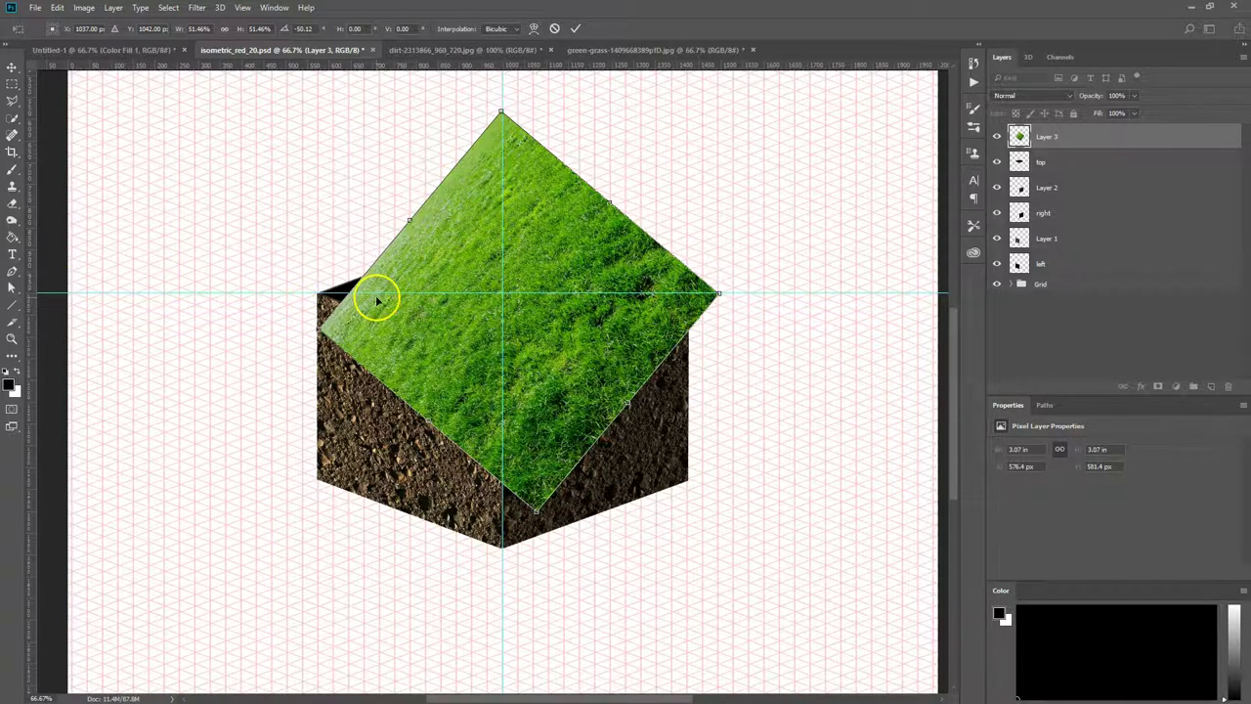
- Distort the grass so its four corners pin to the cube's isometric top face
{"action": "right_click", "coordinate": [570, 336]}
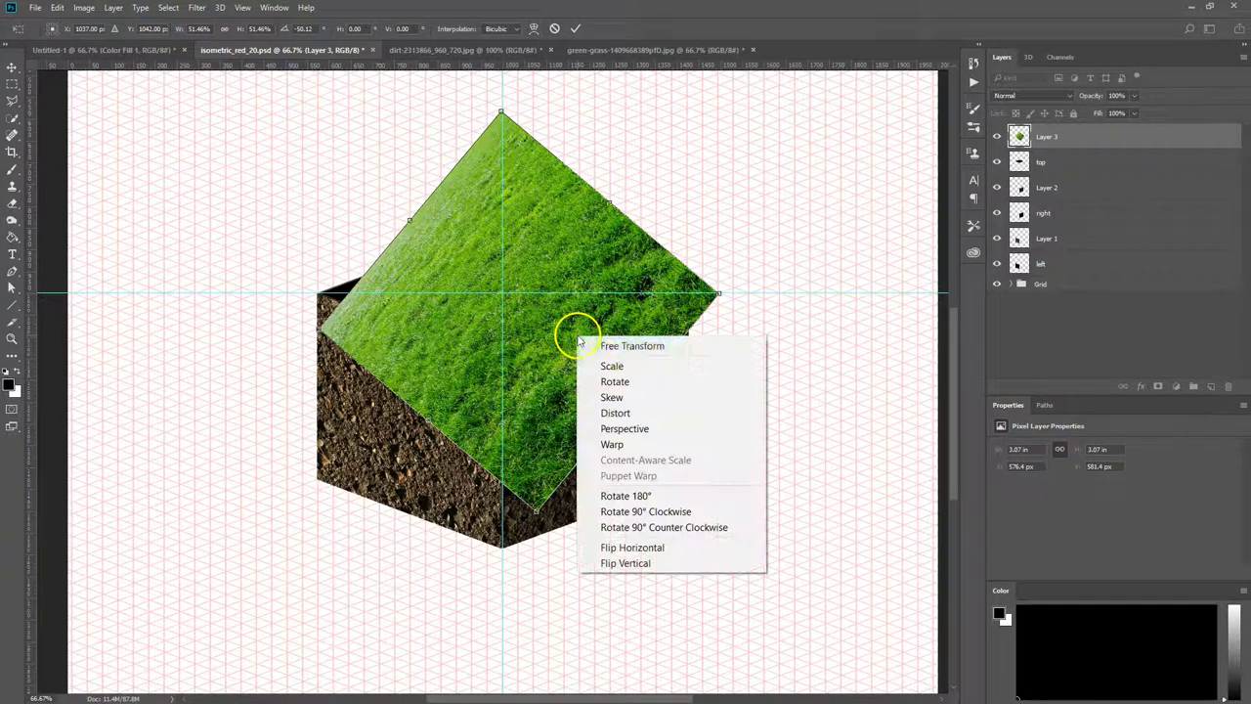
{"action": "left_click", "coordinate": [626, 415]}
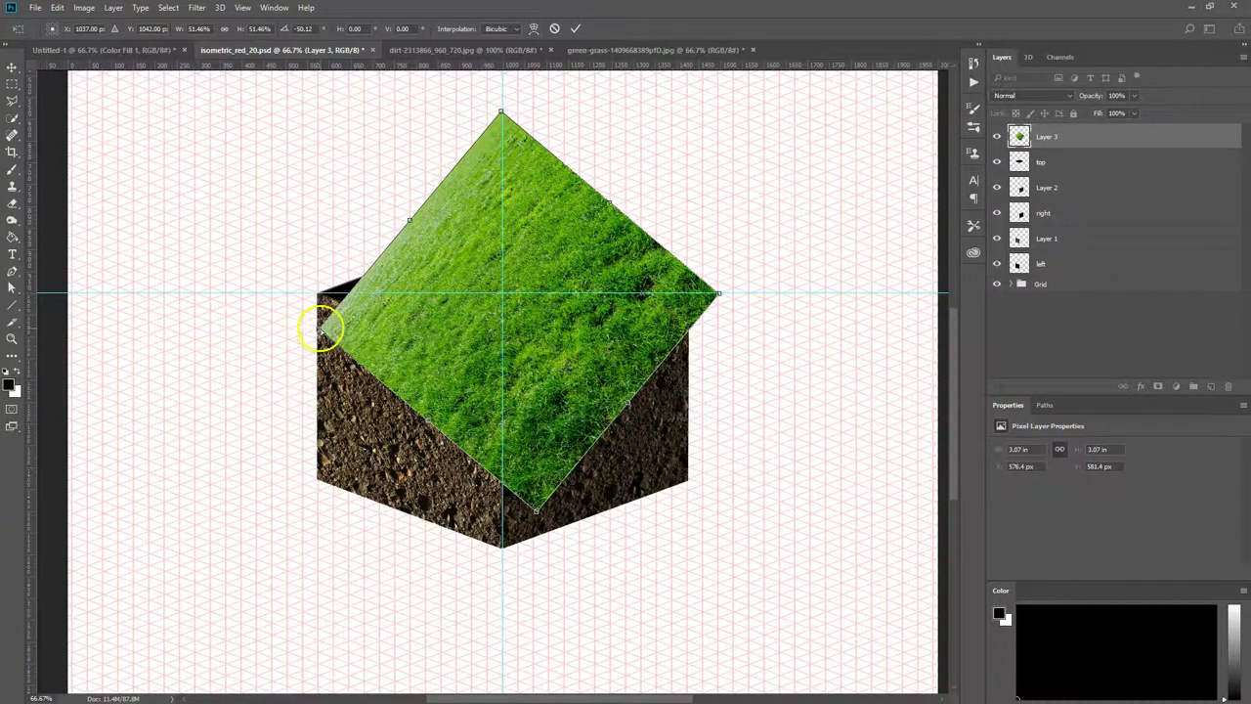
{"action": "left_click_drag", "start_coordinate": [323, 331], "coordinate": [319, 293]}
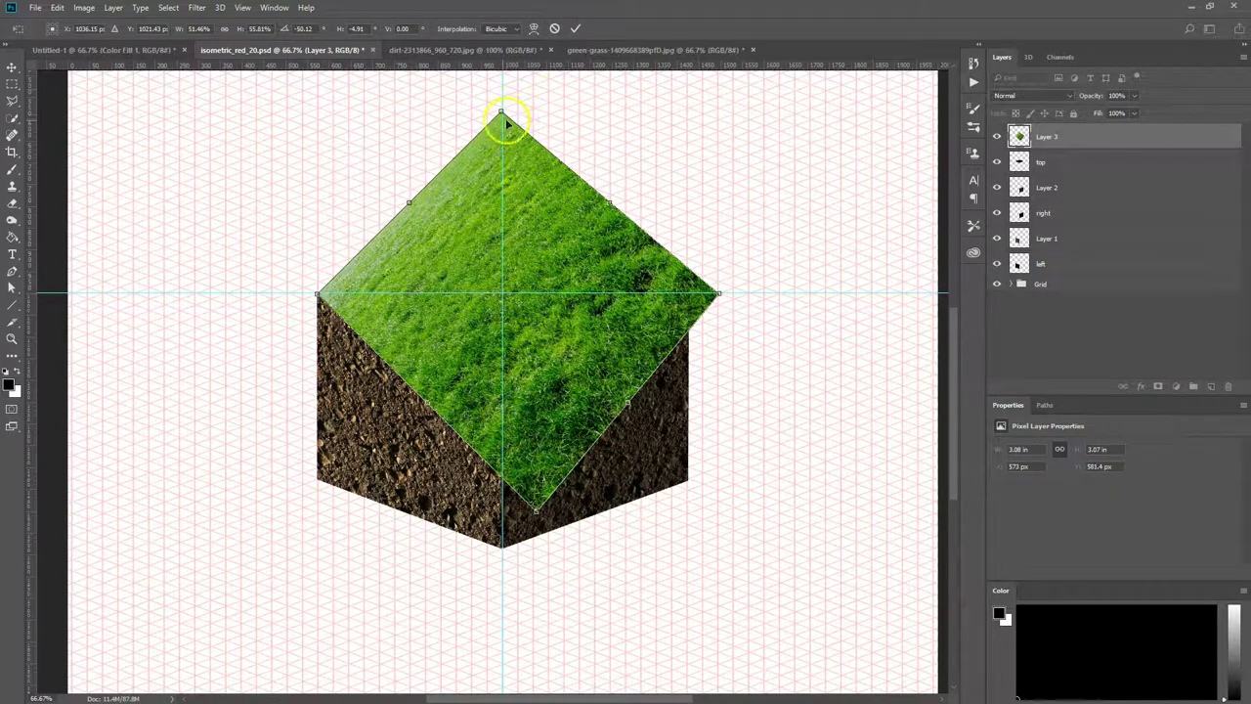
{"action": "left_click_drag", "start_coordinate": [503, 127], "coordinate": [502, 232]}
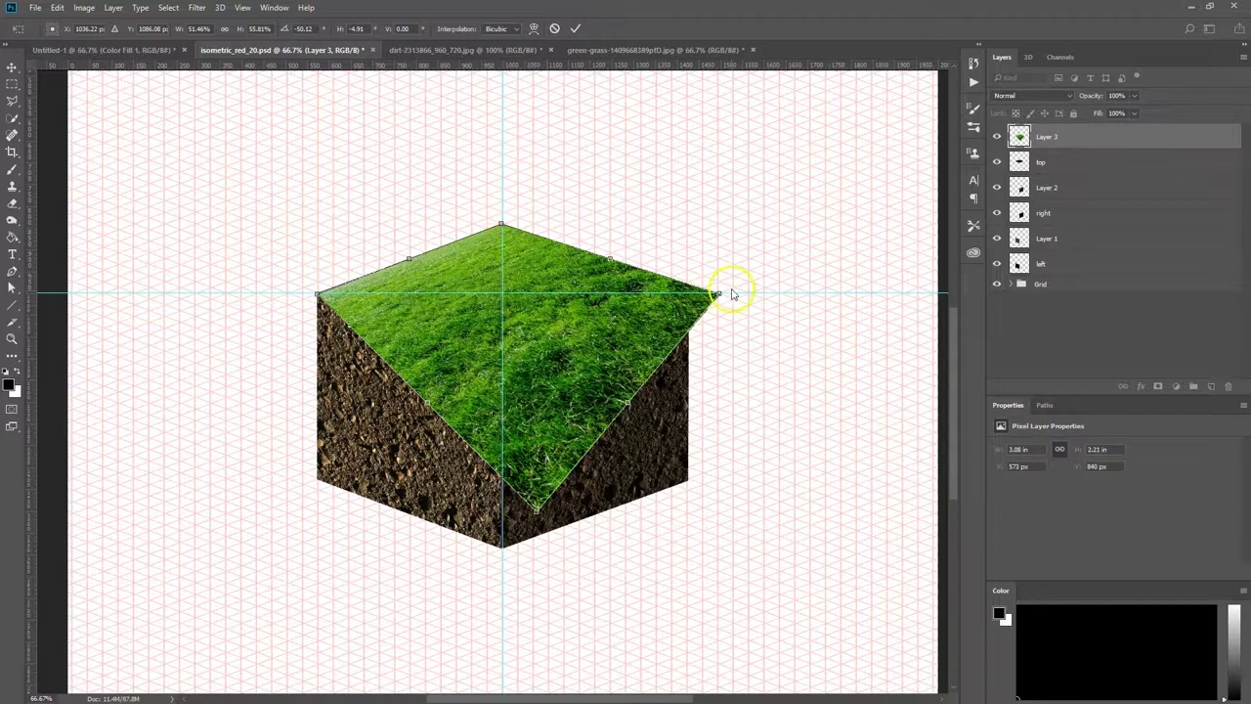
{"action": "left_click_drag", "start_coordinate": [719, 295], "coordinate": [689, 293]}
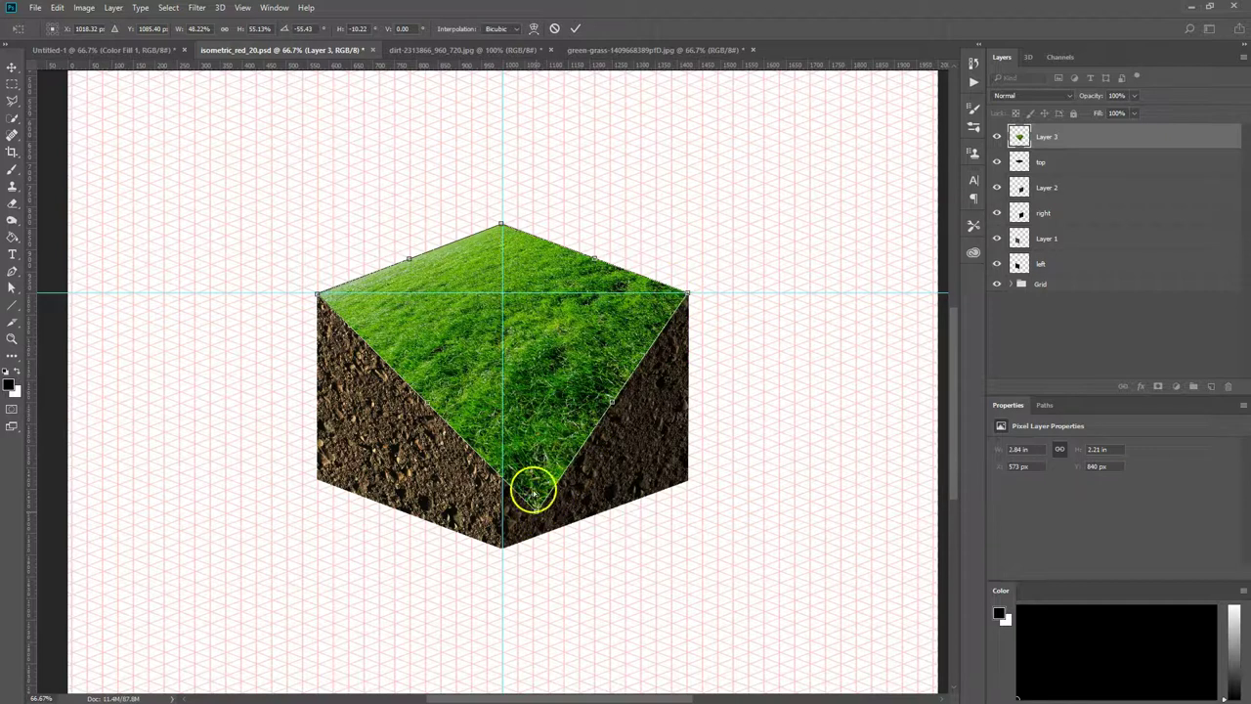
{"action": "left_click_drag", "start_coordinate": [532, 492], "coordinate": [502, 360]}
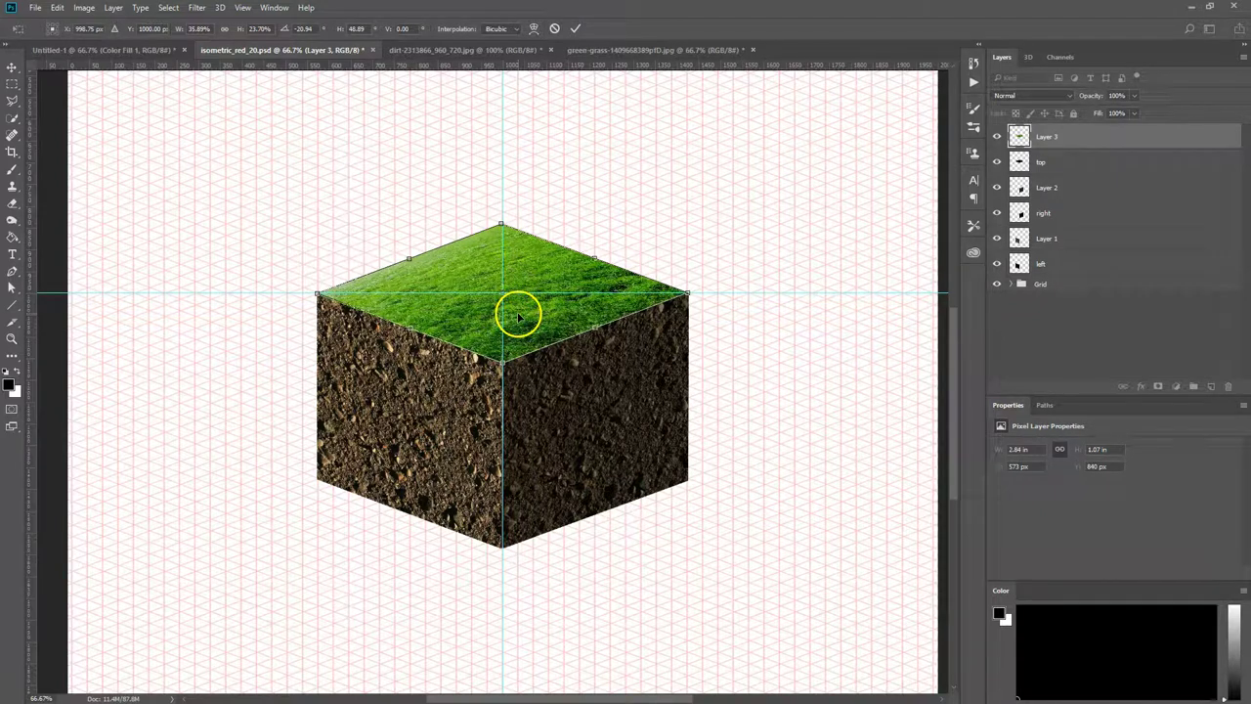
{"action": "key", "text": "Return"}
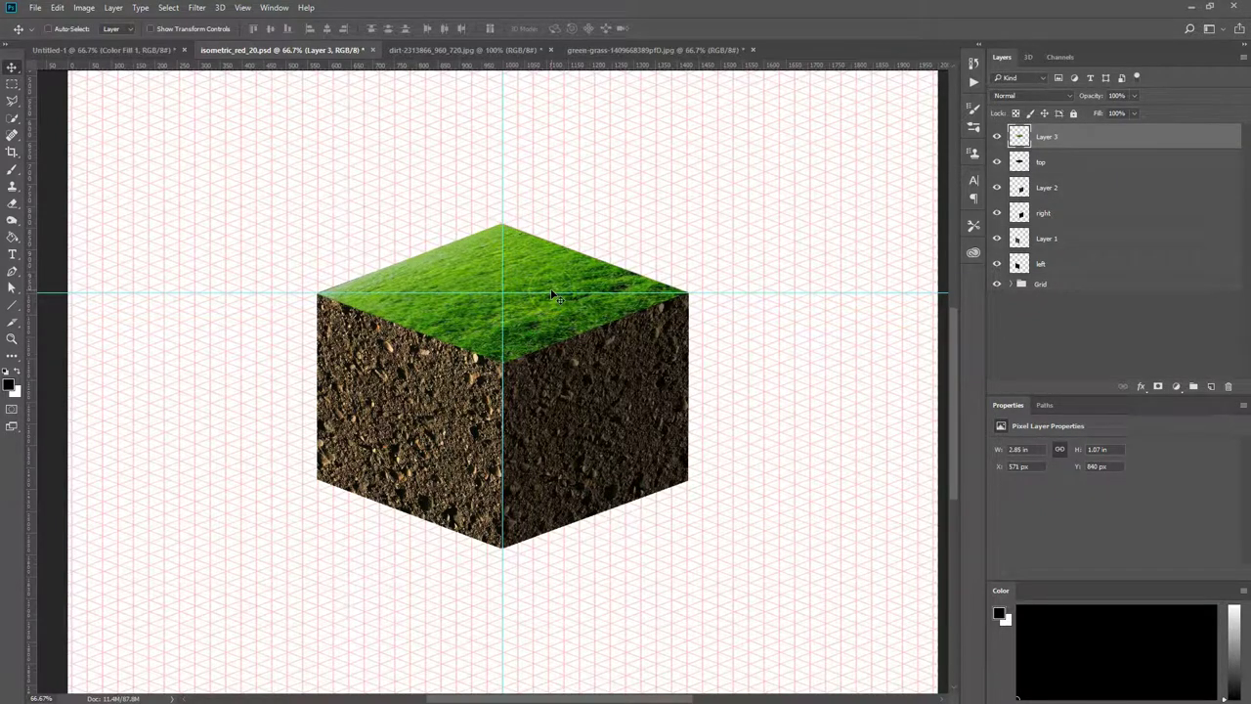
- Enlarge the grass to about 116% so it overhangs the soil edges
{"action": "key", "text": "ctrl+t"}
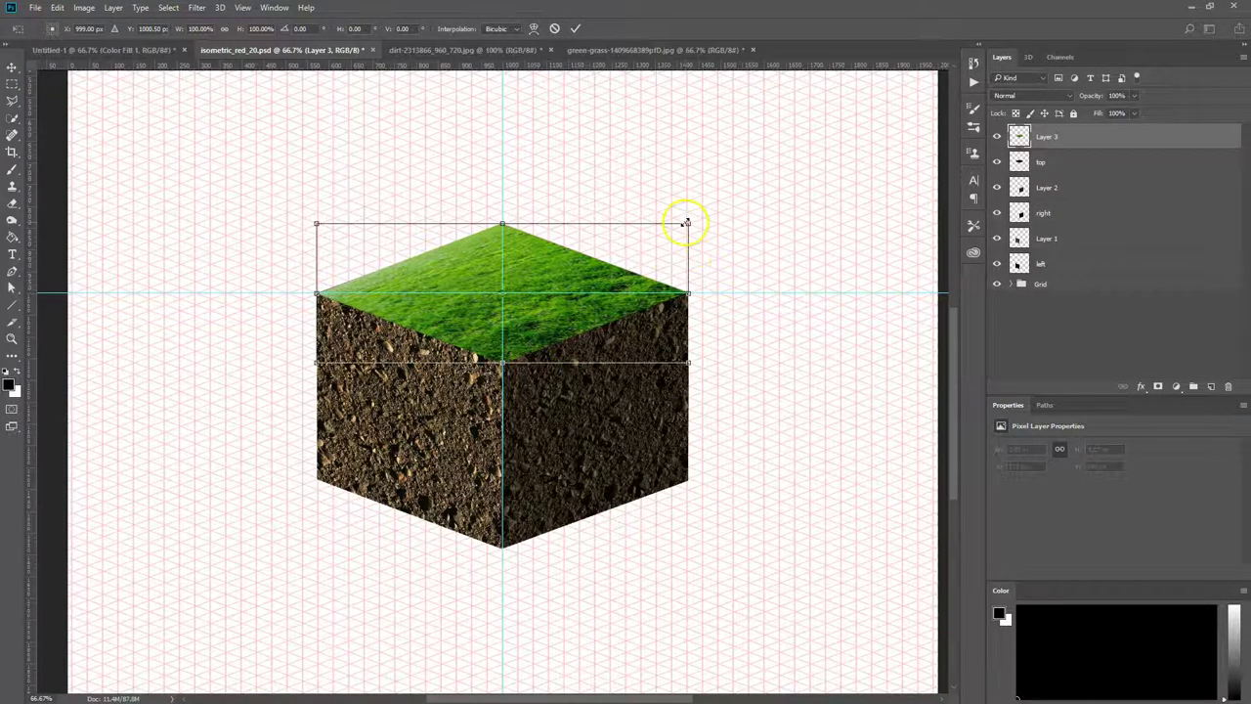
{"action": "left_click_drag", "start_coordinate": [687, 225], "coordinate": [715, 206]}
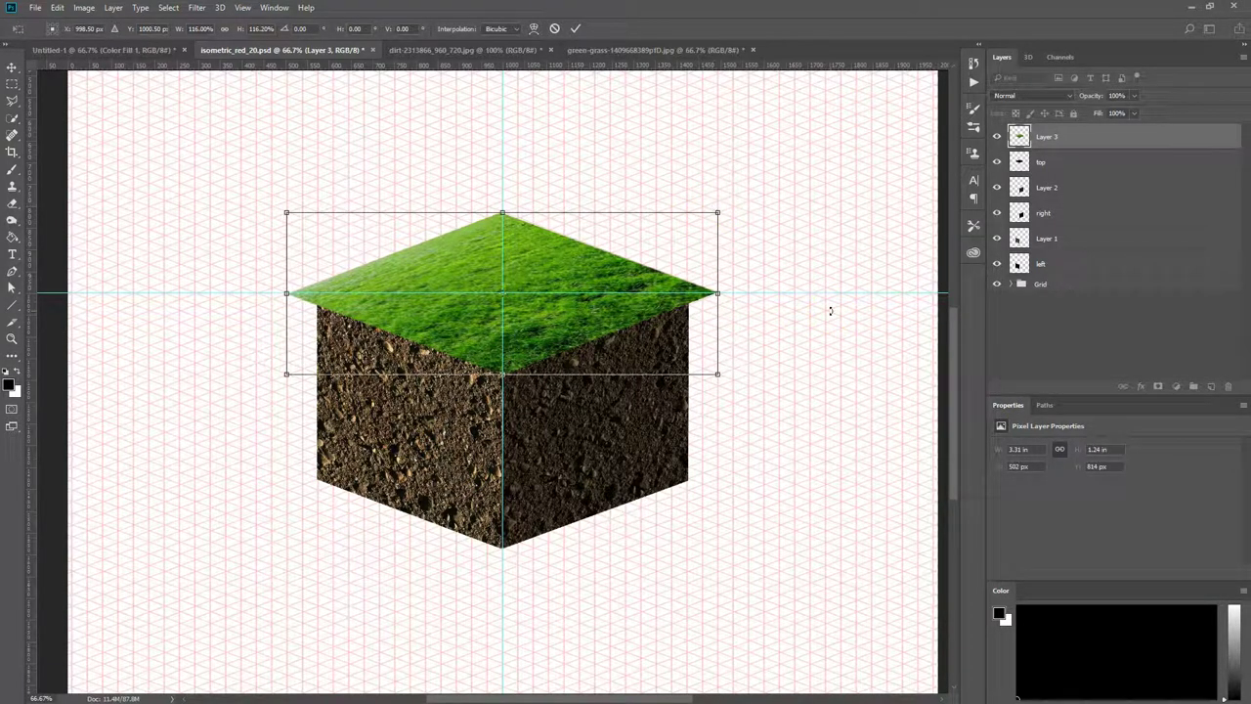
{"action": "key", "text": "Return"}
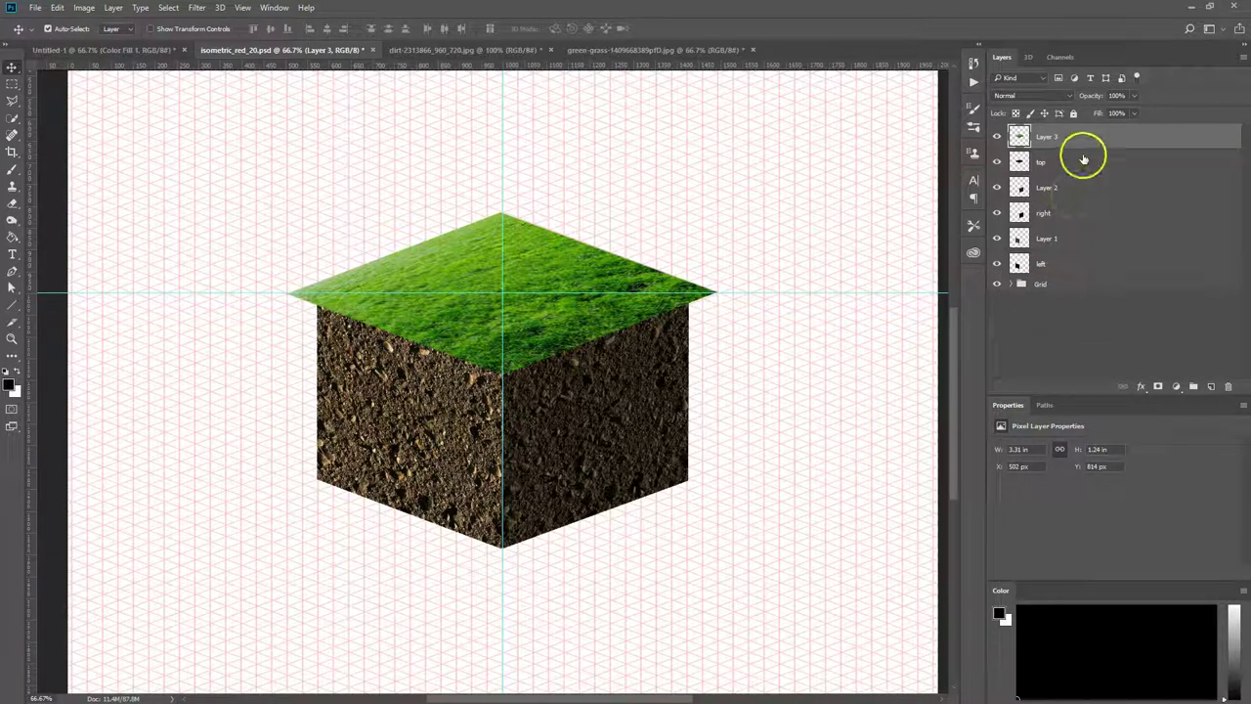
- Load the 'top' layer's shape as a selection and add it as a layer mask on Layer 3
{"action": "left_click_drag", "start_coordinate": [1080, 159], "coordinate": [1019, 172]}
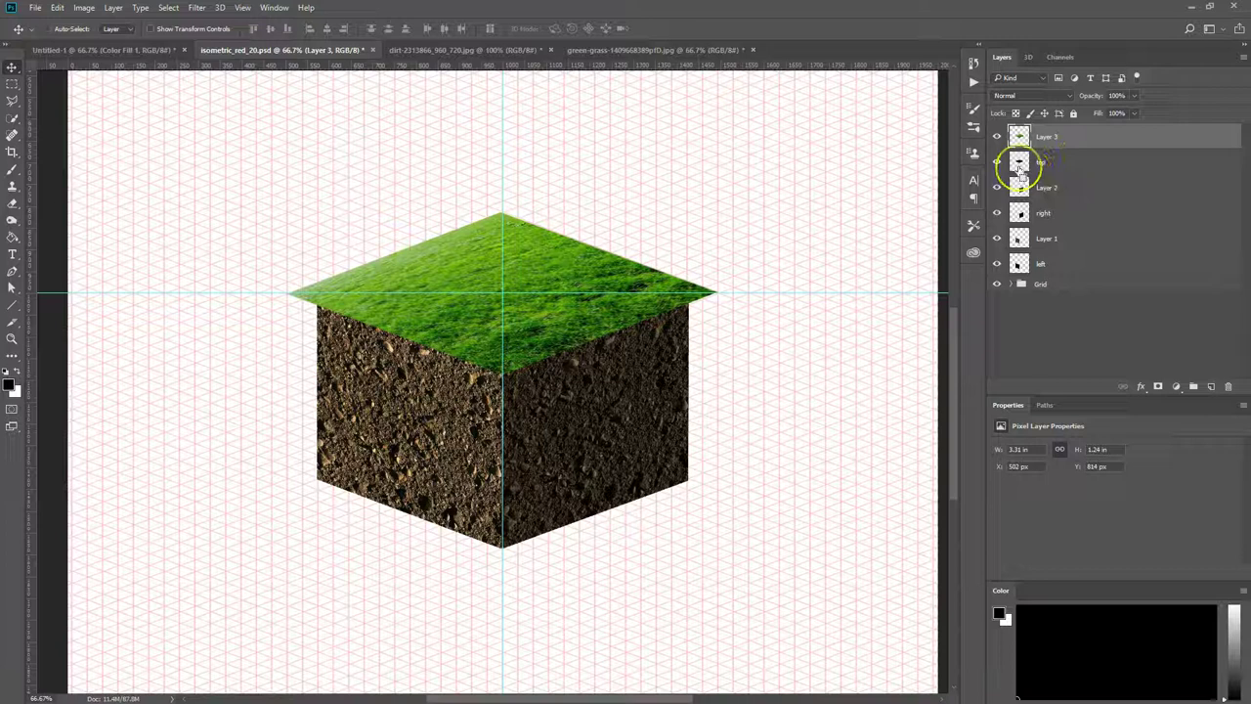
{"action": "left_click", "coordinate": [1019, 166], "text": "ctrl"}
{"action": "left_click", "coordinate": [1079, 136]}
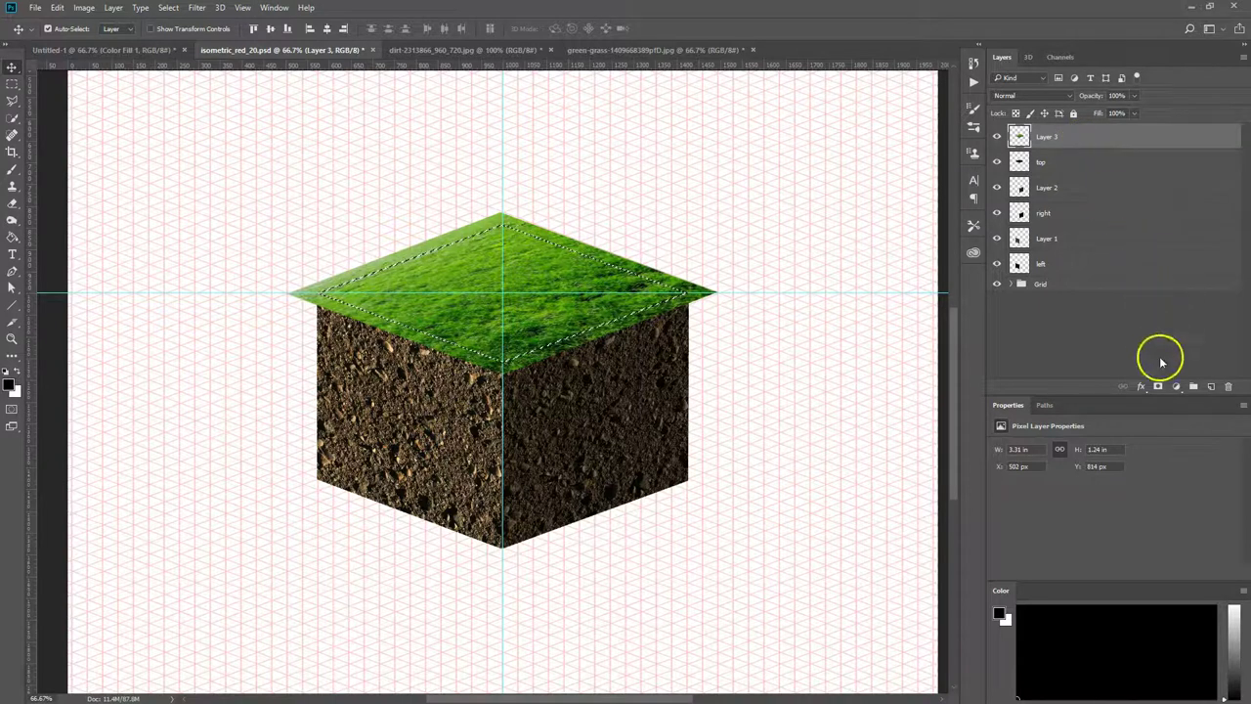
{"action": "left_click", "coordinate": [1158, 389]}
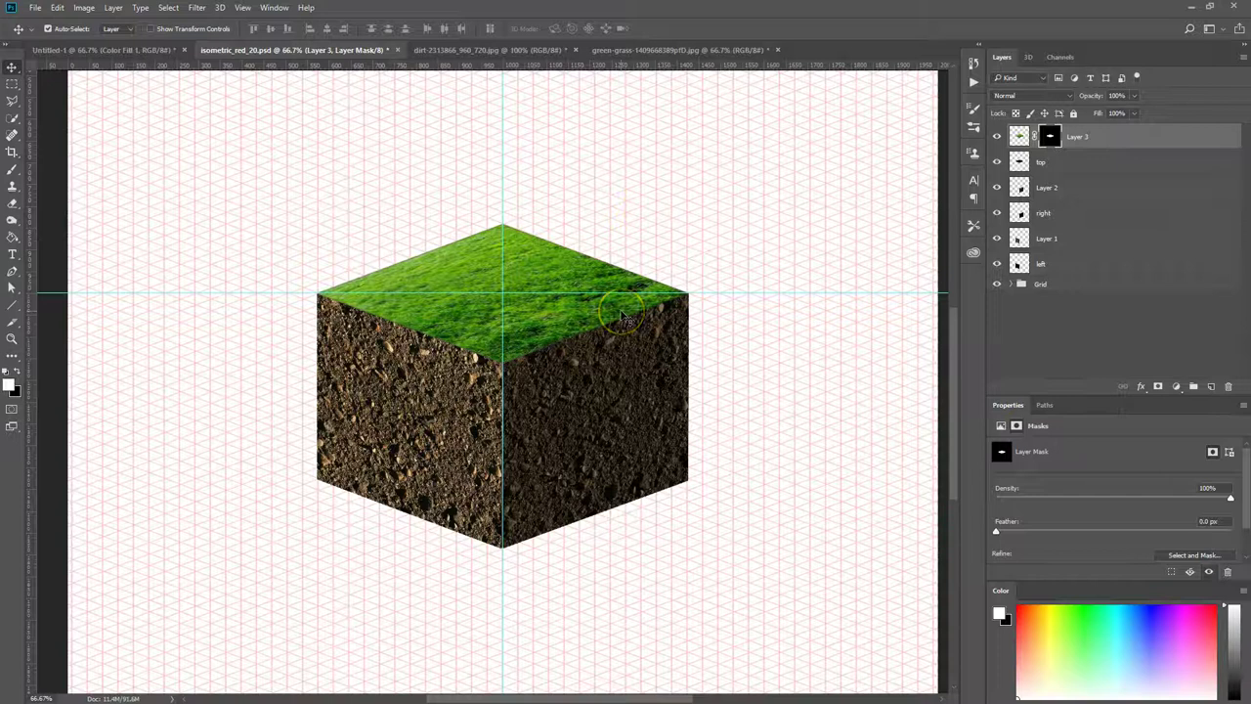
- Choose the Hard Round brush with a flattened tip of about 16% roundness, sized 80 px
{"action": "key", "text": "b"}
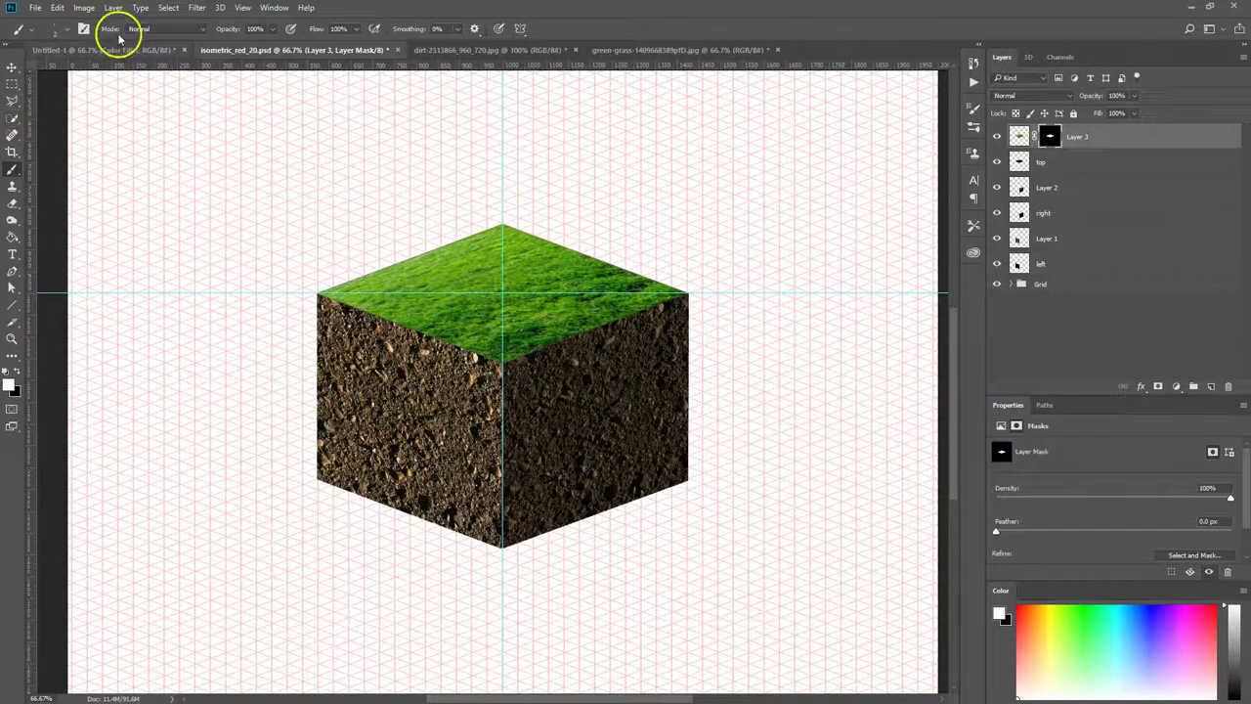
{"action": "left_click", "coordinate": [56, 30]}
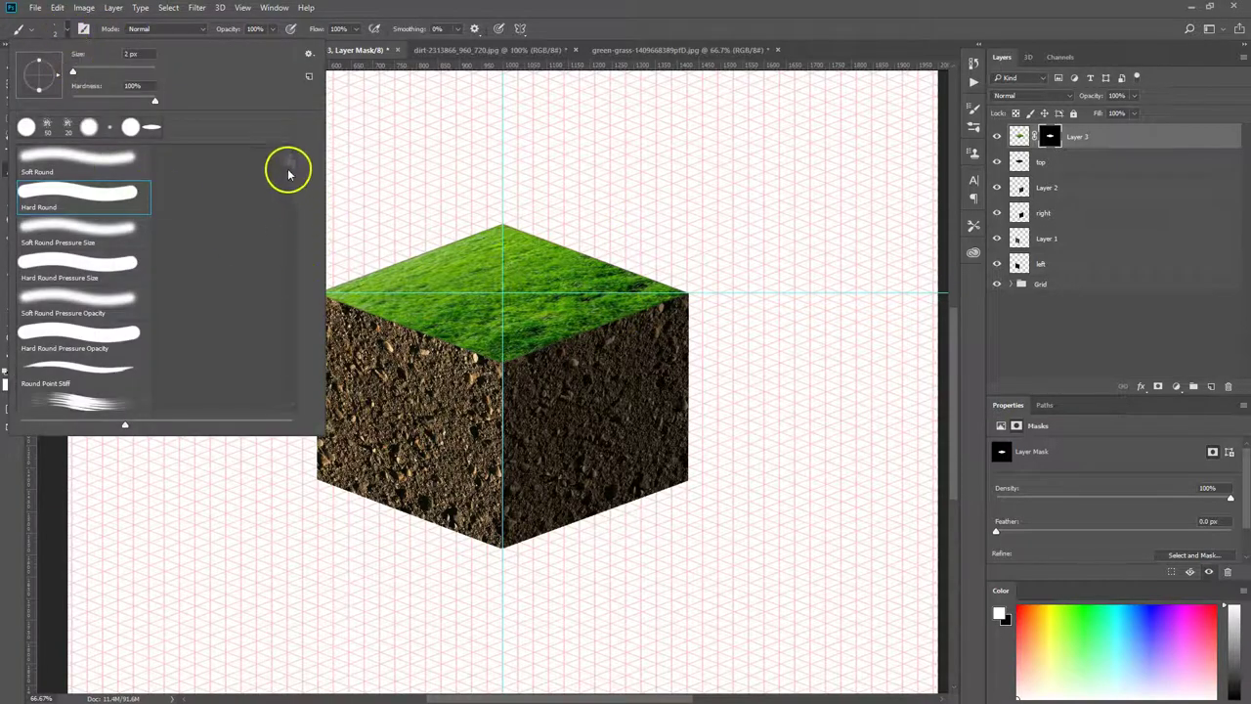
{"action": "mouse_move", "coordinate": [293, 168]}
{"action": "left_mouse_down"}
{"action": "mouse_move", "coordinate": [299, 182]}
{"action": "mouse_move", "coordinate": [299, 137]}
{"action": "left_mouse_up"}
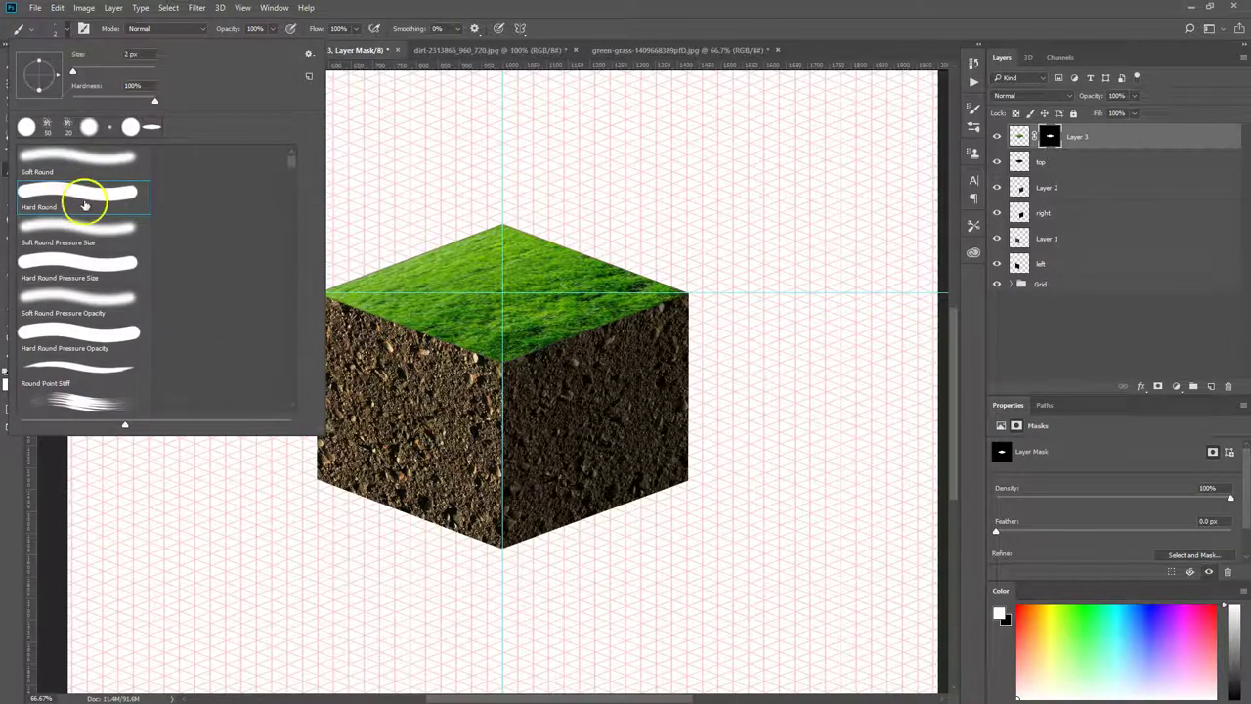
{"action": "left_click", "coordinate": [59, 31]}
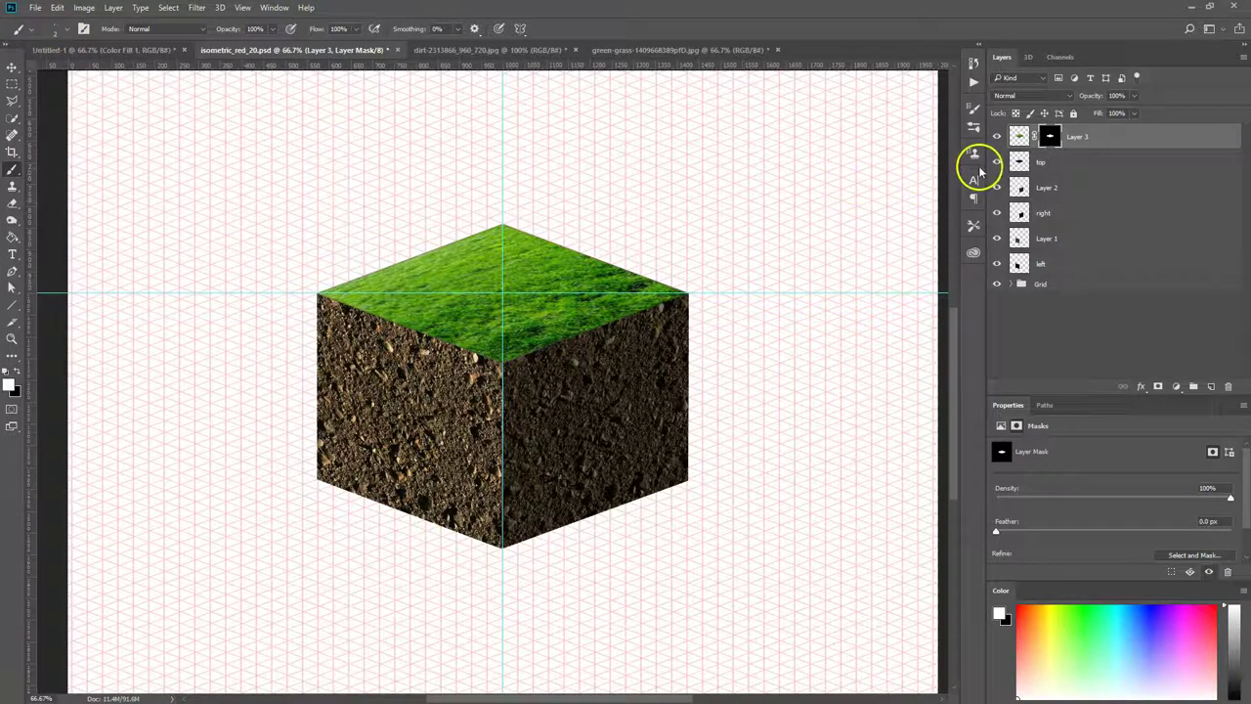
{"action": "left_click", "coordinate": [974, 127]}
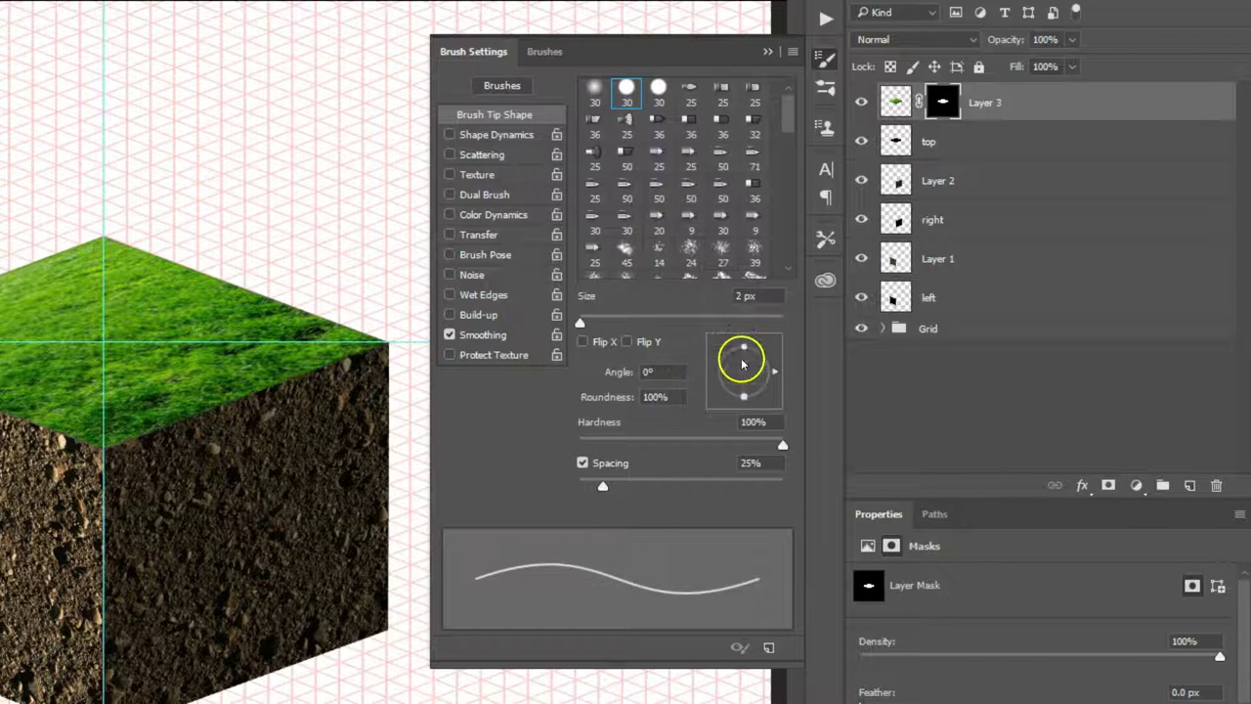
{"action": "left_click_drag", "start_coordinate": [745, 354], "coordinate": [745, 369]}
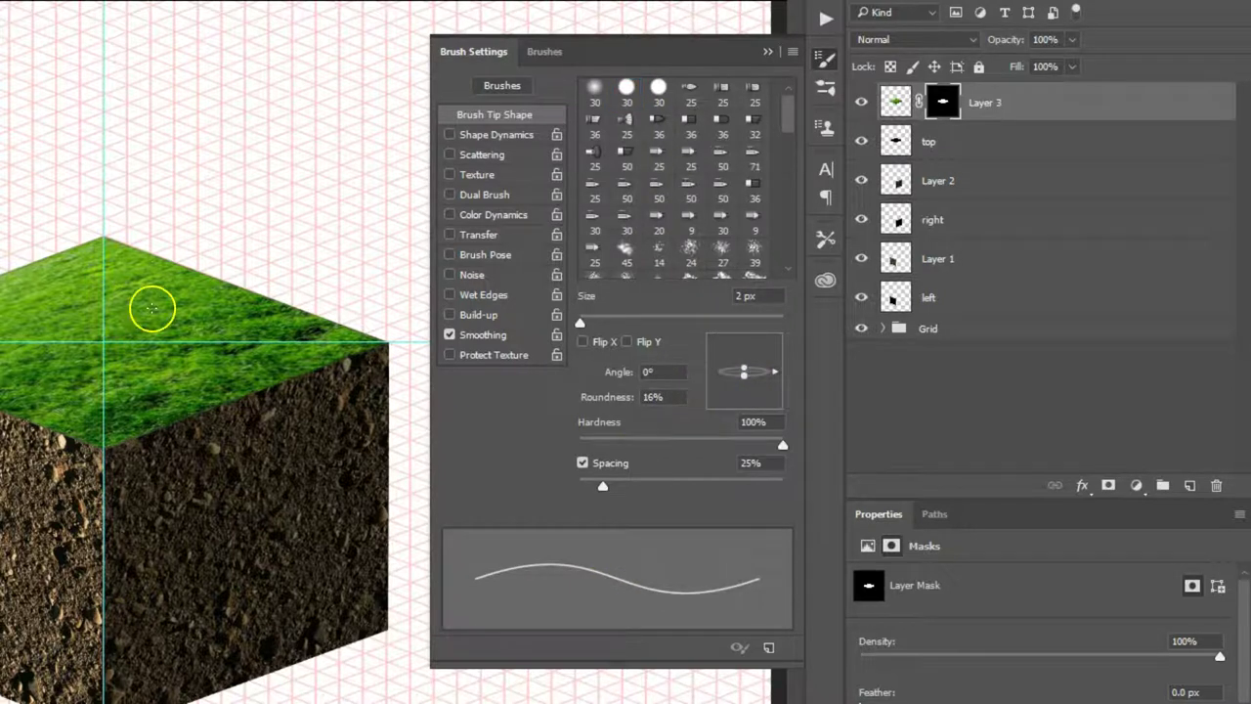
{"action": "key", "text": "bracketright"}
{"action": "key", "text": "bracketright"}
{"action": "key", "text": "bracketright"}
{"action": "key", "text": "bracketright"}
{"action": "key", "text": "bracketright"}
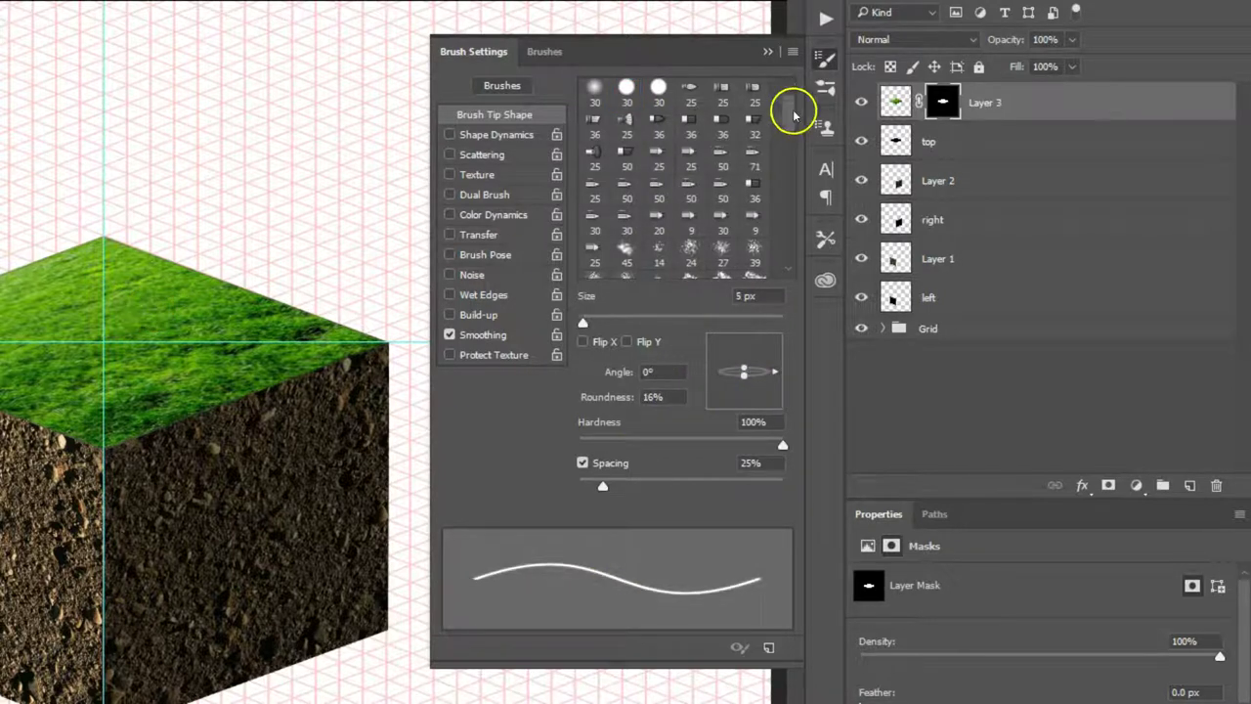
{"action": "key", "text": "bracketright"}
{"action": "key", "text": "bracketright"}
{"action": "key", "text": "bracketright"}
{"action": "key", "text": "bracketright"}
{"action": "key", "text": "bracketright"}
{"action": "key", "text": "bracketright"}
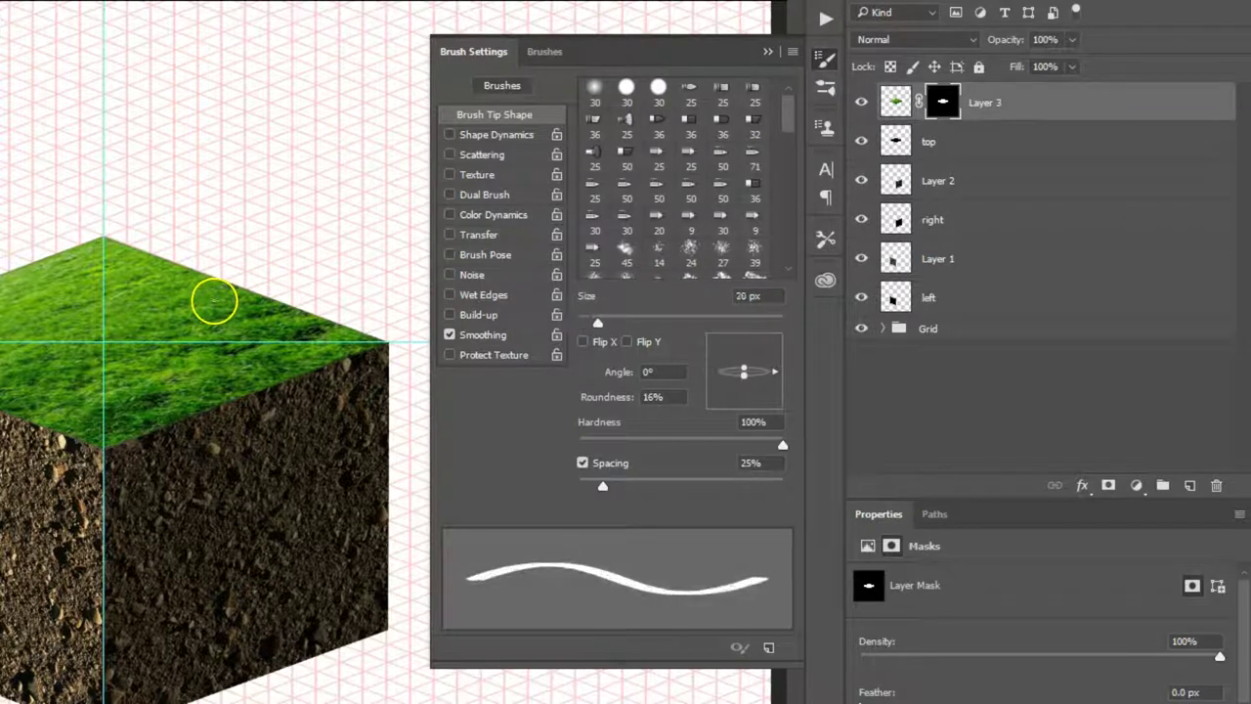
{"action": "key", "text": "bracketright"}
{"action": "key", "text": "bracketright"}
{"action": "key", "text": "bracketright"}
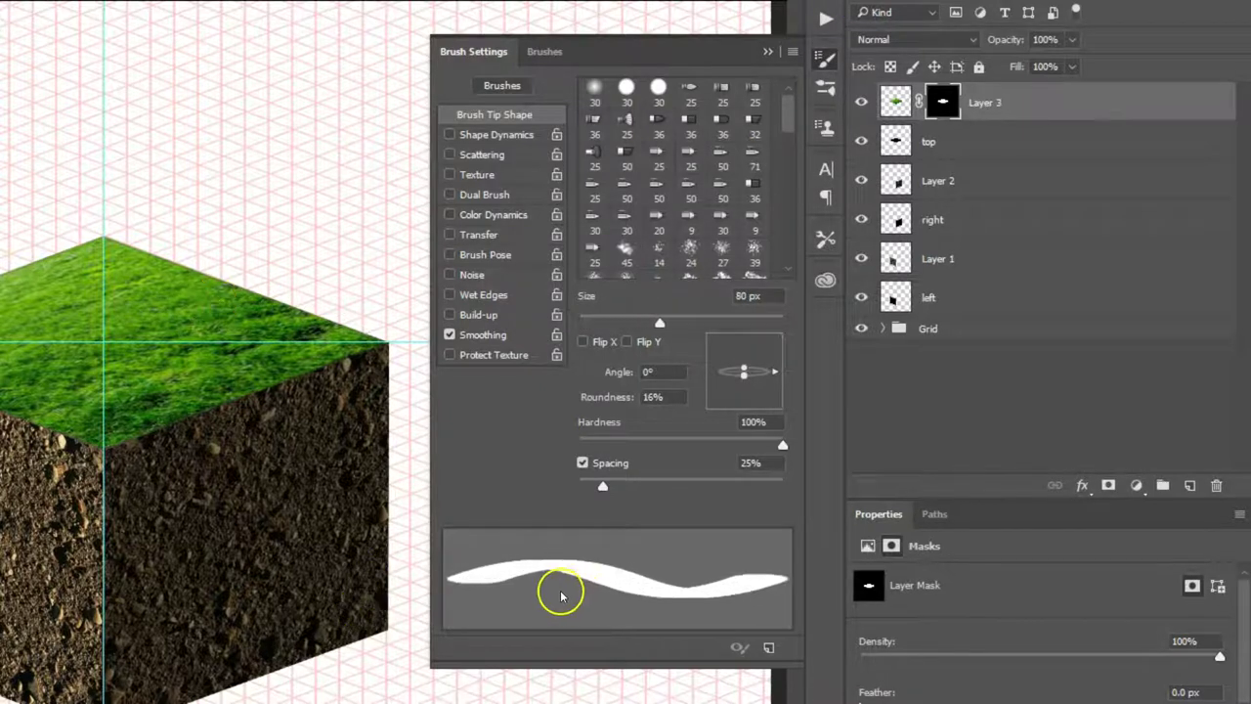
- Enable Shape Dynamics with 23% size, 29% angle and 28% roundness jitter
{"action": "left_click", "coordinate": [487, 135]}
{"action": "left_click_drag", "start_coordinate": [578, 108], "coordinate": [626, 106]}
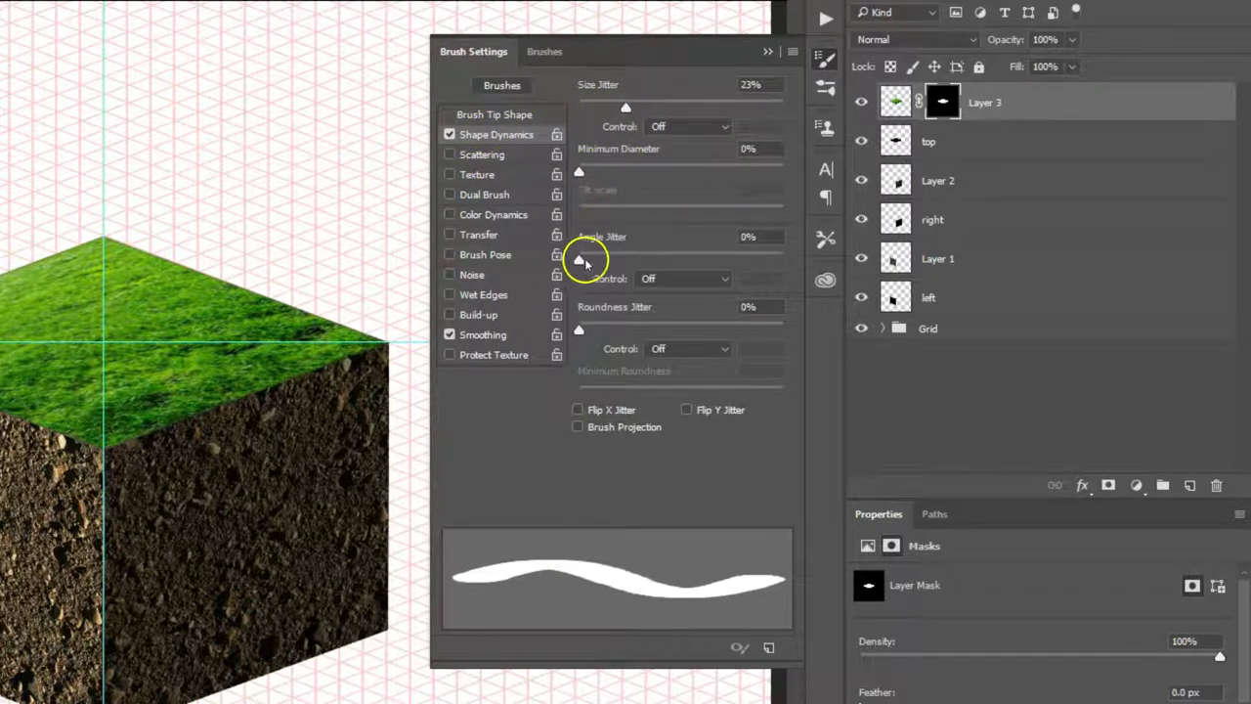
{"action": "left_click_drag", "start_coordinate": [580, 260], "coordinate": [637, 259]}
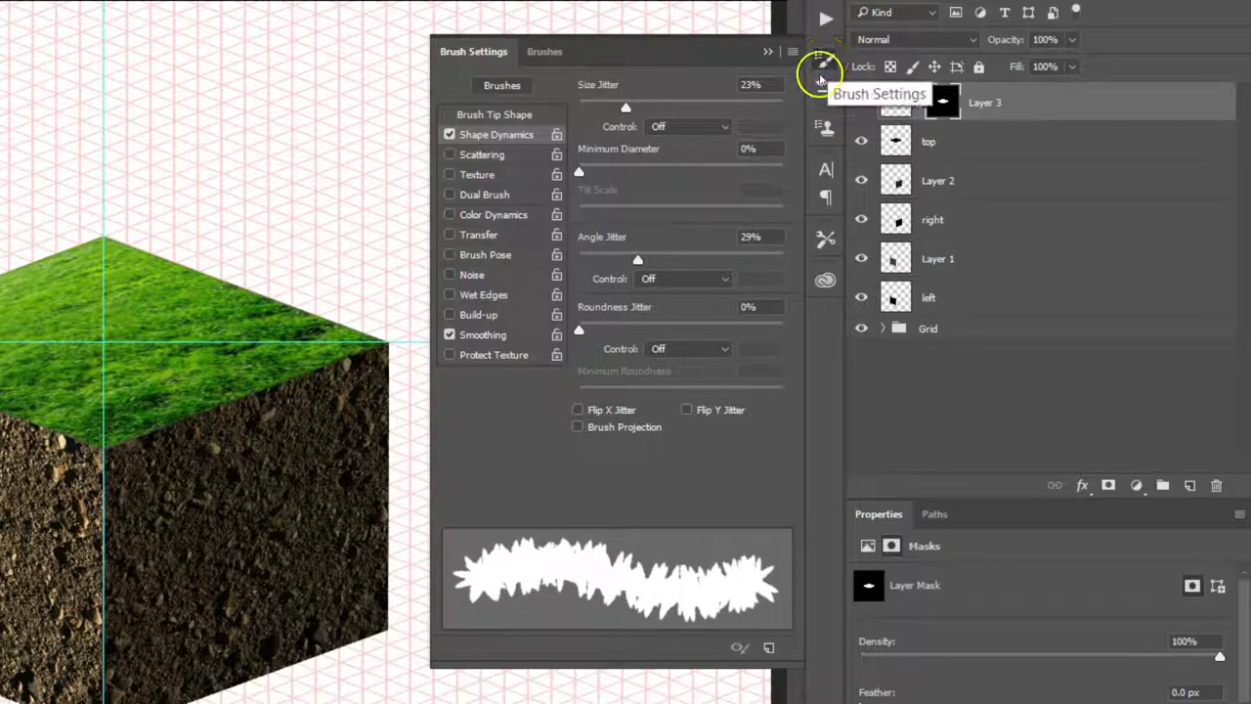
{"action": "left_click_drag", "start_coordinate": [579, 332], "coordinate": [636, 331]}
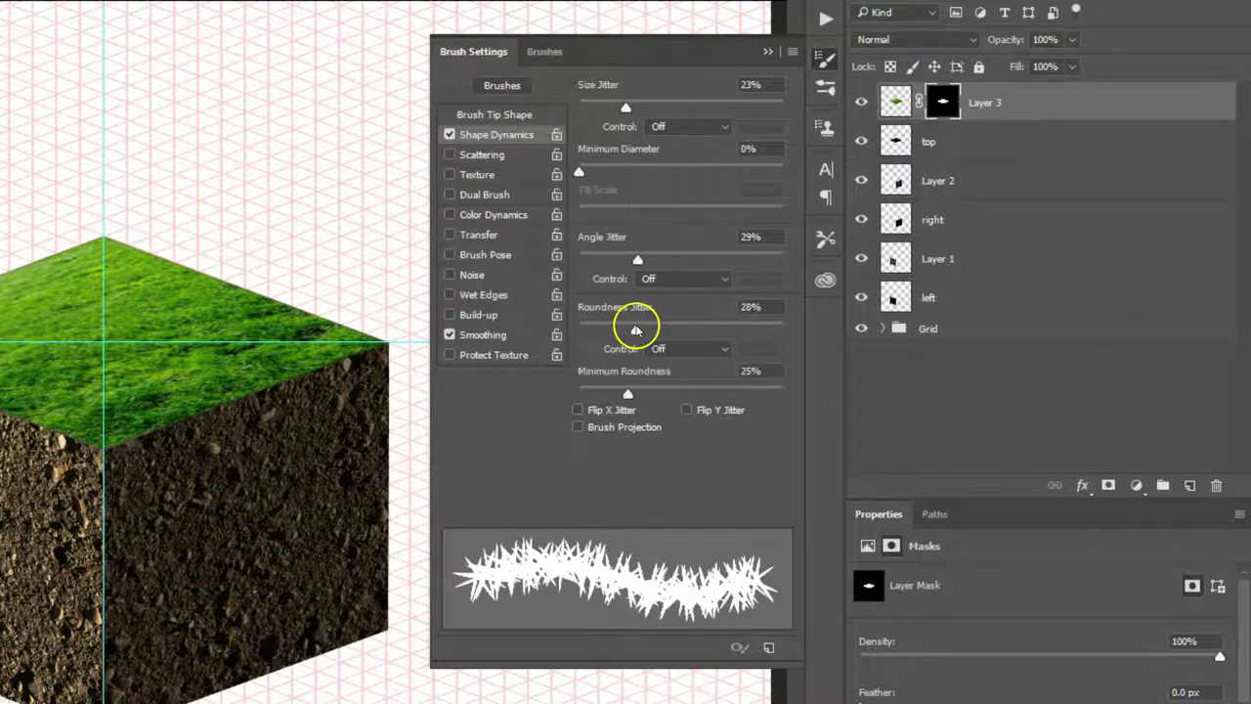
{"action": "left_click", "coordinate": [828, 66]}
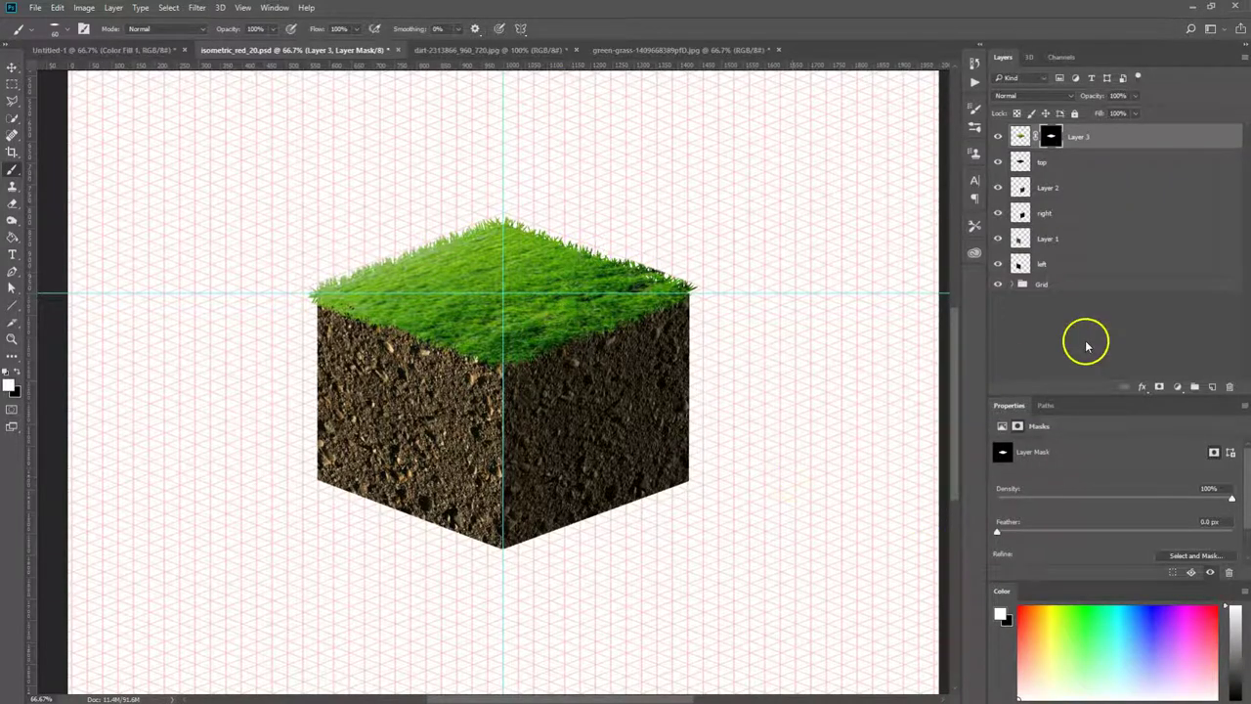
- Add a white-filled Layer 4 above the Grid group, then an empty Layer 5 above it
{"action": "left_click", "coordinate": [1083, 284]}
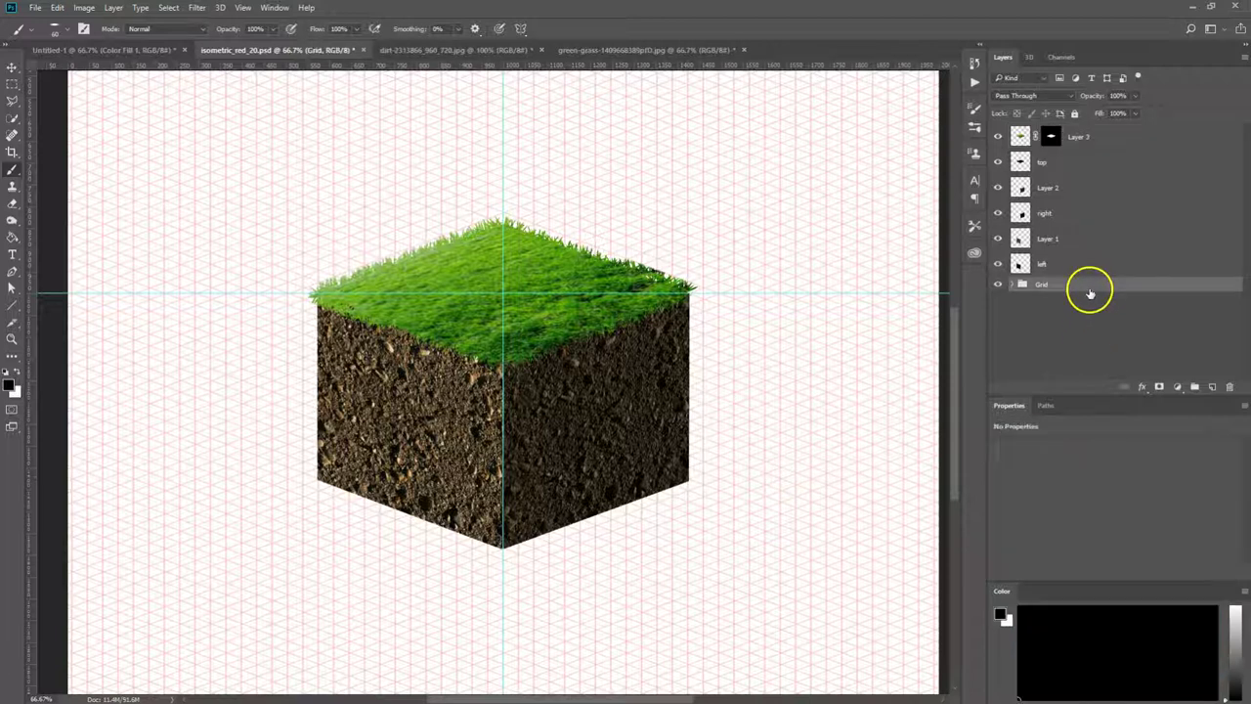
{"action": "left_click", "coordinate": [1212, 388]}
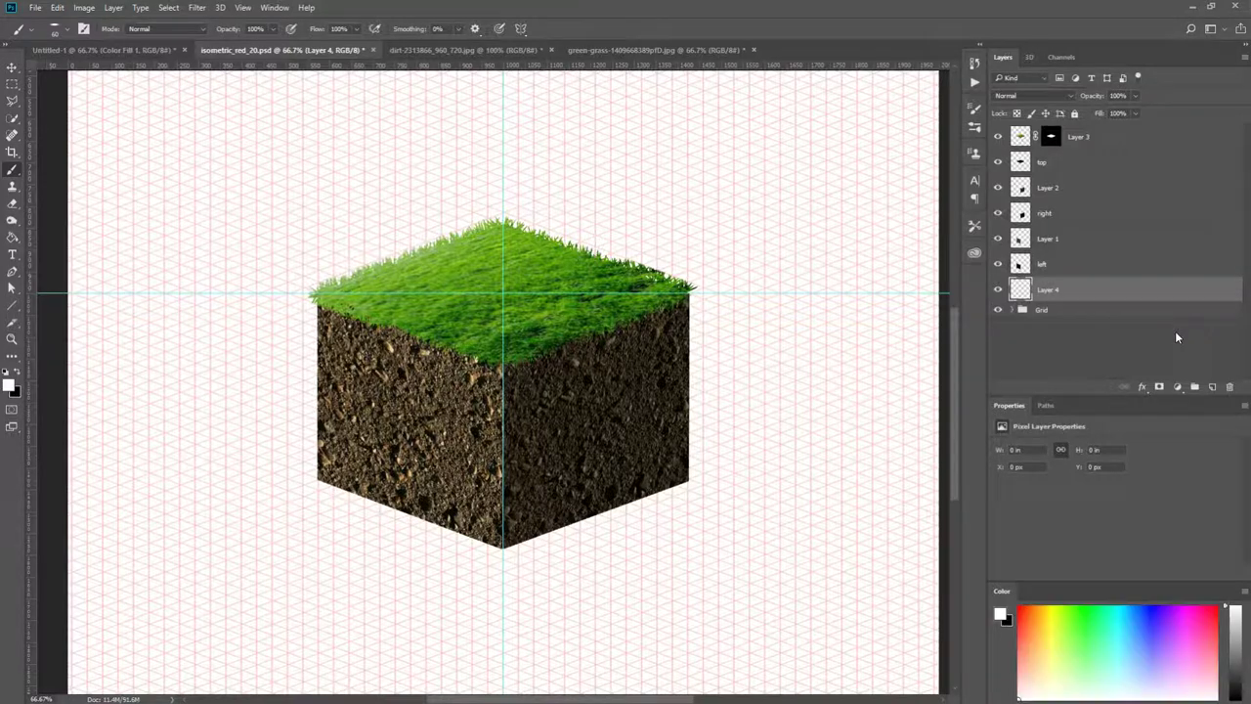
{"action": "key", "text": "x"}
{"action": "key", "text": "shift+BackSpace"}
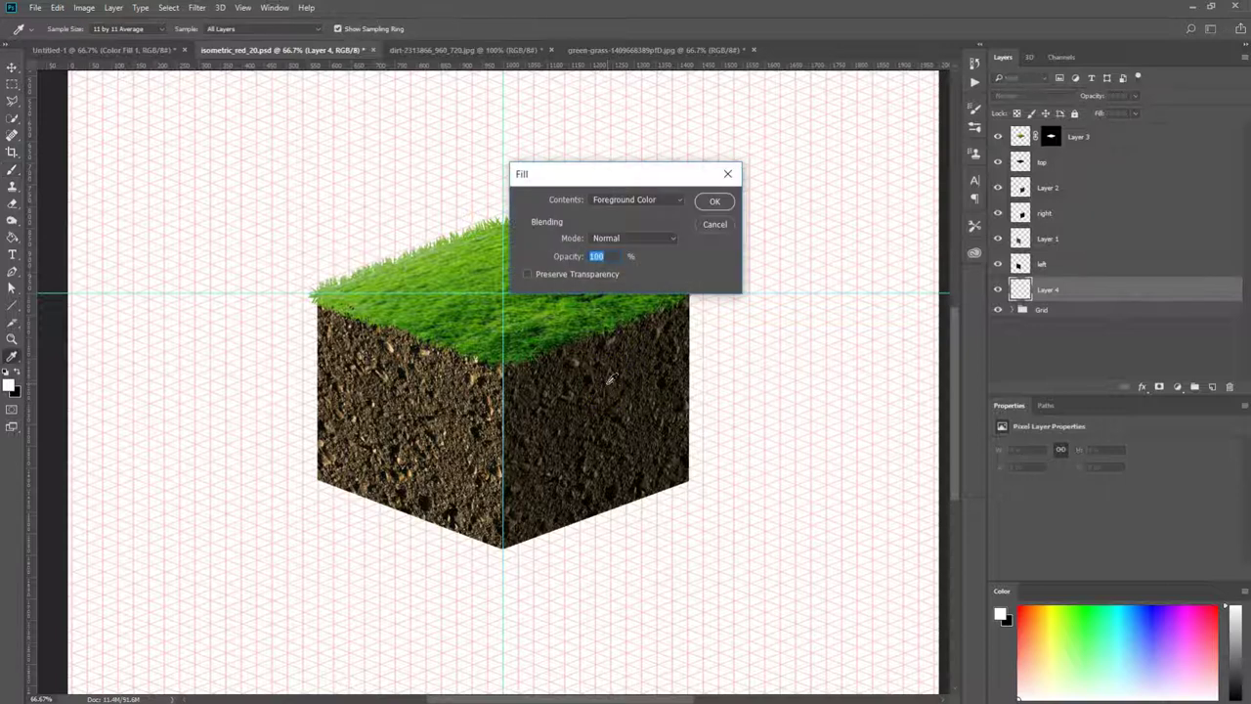
{"action": "key", "text": "Return"}
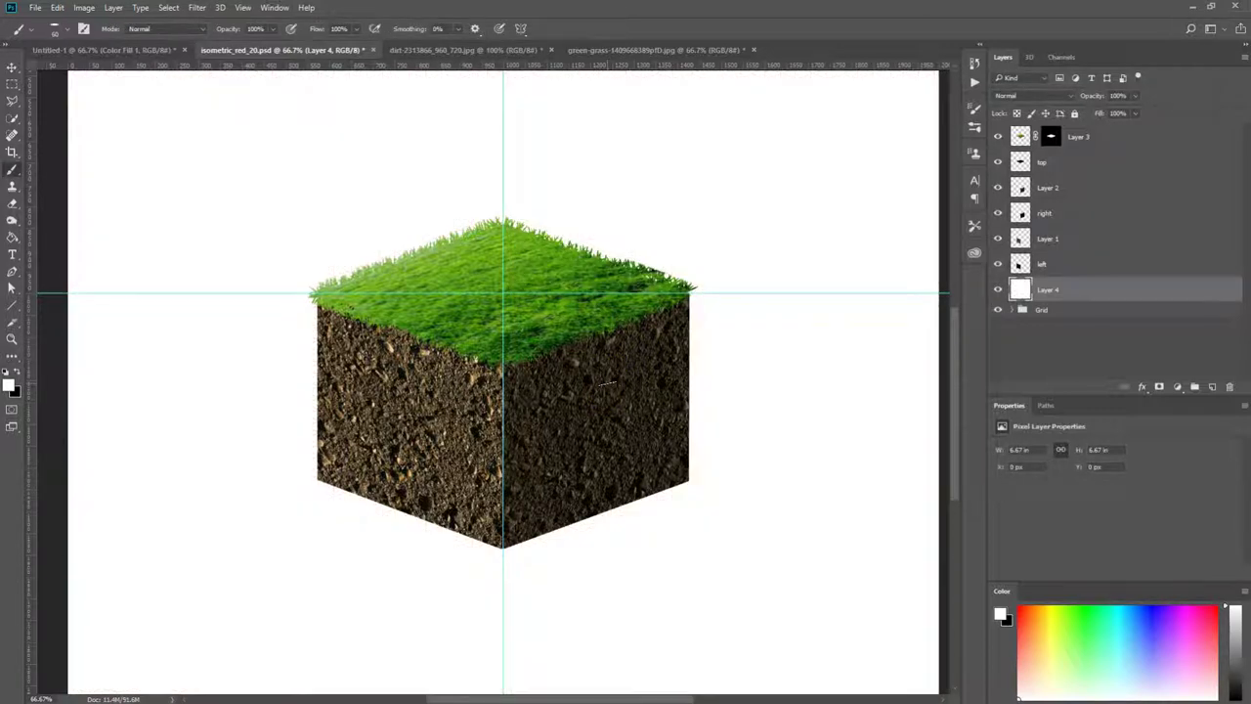
{"action": "left_click", "coordinate": [1212, 389]}
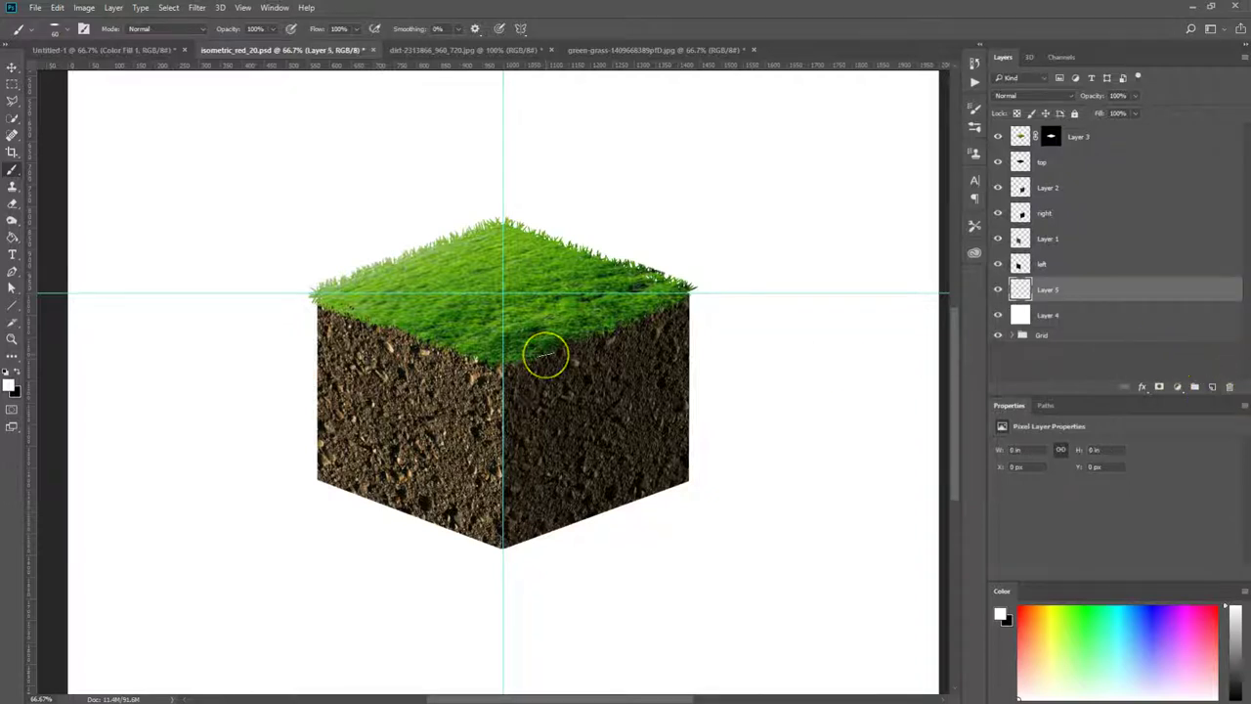
- Using black and the Hard Round Pressure Size brush, draw two straight shadow edges from the cube's corner
{"action": "left_click", "coordinate": [21, 379]}
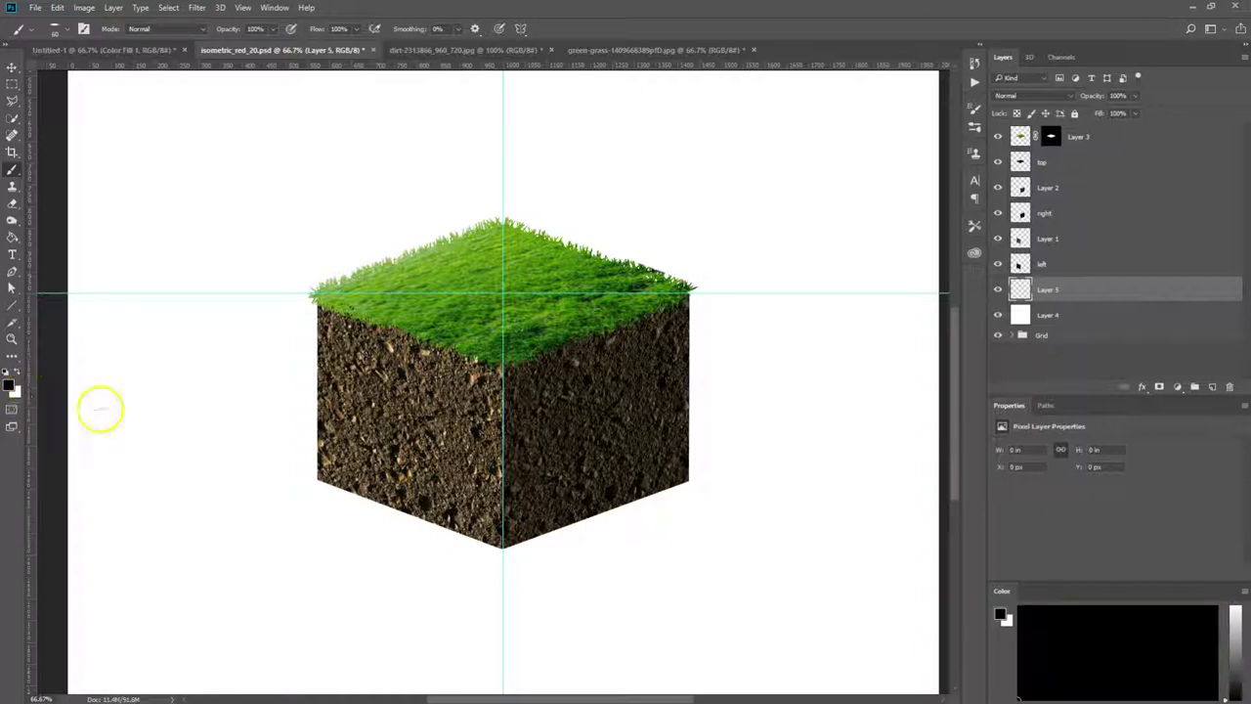
{"action": "left_click", "coordinate": [60, 29]}
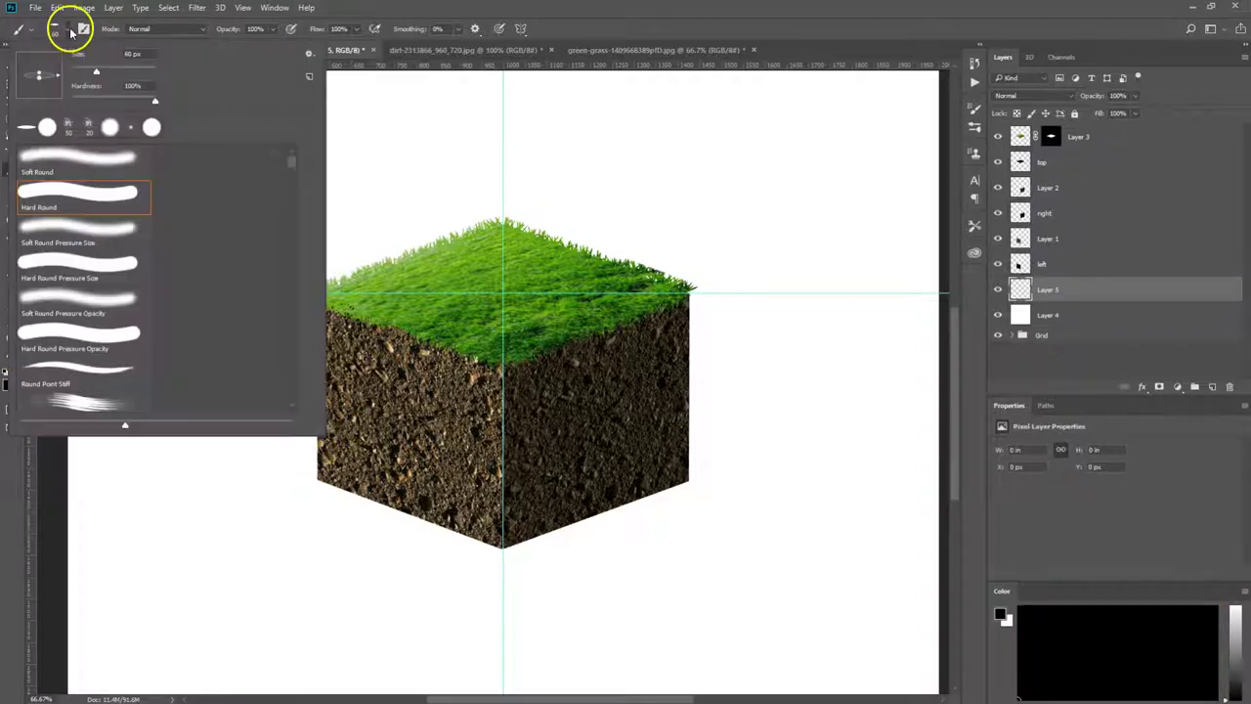
{"action": "left_click", "coordinate": [73, 256]}
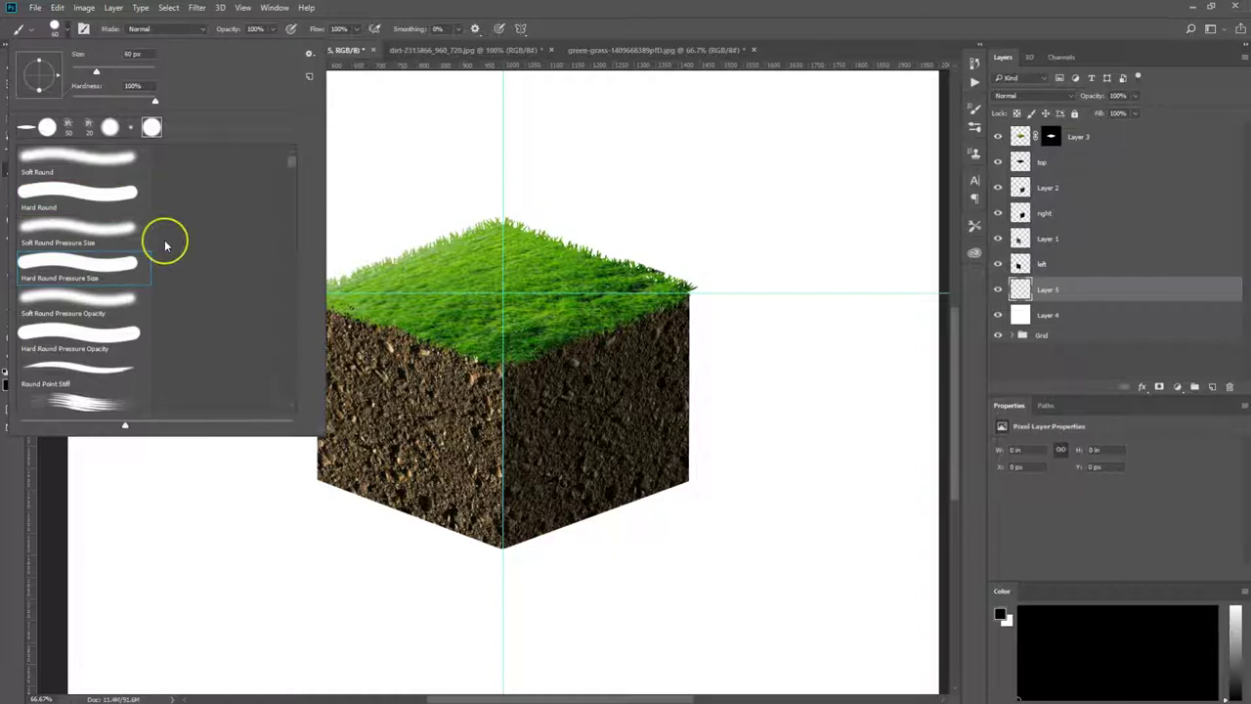
{"action": "key", "text": "Return"}
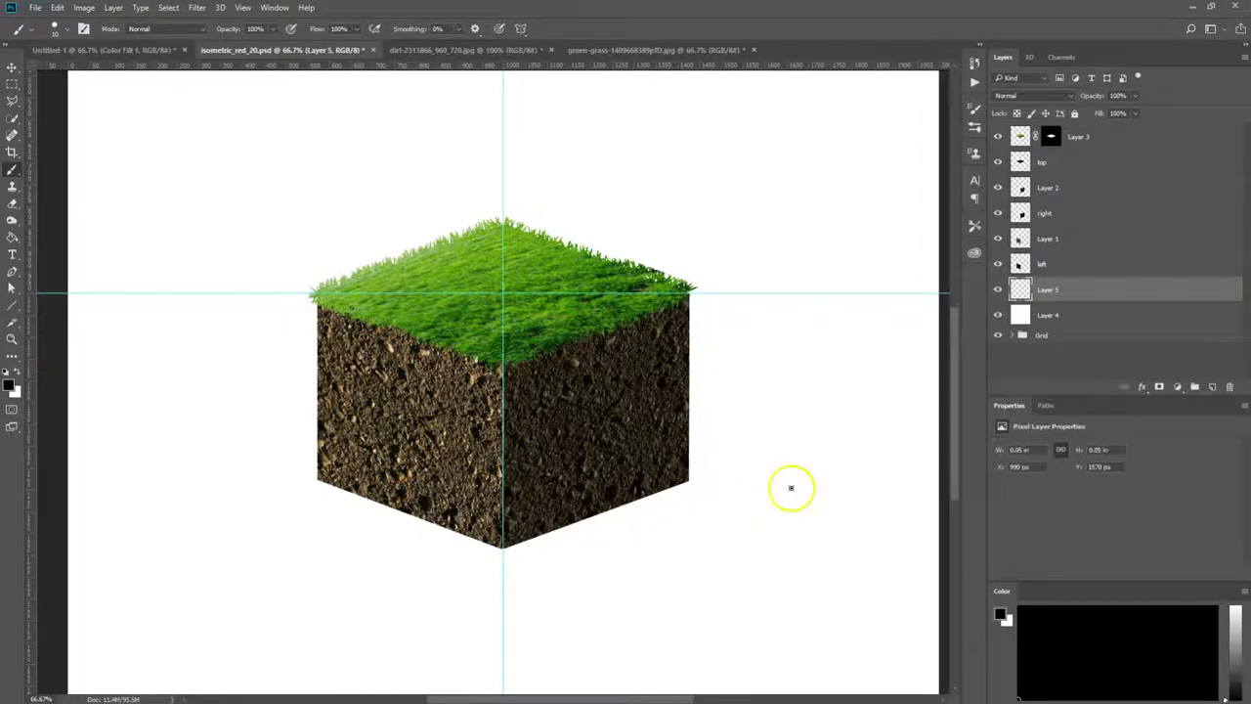
{"action": "left_click", "coordinate": [856, 482], "text": "shift"}
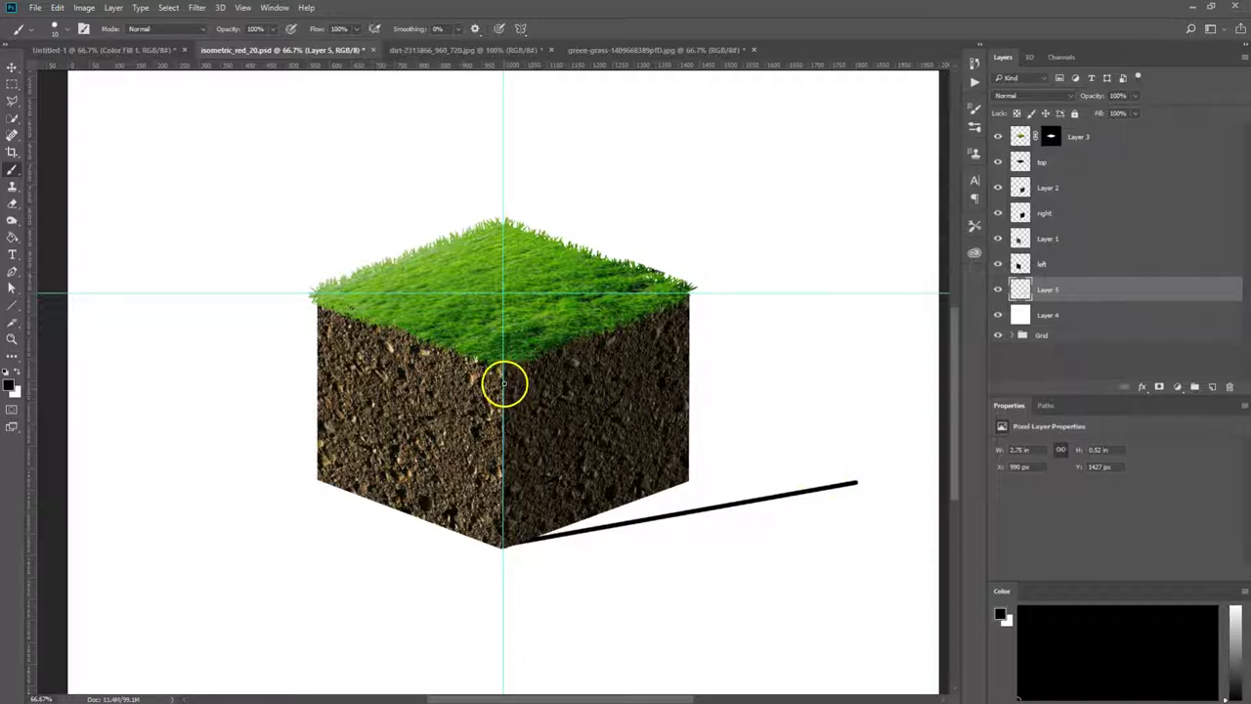
{"action": "left_click", "coordinate": [503, 374], "text": "shift"}
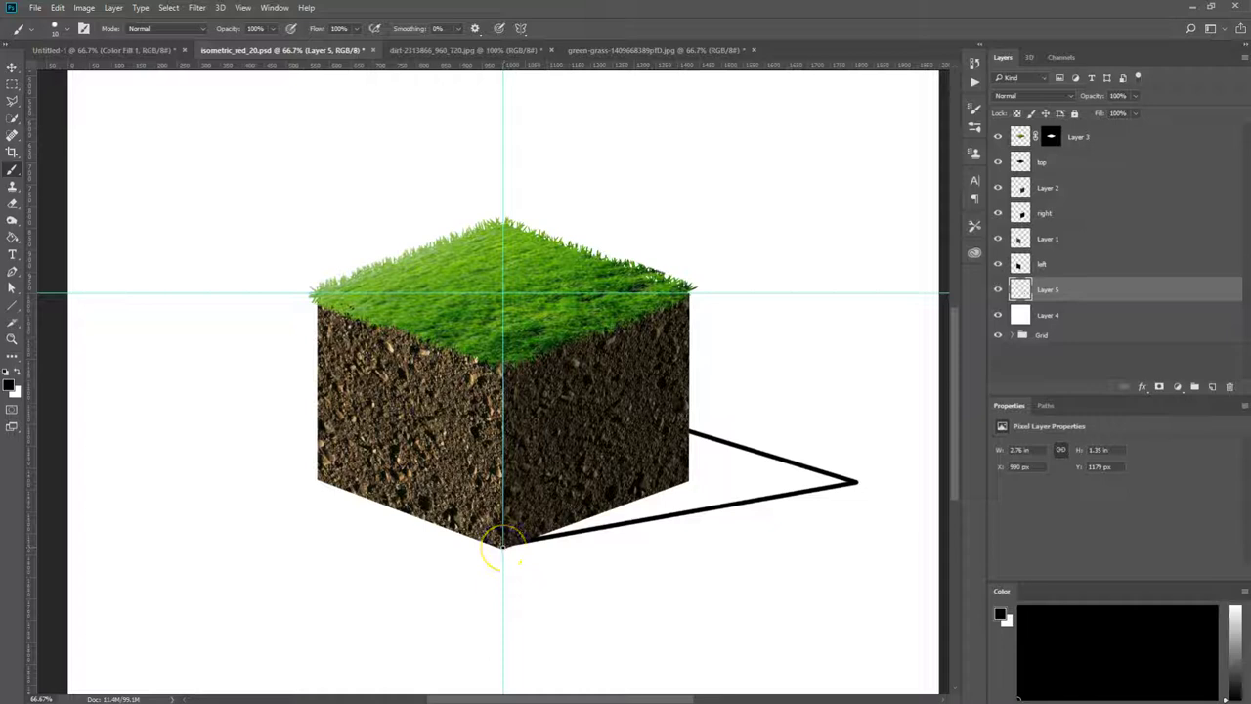
- Paint-bucket the shadow triangle solid black, then zoom out to the whole canvas
{"action": "key", "text": "g"}
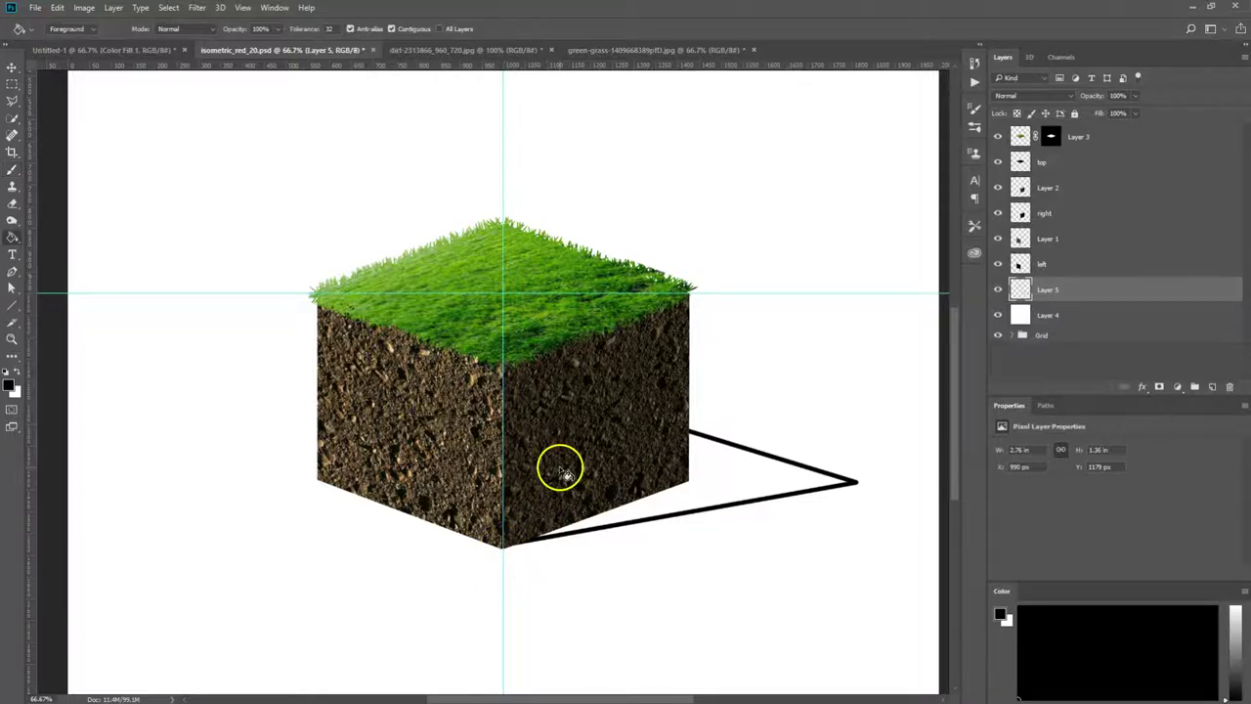
{"action": "left_click", "coordinate": [741, 484]}
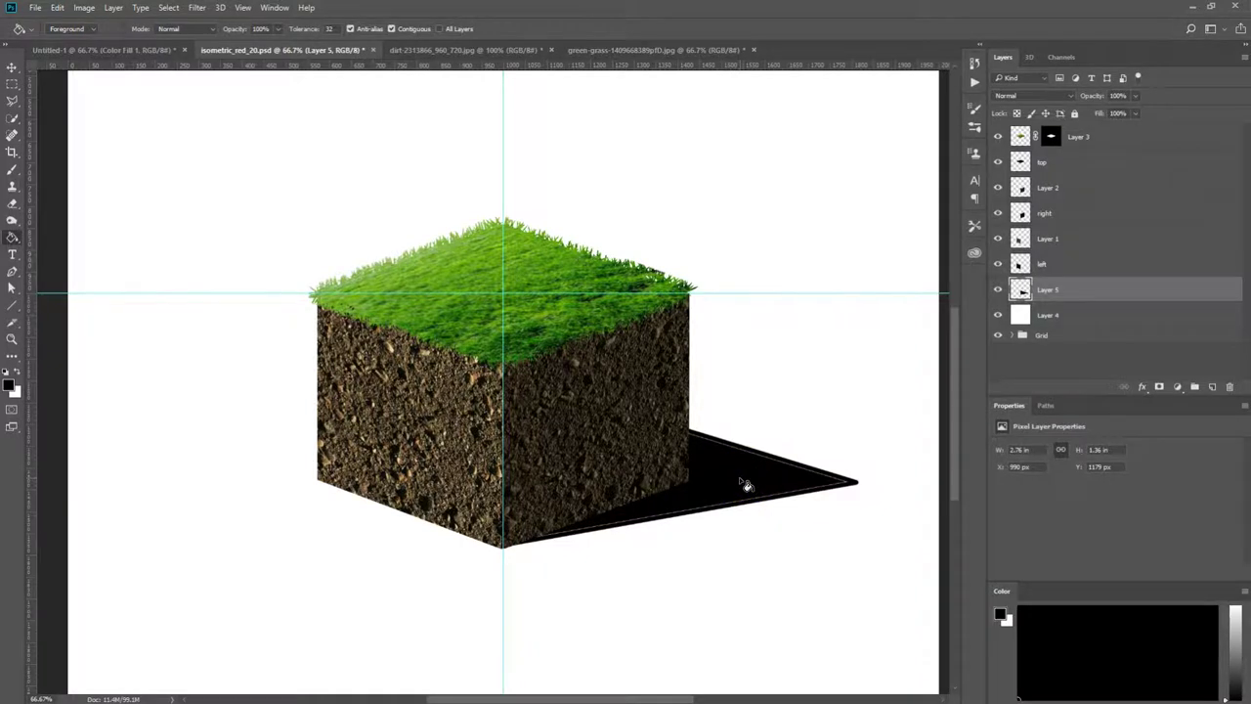
{"action": "key", "text": "ctrl+minus"}
{"action": "key", "text": "ctrl+minus"}
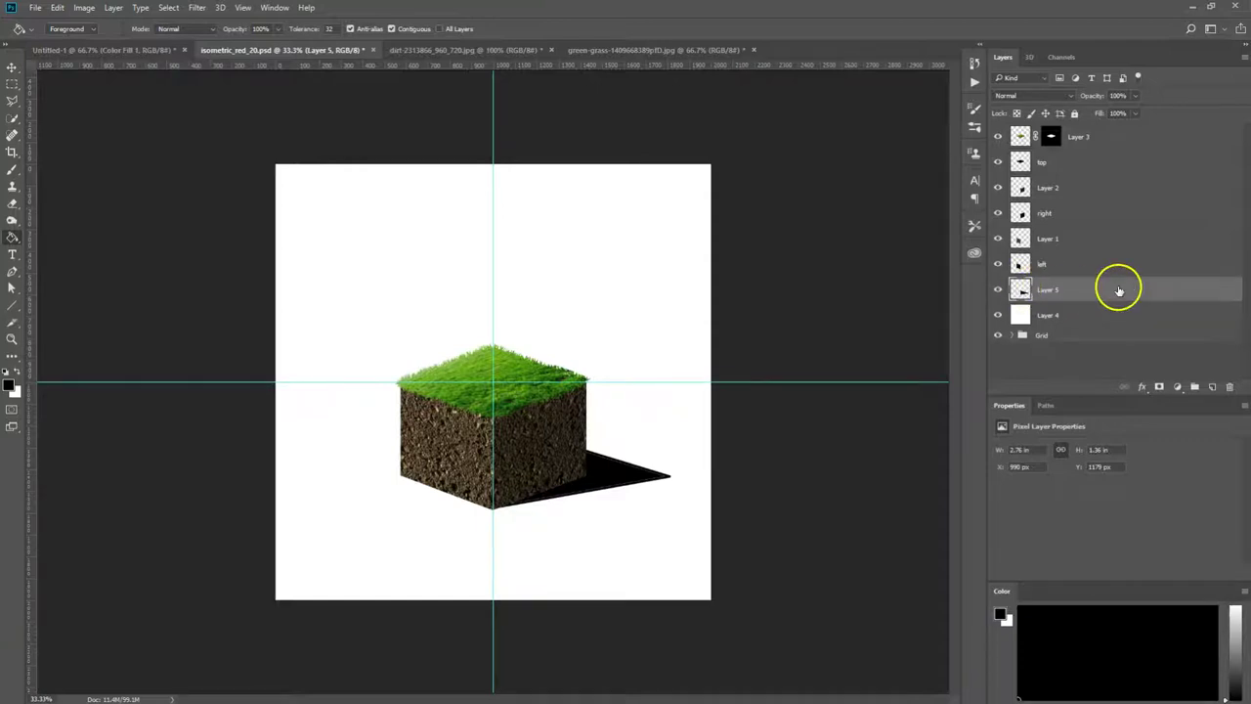
- Soften the black shadow with a 23.5 px Gaussian Blur
{"action": "left_click", "coordinate": [199, 9]}
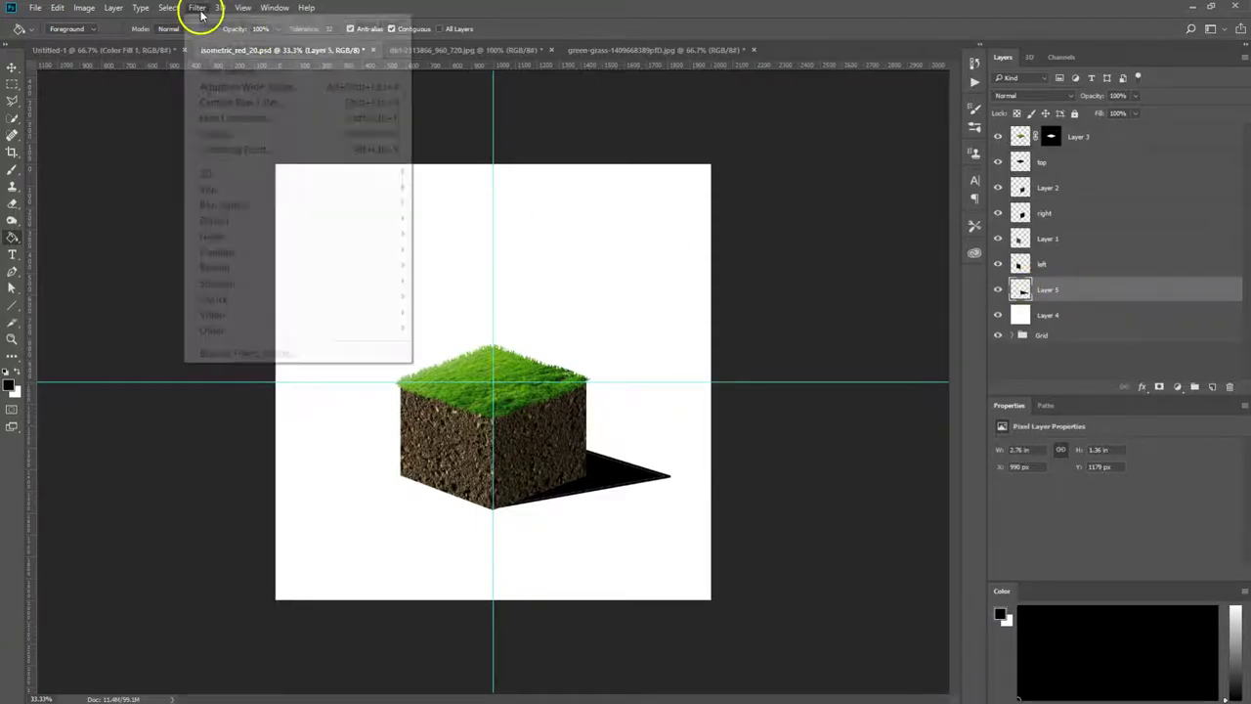
{"action": "mouse_move", "coordinate": [210, 189]}
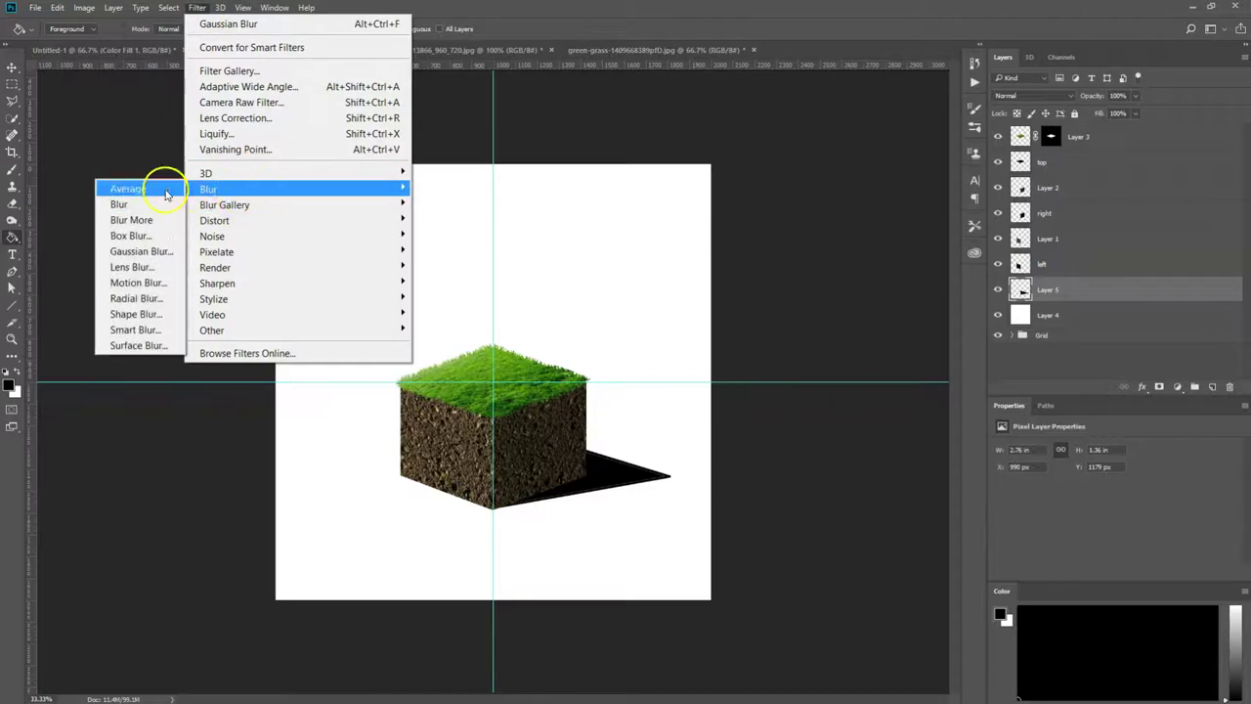
{"action": "left_click", "coordinate": [142, 251]}
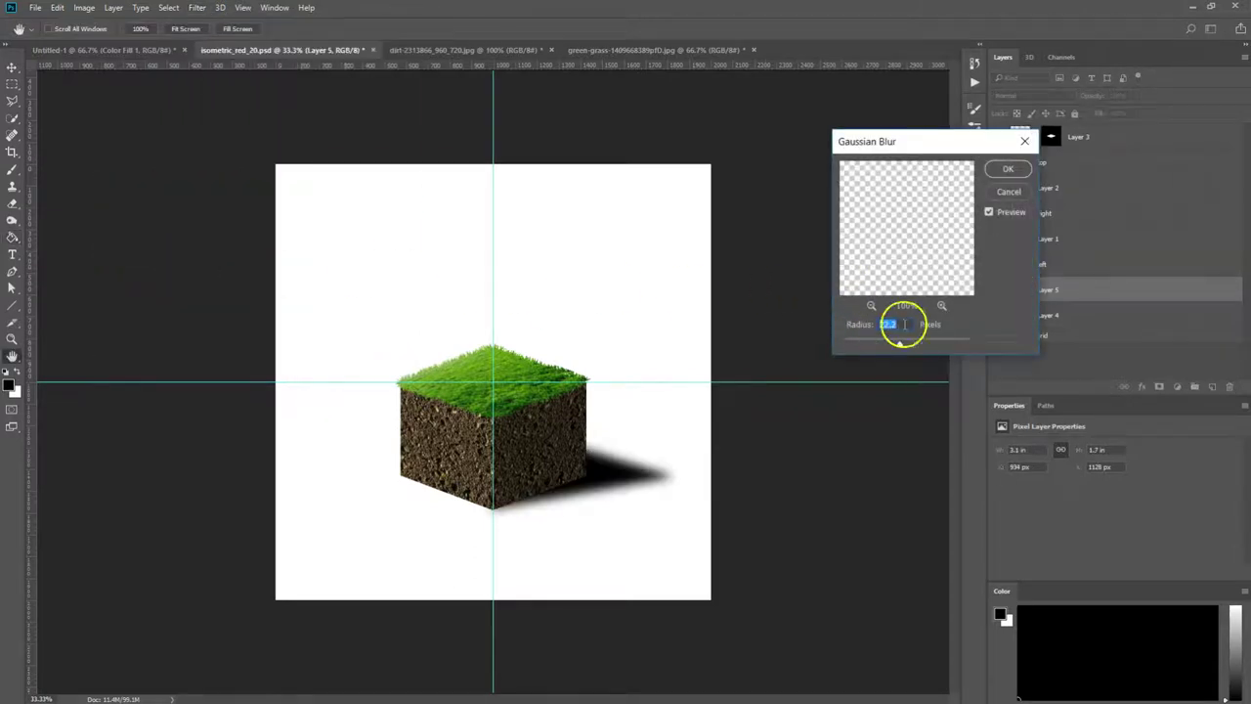
{"action": "mouse_move", "coordinate": [900, 337]}
{"action": "left_mouse_down"}
{"action": "mouse_move", "coordinate": [889, 348]}
{"action": "mouse_move", "coordinate": [901, 348]}
{"action": "left_mouse_up"}
{"action": "left_click", "coordinate": [1010, 170]}
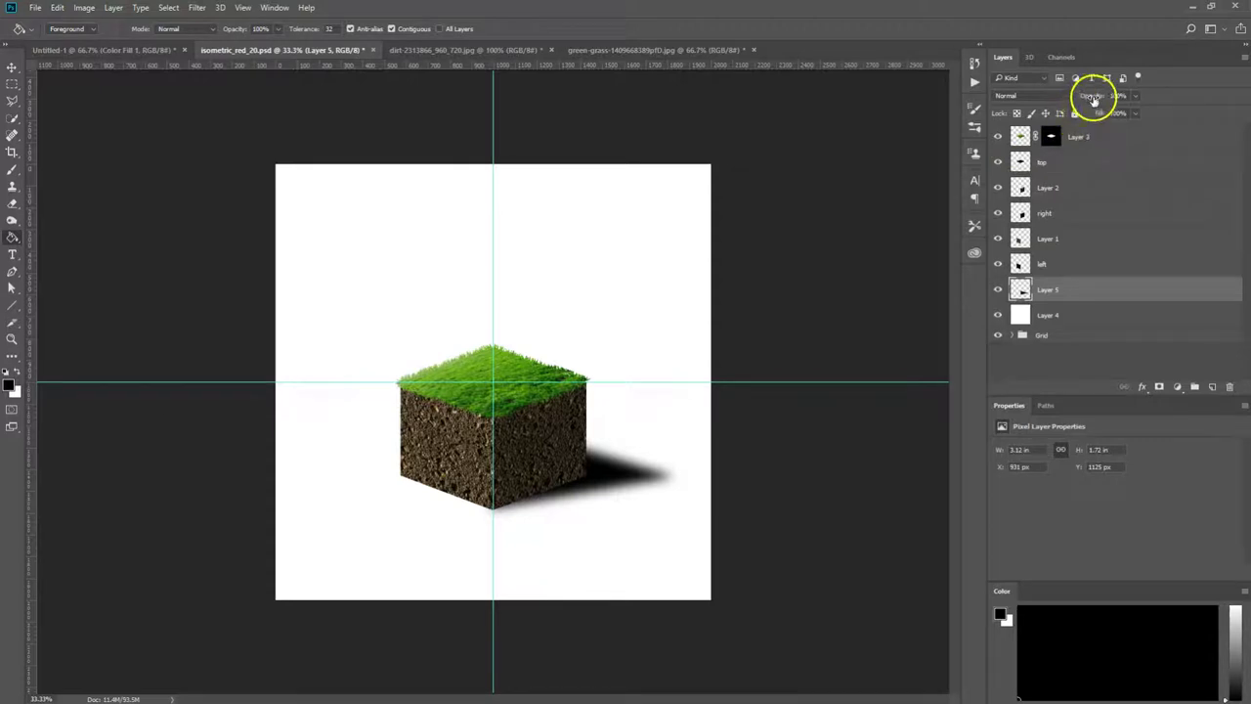
- Lower the shadow layer to 84% opacity and nudge it slightly into place
{"action": "left_click_drag", "start_coordinate": [1098, 97], "coordinate": [1088, 101]}
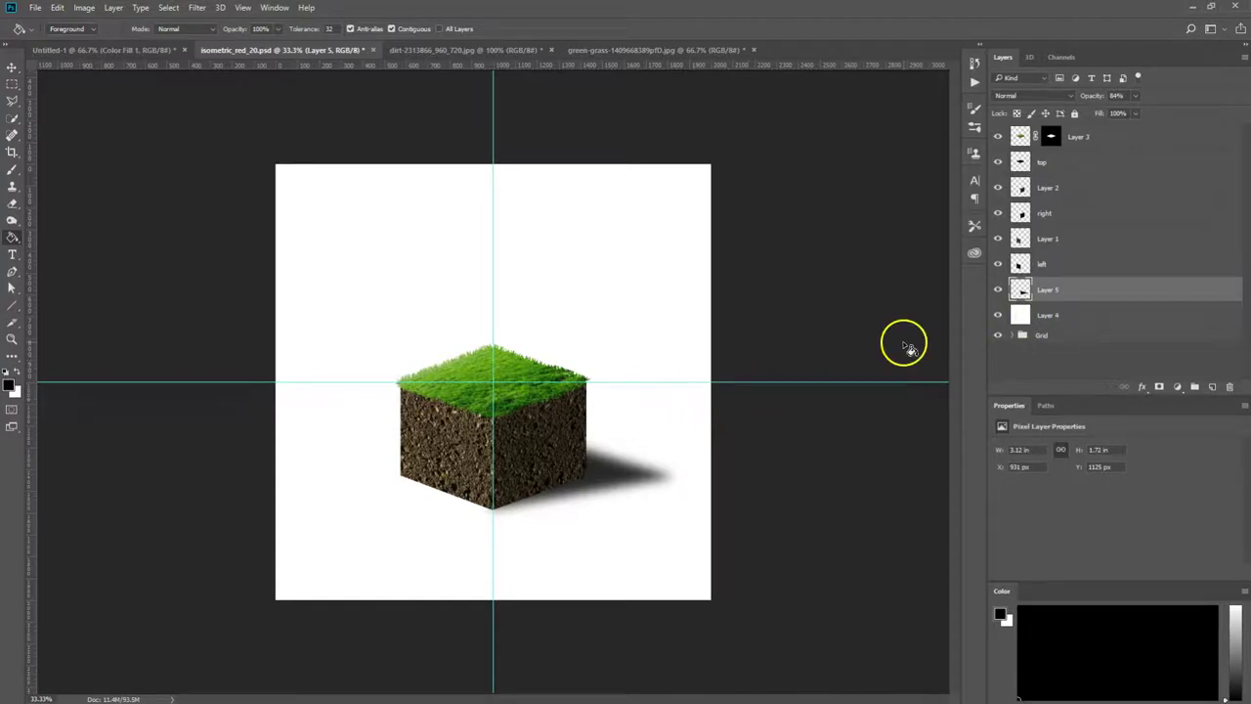
{"action": "key", "text": "v"}
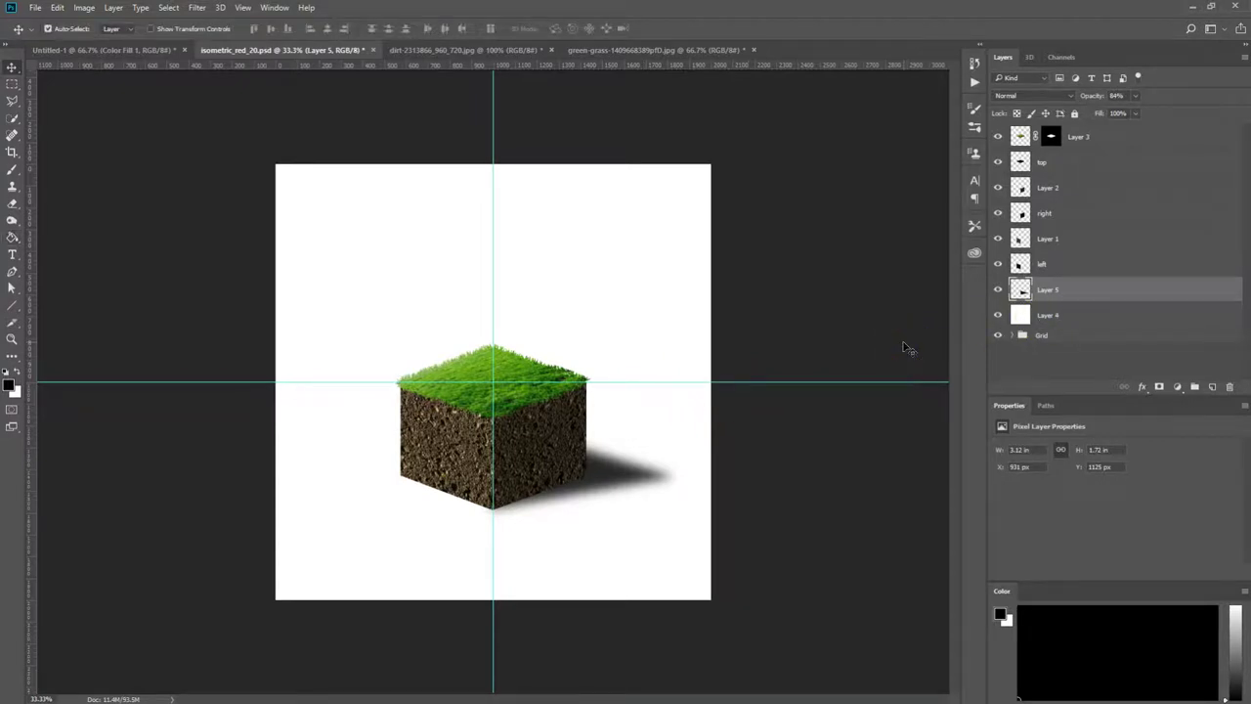
{"action": "key", "text": "Up"}
{"action": "key", "text": "Down"}
{"action": "key", "text": "Down"}
{"action": "key", "text": "Down"}
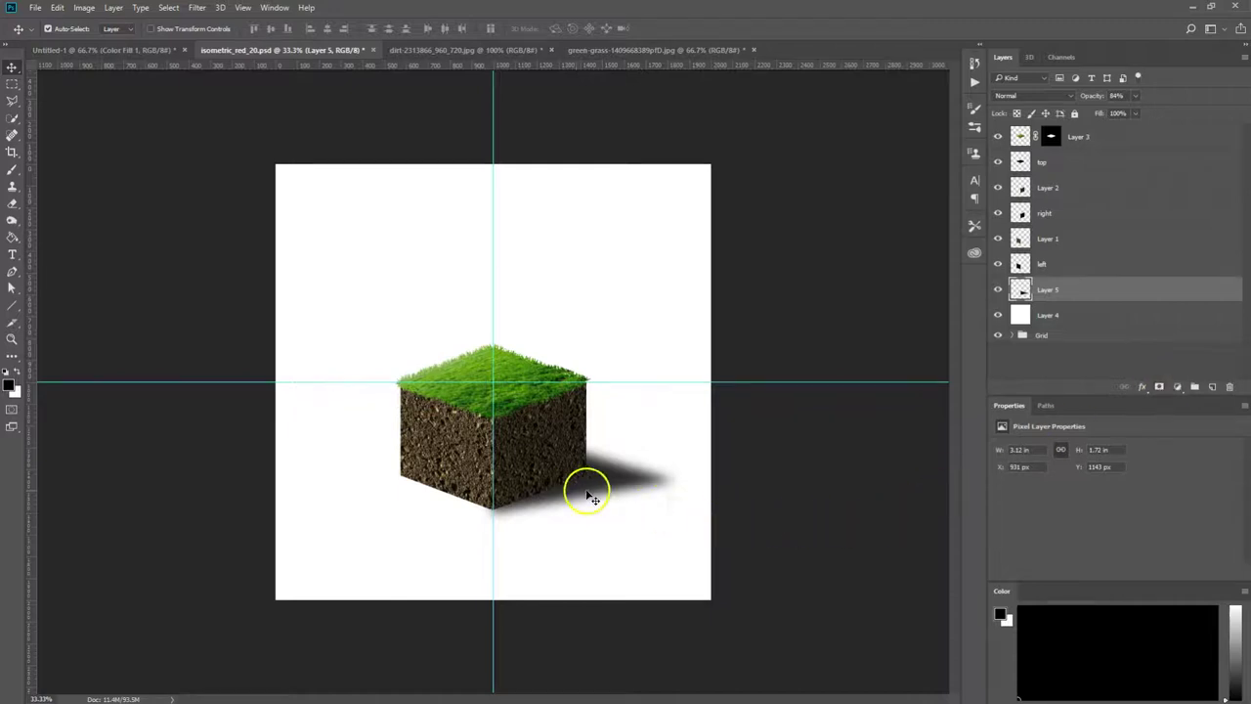
- Add a layer mask to Layer 5 and switch to the Gradient Tool with colours swapped
{"action": "left_click", "coordinate": [1162, 387]}
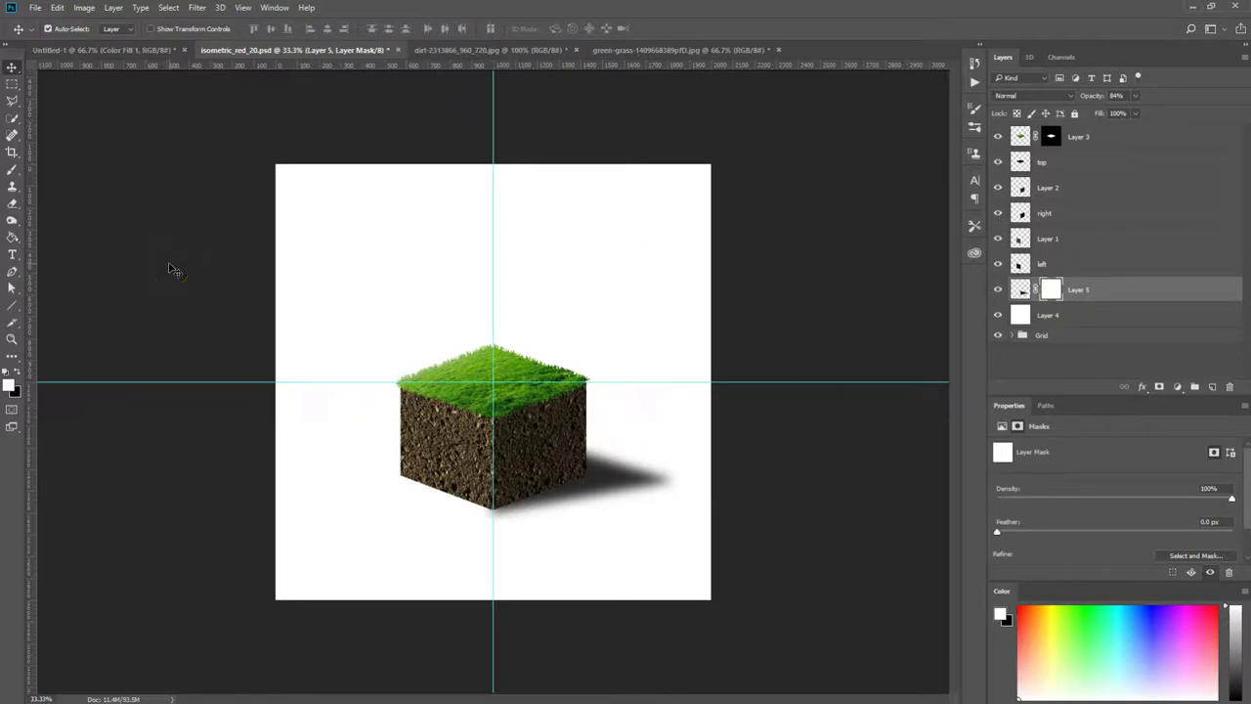
{"action": "key", "text": "x"}
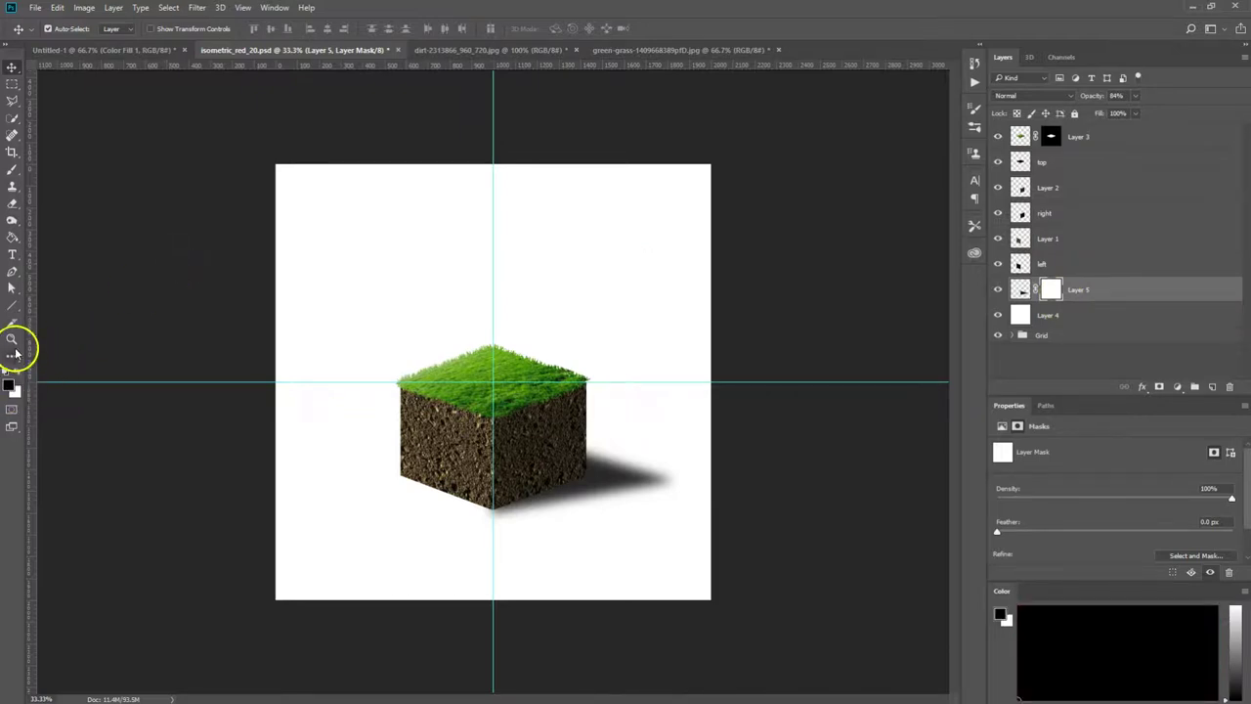
{"action": "left_click", "coordinate": [13, 236]}
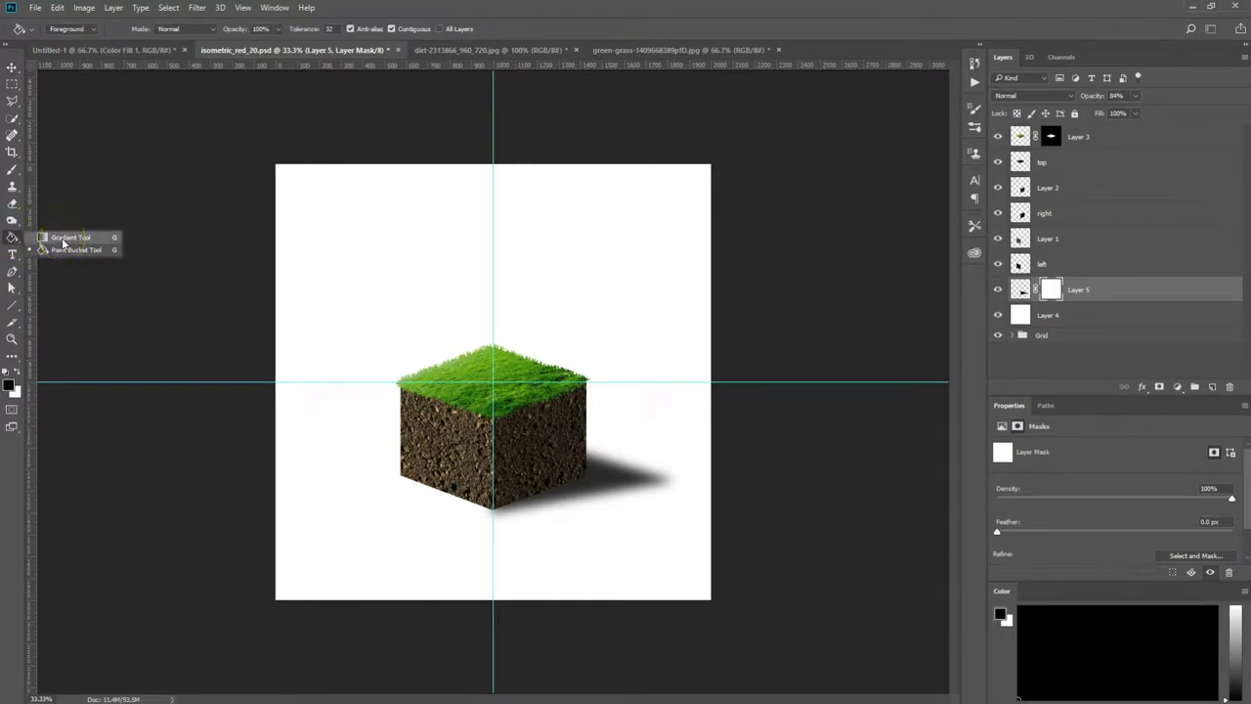
{"action": "left_click", "coordinate": [62, 241]}
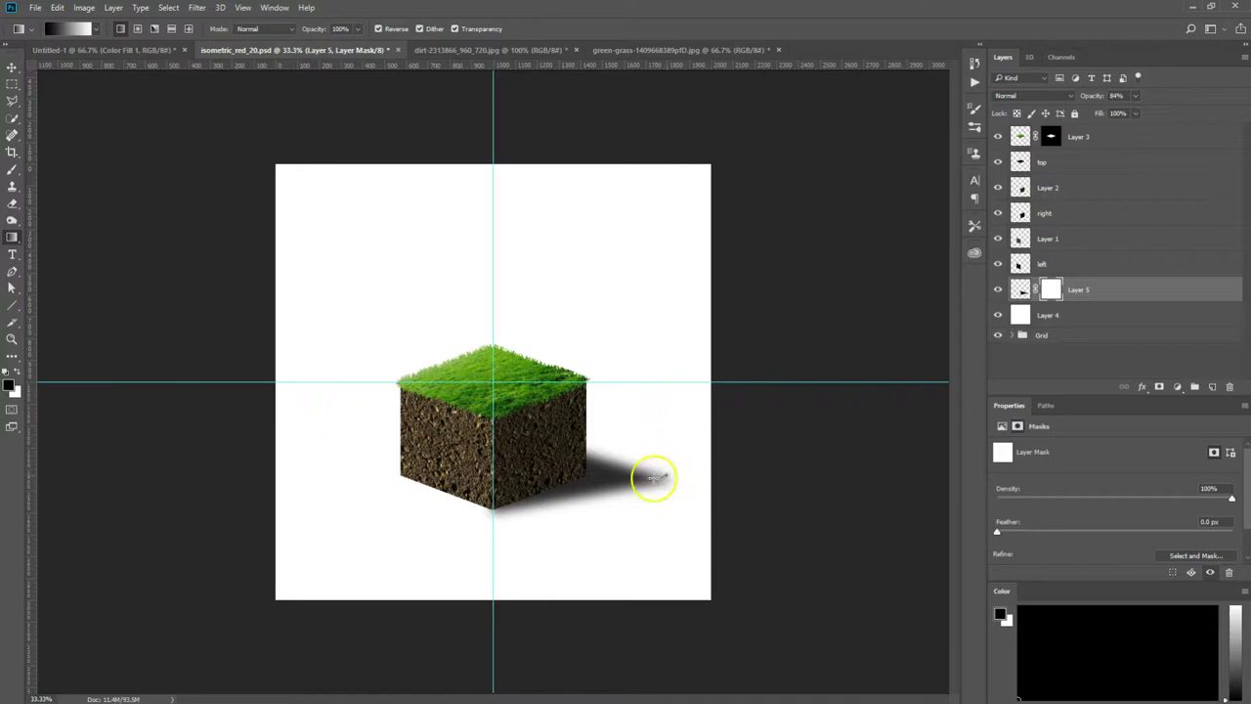
- Drag a black-to-white gradient across the shadow on the mask so it fades away from the cube
{"action": "left_click_drag", "start_coordinate": [653, 478], "coordinate": [566, 475]}
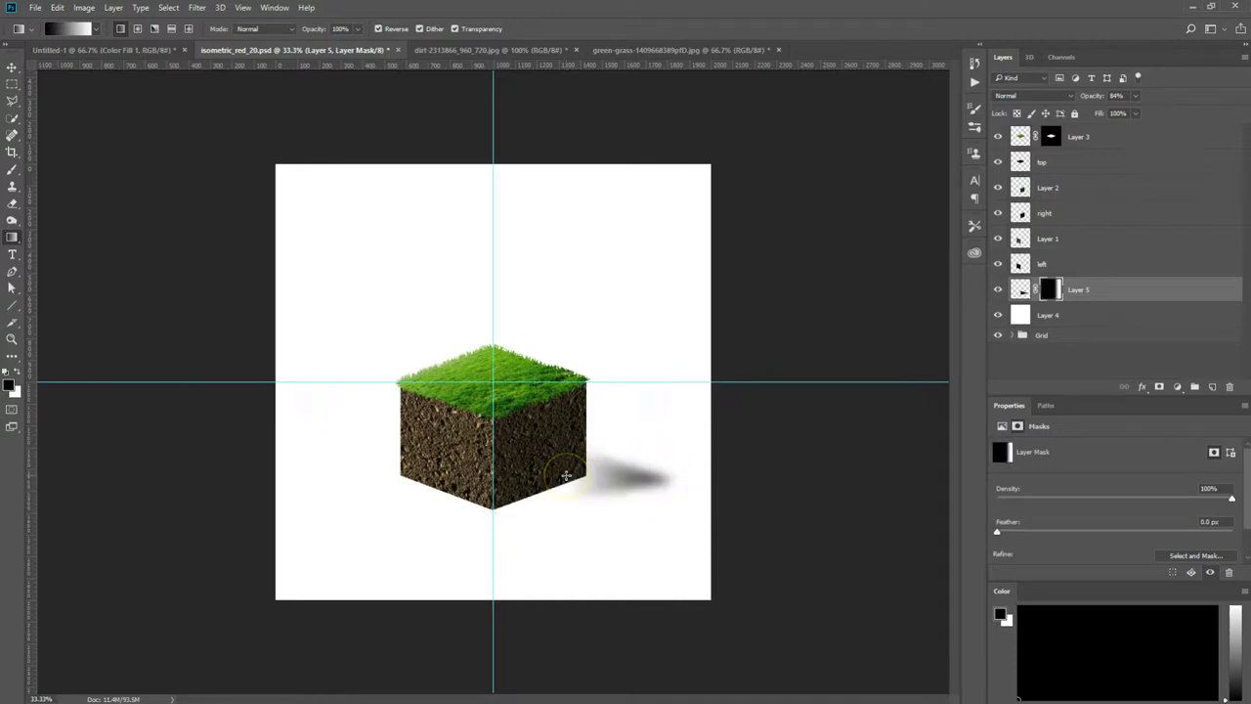
{"action": "key", "text": "ctrl+z"}
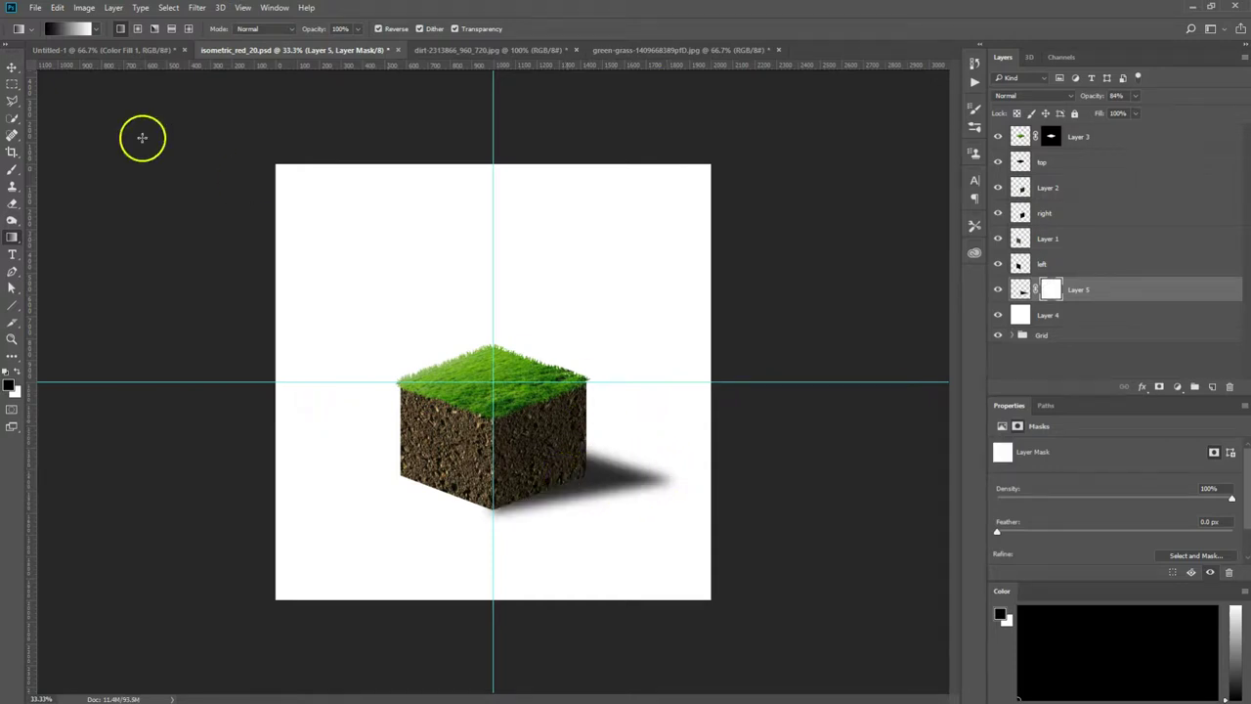
{"action": "left_click", "coordinate": [94, 30]}
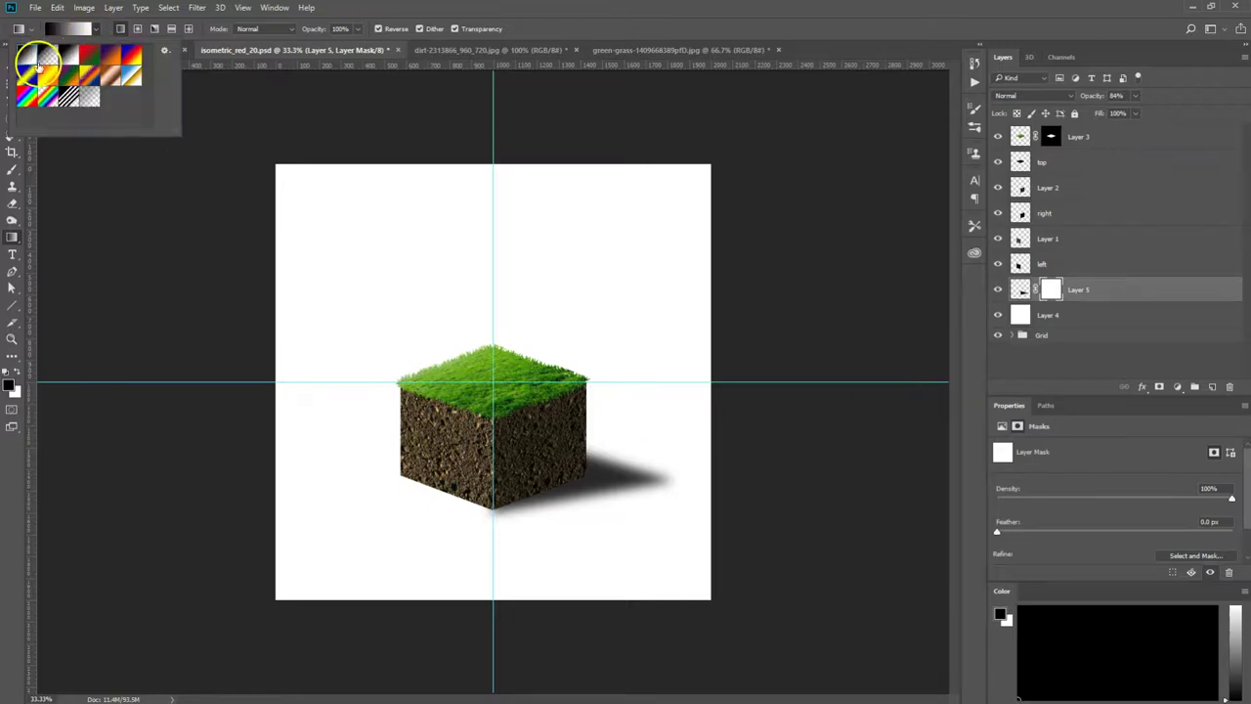
{"action": "left_click", "coordinate": [179, 124]}
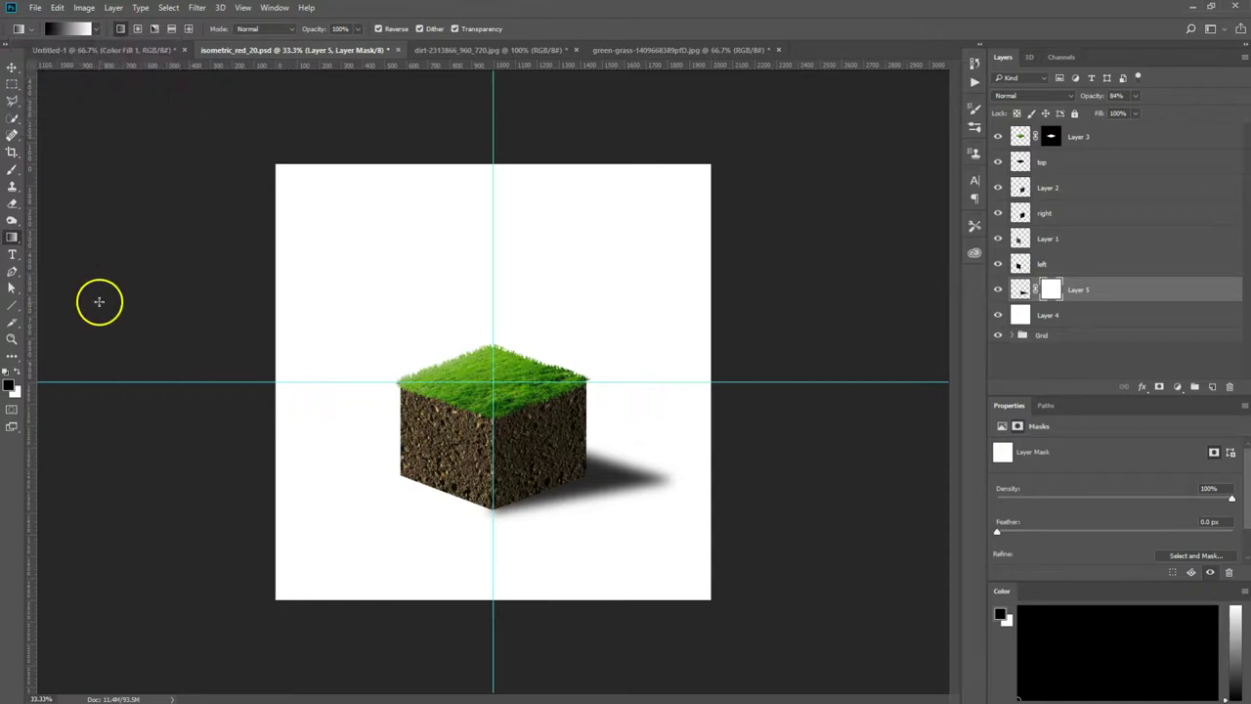
{"action": "key", "text": "x"}
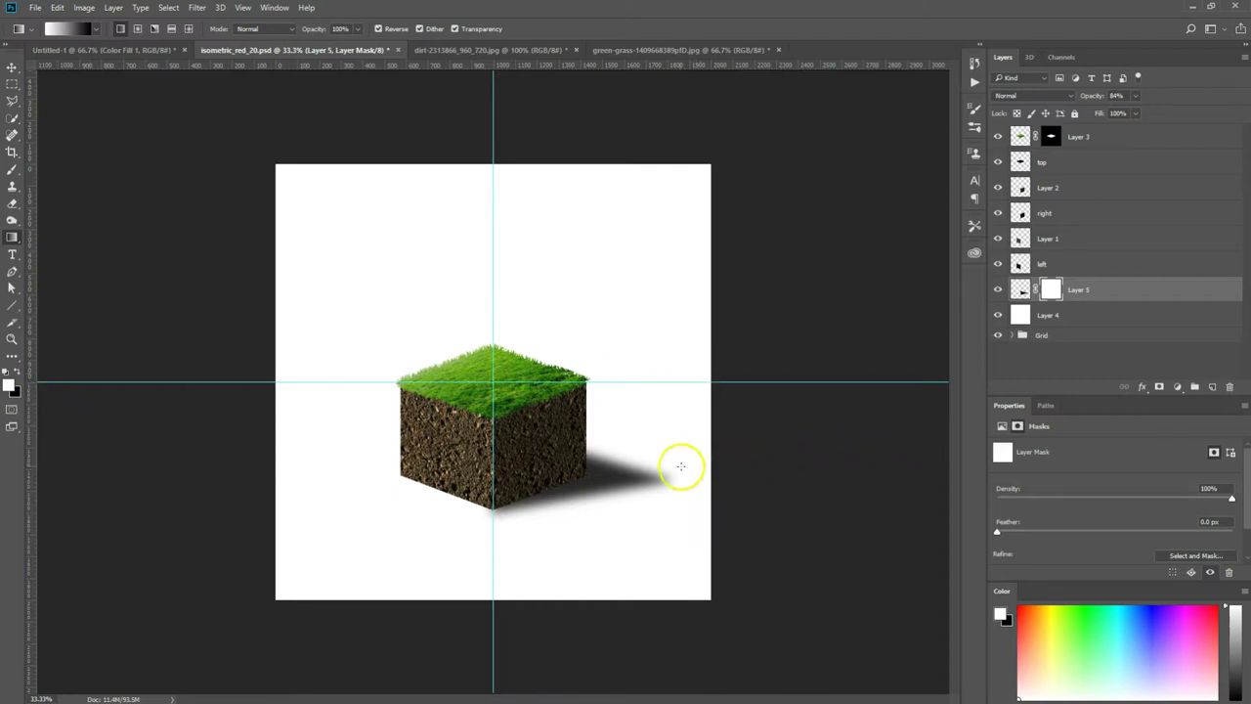
{"action": "left_click_drag", "start_coordinate": [678, 476], "coordinate": [539, 475]}
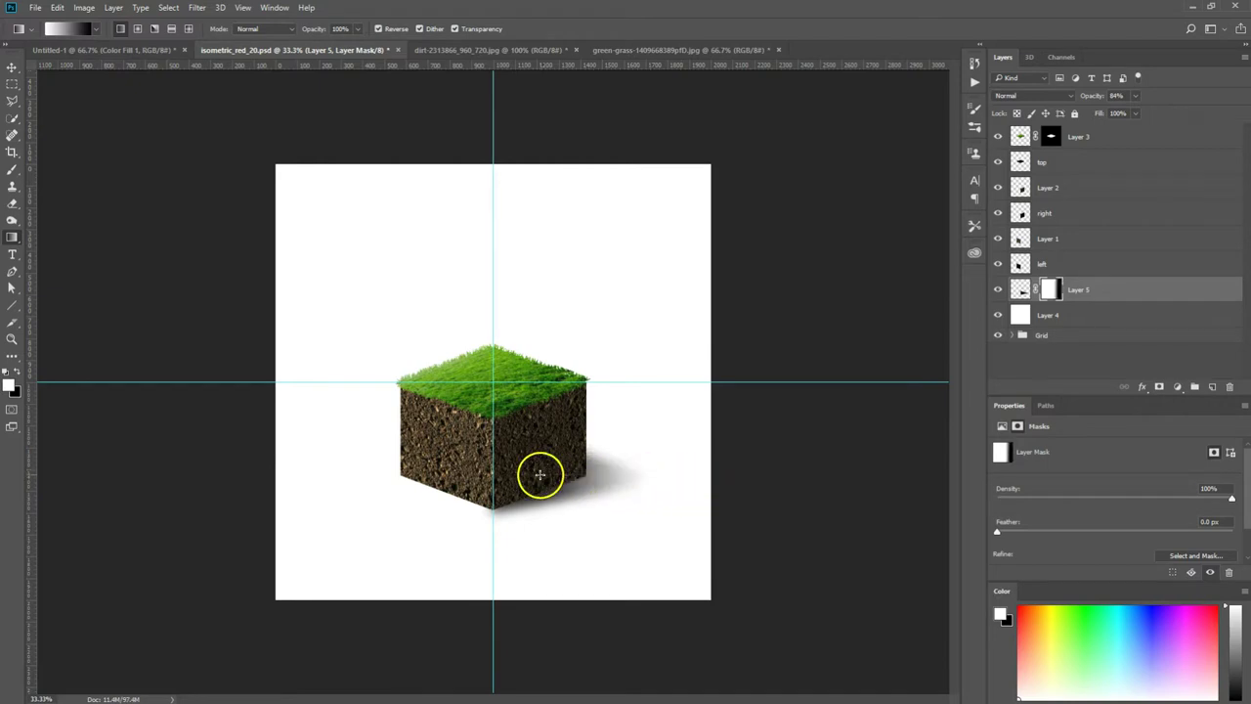
{"action": "left_click", "coordinate": [753, 477]}
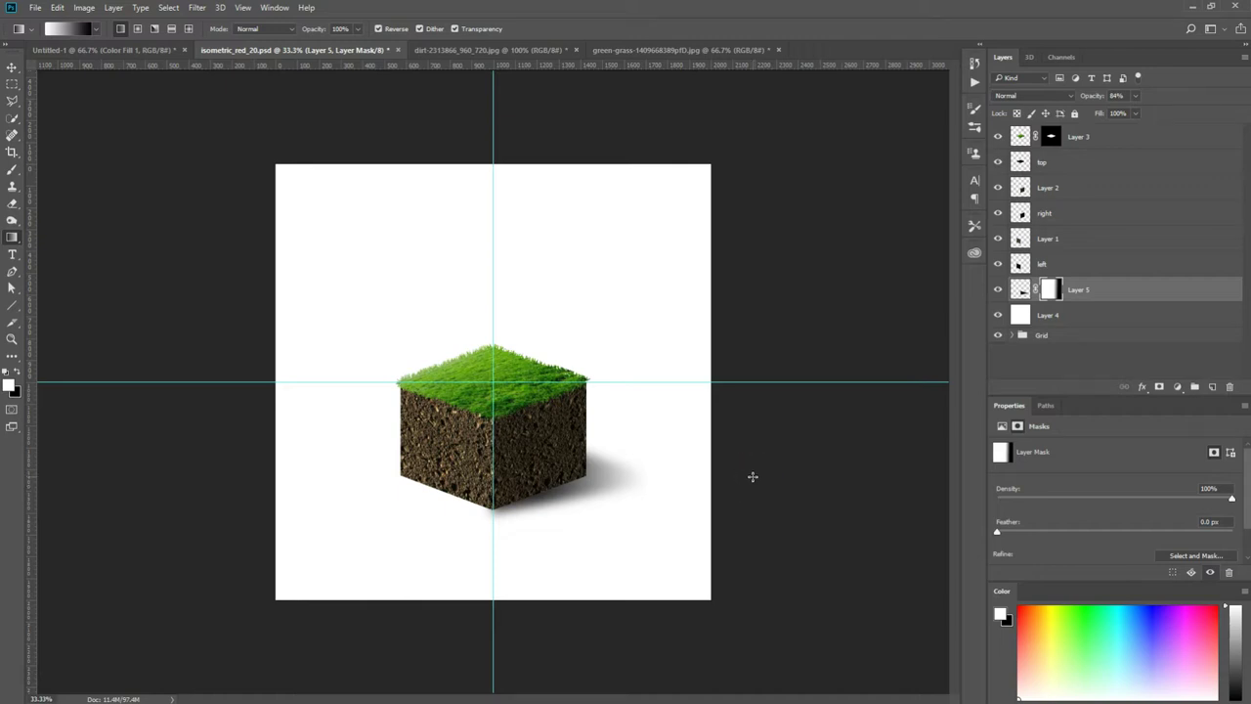